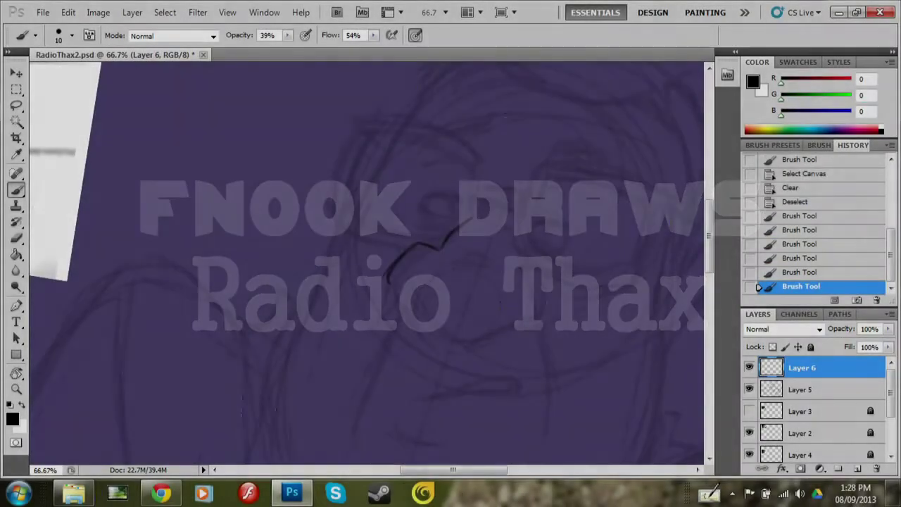
Step: Ink the bulbous nose outline, the smile curve below it and the nose bridge
{"action": "left_click_drag", "start_coordinate": [440, 243], "coordinate": [470, 218]}
{"action": "left_click_drag", "start_coordinate": [406, 299], "coordinate": [531, 320]}
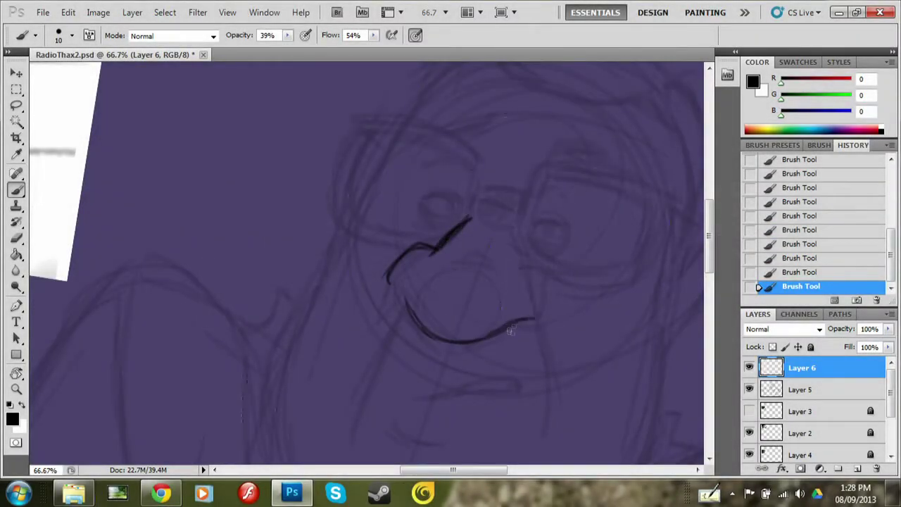
{"action": "mouse_move", "coordinate": [510, 267]}
{"action": "left_mouse_down"}
{"action": "mouse_move", "coordinate": [546, 316]}
{"action": "mouse_move", "coordinate": [519, 249]}
{"action": "left_mouse_up"}
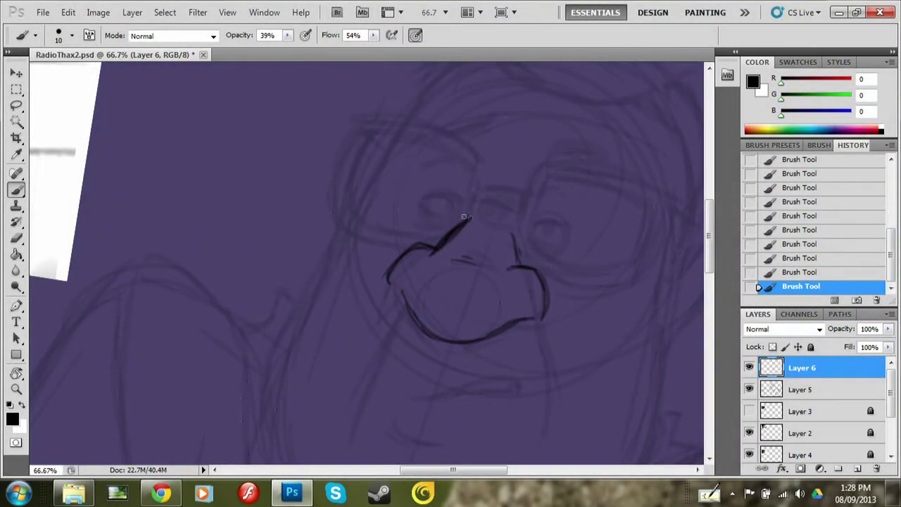
{"action": "left_click_drag", "start_coordinate": [461, 225], "coordinate": [521, 236]}
{"action": "left_click_drag", "start_coordinate": [471, 187], "coordinate": [531, 204]}
{"action": "left_click_drag", "start_coordinate": [464, 220], "coordinate": [475, 161]}
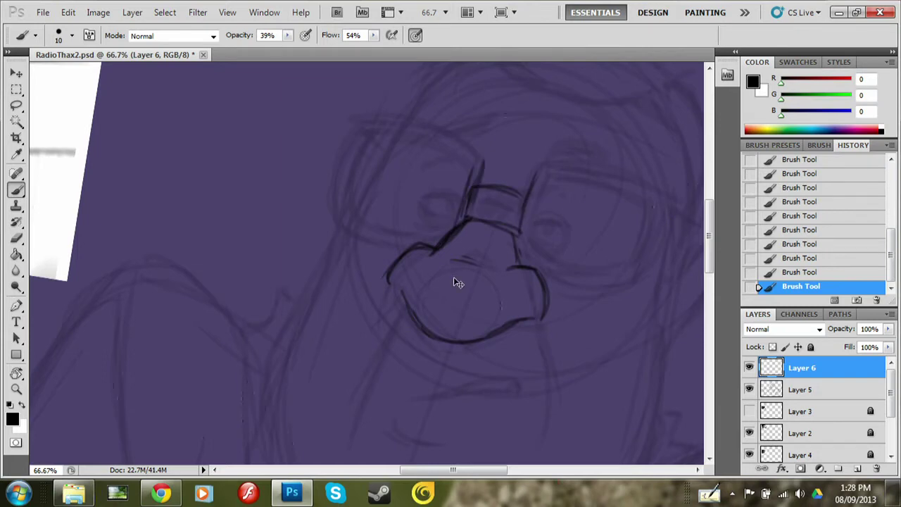
Step: Ink the left eye outline and its pupil, zoomed in on the nose area
{"action": "key", "text": "ctrl+1"}
{"action": "left_click_drag", "start_coordinate": [373, 260], "coordinate": [354, 217]}
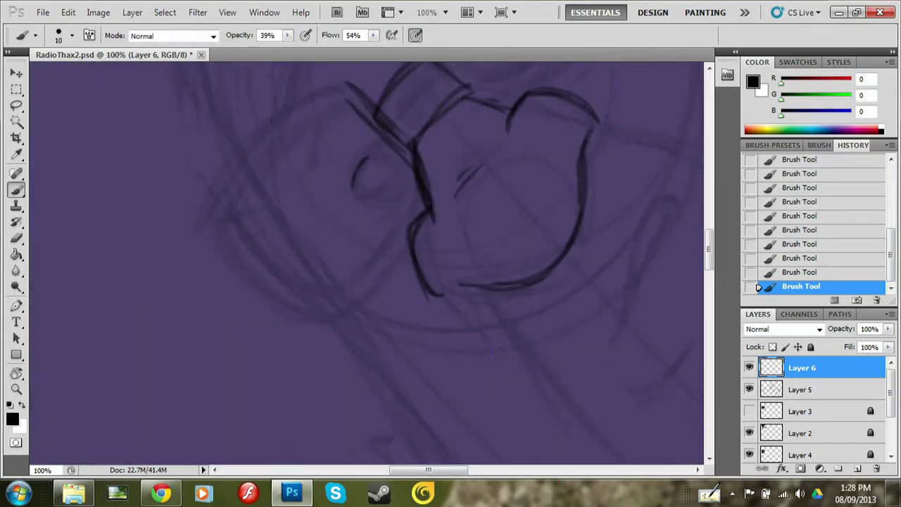
{"action": "mouse_move", "coordinate": [359, 194]}
{"action": "left_mouse_down"}
{"action": "mouse_move", "coordinate": [402, 163]}
{"action": "mouse_move", "coordinate": [380, 210]}
{"action": "mouse_move", "coordinate": [414, 169]}
{"action": "mouse_move", "coordinate": [372, 163]}
{"action": "mouse_move", "coordinate": [352, 127]}
{"action": "left_mouse_up"}
{"action": "key", "text": "r"}
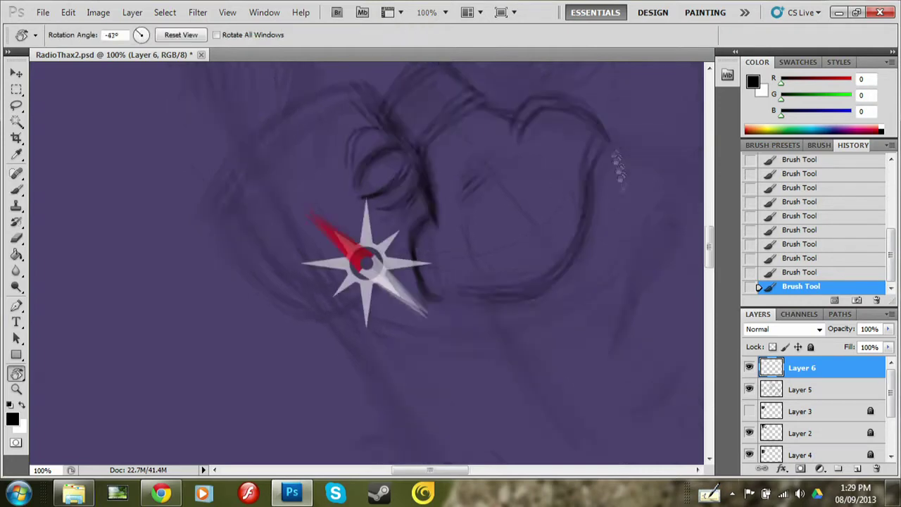
{"action": "left_click_drag", "start_coordinate": [352, 246], "coordinate": [330, 225]}
{"action": "mouse_move", "coordinate": [448, 195]}
{"action": "left_mouse_down"}
{"action": "mouse_move", "coordinate": [454, 218]}
{"action": "mouse_move", "coordinate": [461, 211]}
{"action": "left_mouse_up"}
Step: Ink the right eye's corner, pupil, lower lid and brow, plus brow lines over the left eye
{"action": "key", "text": "r"}
{"action": "mouse_move", "coordinate": [584, 289]}
{"action": "left_mouse_down"}
{"action": "mouse_move", "coordinate": [637, 285]}
{"action": "mouse_move", "coordinate": [437, 165]}
{"action": "mouse_move", "coordinate": [491, 126]}
{"action": "left_mouse_up"}
{"action": "key", "text": "b"}
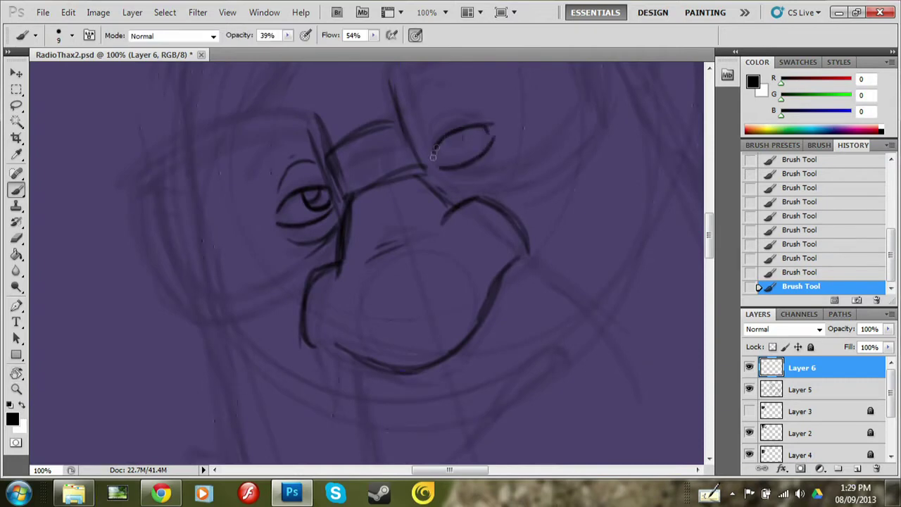
{"action": "mouse_move", "coordinate": [433, 156]}
{"action": "left_mouse_down"}
{"action": "mouse_move", "coordinate": [440, 147]}
{"action": "mouse_move", "coordinate": [457, 149]}
{"action": "left_mouse_up"}
{"action": "left_click_drag", "start_coordinate": [448, 152], "coordinate": [449, 135]}
{"action": "left_click_drag", "start_coordinate": [442, 173], "coordinate": [496, 164]}
{"action": "mouse_move", "coordinate": [433, 133]}
{"action": "left_mouse_down"}
{"action": "mouse_move", "coordinate": [426, 141]}
{"action": "mouse_move", "coordinate": [485, 114]}
{"action": "left_mouse_up"}
{"action": "left_click_drag", "start_coordinate": [415, 84], "coordinate": [445, 72]}
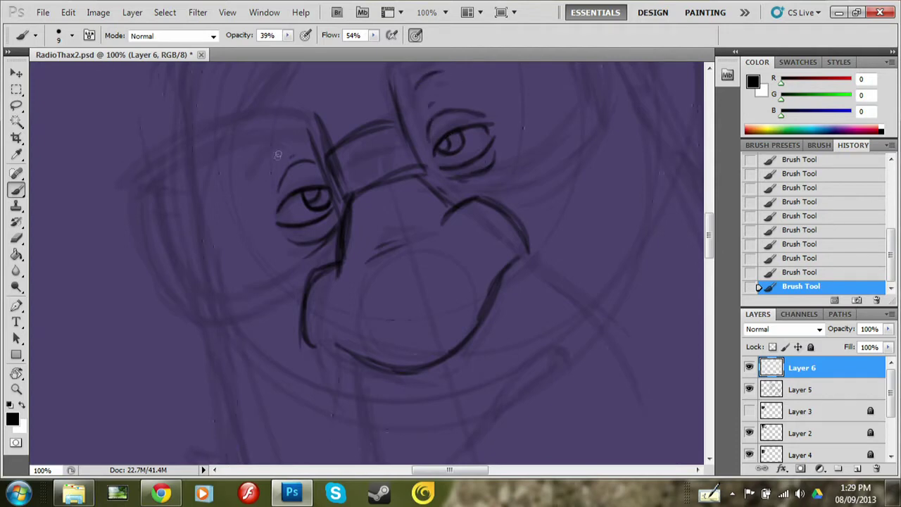
{"action": "mouse_move", "coordinate": [278, 154]}
{"action": "left_mouse_down"}
{"action": "mouse_move", "coordinate": [254, 169]}
{"action": "mouse_move", "coordinate": [494, 197]}
{"action": "mouse_move", "coordinate": [422, 225]}
{"action": "mouse_move", "coordinate": [262, 224]}
{"action": "left_mouse_up"}
Step: Ink the first vertical glasses frame lines beside the left eye
{"action": "key", "text": "ctrl+minus"}
{"action": "key", "text": "r"}
{"action": "key", "text": "b"}
{"action": "left_click_drag", "start_coordinate": [282, 136], "coordinate": [266, 183]}
{"action": "mouse_move", "coordinate": [266, 131]}
{"action": "left_mouse_down"}
{"action": "mouse_move", "coordinate": [245, 228]}
{"action": "mouse_move", "coordinate": [243, 215]}
{"action": "left_mouse_up"}
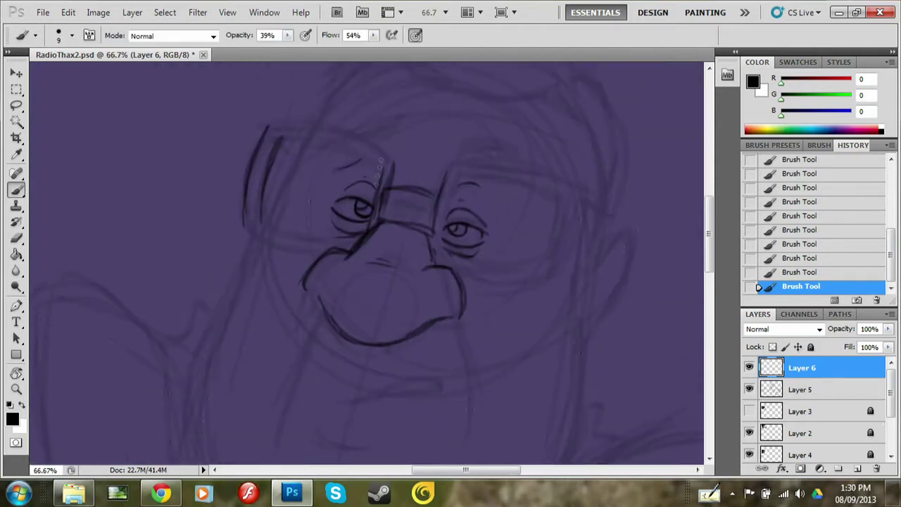
Step: Ink the left lens frame, completing its bottom edge and darkening its top edge
{"action": "key", "text": "r"}
{"action": "left_click_drag", "start_coordinate": [380, 211], "coordinate": [366, 296]}
{"action": "key", "text": "b"}
{"action": "left_click_drag", "start_coordinate": [233, 200], "coordinate": [211, 250]}
{"action": "left_click_drag", "start_coordinate": [213, 239], "coordinate": [316, 176]}
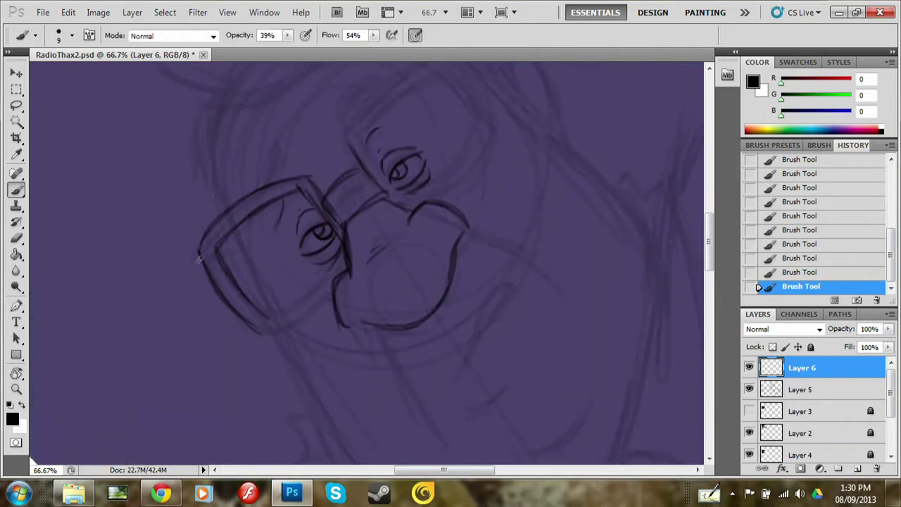
{"action": "left_click_drag", "start_coordinate": [248, 328], "coordinate": [325, 296]}
{"action": "left_click_drag", "start_coordinate": [254, 310], "coordinate": [333, 266]}
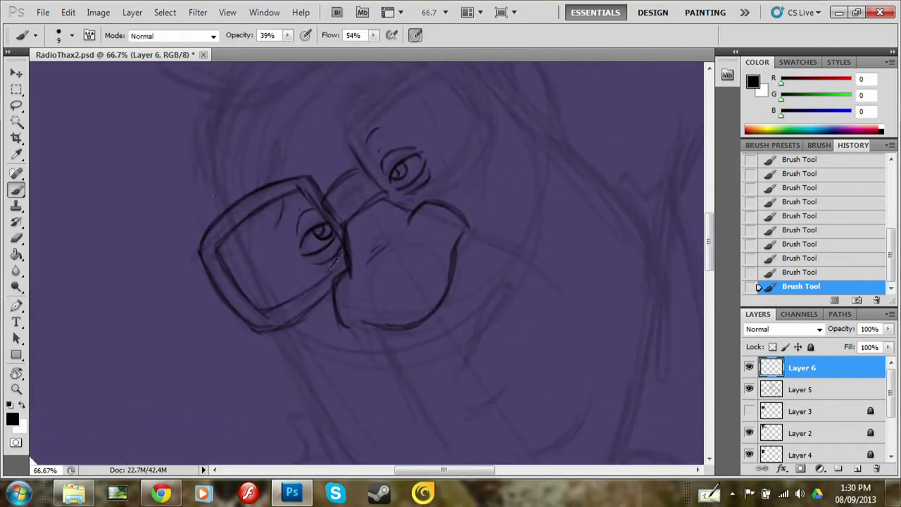
{"action": "left_click_drag", "start_coordinate": [283, 303], "coordinate": [344, 251]}
{"action": "left_click_drag", "start_coordinate": [331, 288], "coordinate": [278, 328]}
{"action": "left_click_drag", "start_coordinate": [271, 186], "coordinate": [308, 175]}
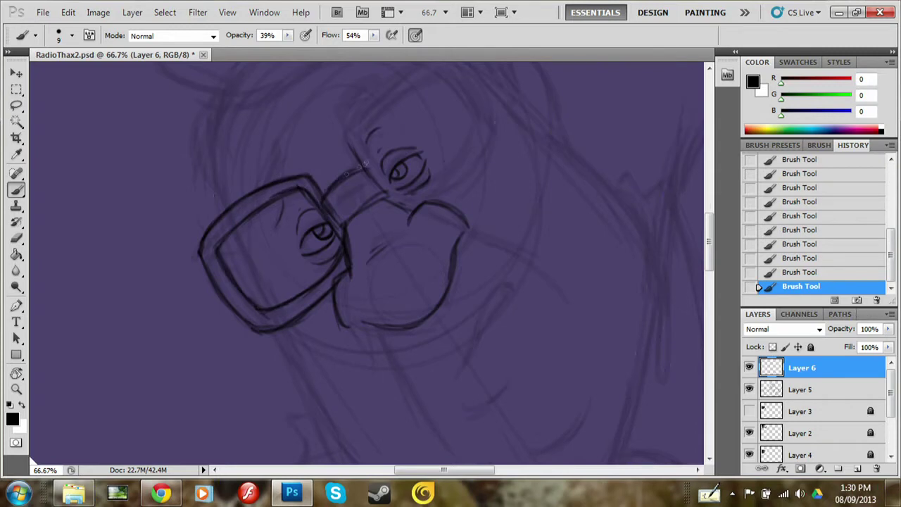
Step: Ink the right lens's top and right edges, erasing and redrawing the wrong right edge
{"action": "mouse_move", "coordinate": [369, 125]}
{"action": "left_mouse_down"}
{"action": "mouse_move", "coordinate": [445, 72]}
{"action": "mouse_move", "coordinate": [349, 138]}
{"action": "left_mouse_up"}
{"action": "left_click_drag", "start_coordinate": [407, 199], "coordinate": [473, 164]}
{"action": "mouse_move", "coordinate": [425, 193]}
{"action": "left_mouse_down"}
{"action": "mouse_move", "coordinate": [483, 133]}
{"action": "mouse_move", "coordinate": [417, 196]}
{"action": "mouse_move", "coordinate": [493, 141]}
{"action": "left_mouse_up"}
{"action": "key", "text": "e"}
{"action": "left_click_drag", "start_coordinate": [486, 126], "coordinate": [450, 169]}
{"action": "key", "text": "b"}
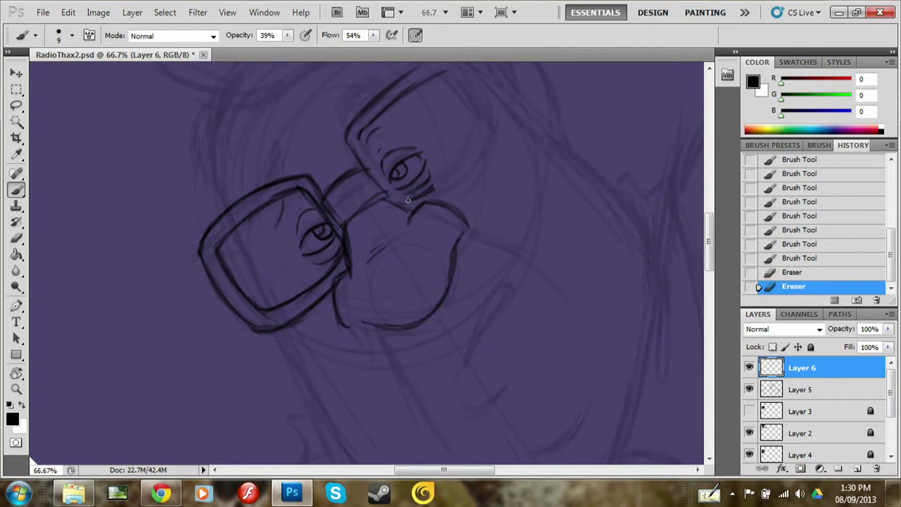
{"action": "left_click_drag", "start_coordinate": [419, 196], "coordinate": [475, 148]}
{"action": "mouse_move", "coordinate": [491, 124]}
{"action": "left_mouse_down"}
{"action": "mouse_move", "coordinate": [423, 194]}
{"action": "mouse_move", "coordinate": [507, 141]}
{"action": "mouse_move", "coordinate": [464, 183]}
{"action": "mouse_move", "coordinate": [439, 272]}
{"action": "mouse_move", "coordinate": [473, 194]}
{"action": "left_mouse_up"}
Step: Flip the canvas horizontally to check proportions, then reinforce the lens edges and corners
{"action": "key", "text": "ctrl+shift+h"}
{"action": "mouse_move", "coordinate": [556, 260]}
{"action": "left_mouse_down"}
{"action": "mouse_move", "coordinate": [549, 315]}
{"action": "mouse_move", "coordinate": [577, 260]}
{"action": "left_mouse_up"}
{"action": "key", "text": "r"}
{"action": "left_click_drag", "start_coordinate": [451, 267], "coordinate": [338, 260]}
{"action": "key", "text": "b"}
{"action": "left_click_drag", "start_coordinate": [276, 191], "coordinate": [295, 123]}
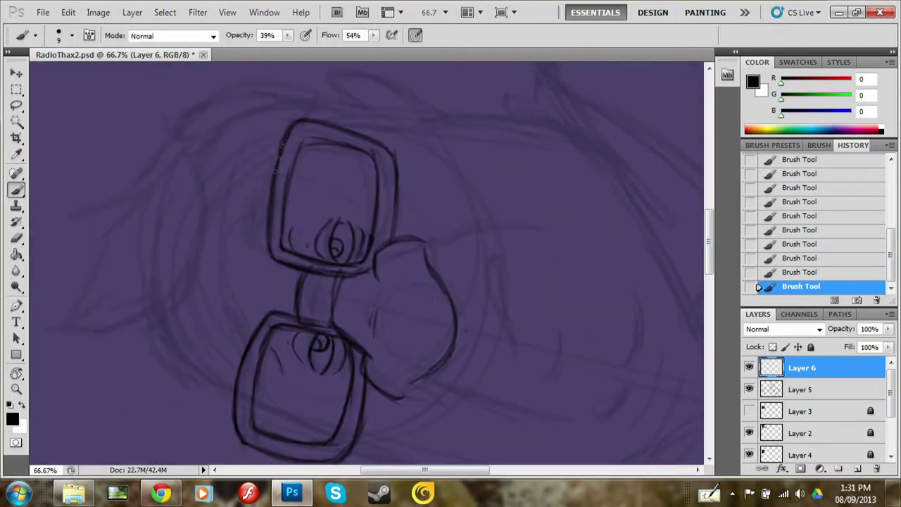
{"action": "left_click_drag", "start_coordinate": [282, 247], "coordinate": [321, 144]}
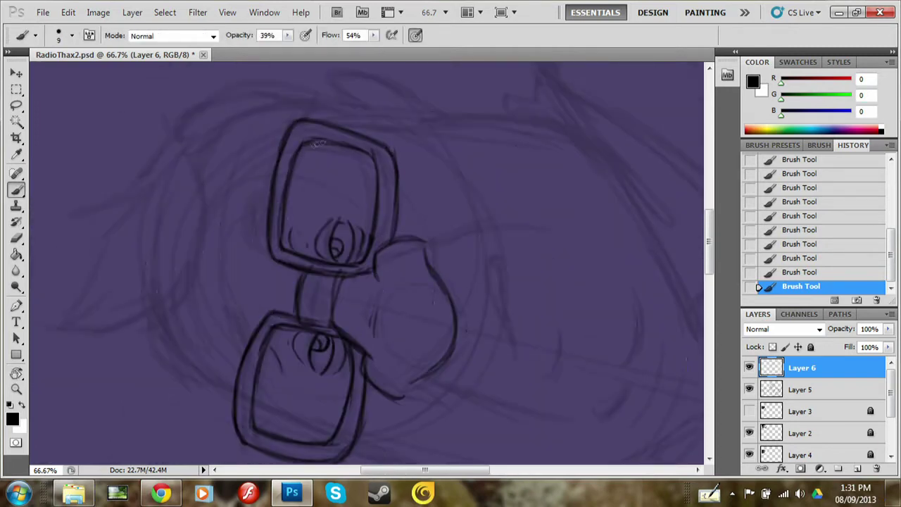
Step: Draw and thicken the eyebrow stroke over the left lens, then reset the view upright
{"action": "key", "text": "r"}
{"action": "left_click_drag", "start_coordinate": [375, 211], "coordinate": [352, 296]}
{"action": "key", "text": "b"}
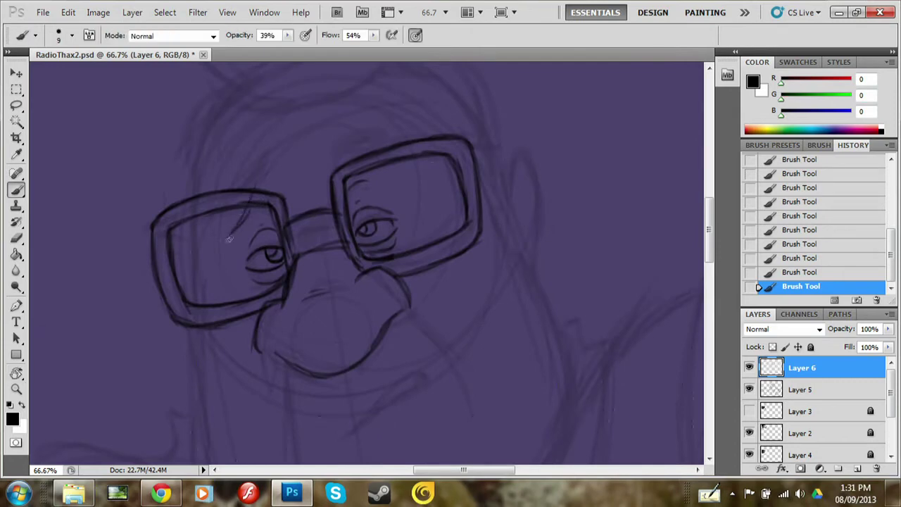
{"action": "mouse_move", "coordinate": [246, 197]}
{"action": "left_mouse_down"}
{"action": "mouse_move", "coordinate": [225, 239]}
{"action": "mouse_move", "coordinate": [271, 155]}
{"action": "left_mouse_up"}
{"action": "left_click_drag", "start_coordinate": [236, 224], "coordinate": [273, 138]}
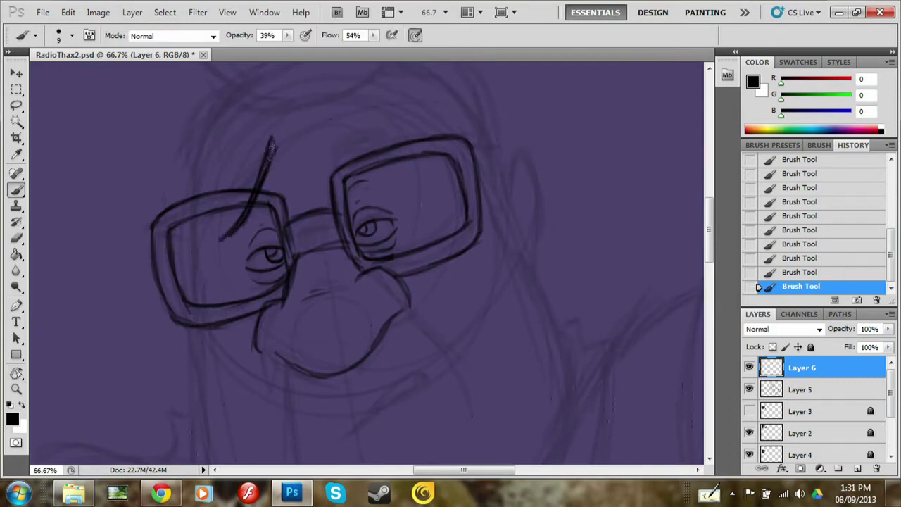
{"action": "key", "text": "r"}
{"action": "mouse_move", "coordinate": [437, 162]}
{"action": "left_mouse_down"}
{"action": "mouse_move", "coordinate": [257, 224]}
{"action": "mouse_move", "coordinate": [302, 174]}
{"action": "left_mouse_up"}
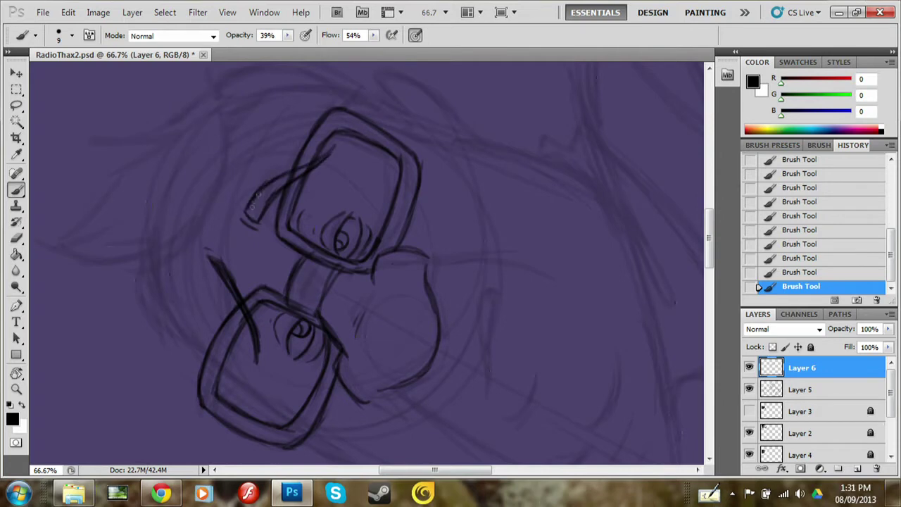
{"action": "left_click_drag", "start_coordinate": [250, 211], "coordinate": [285, 181]}
{"action": "left_click_drag", "start_coordinate": [206, 262], "coordinate": [232, 301]}
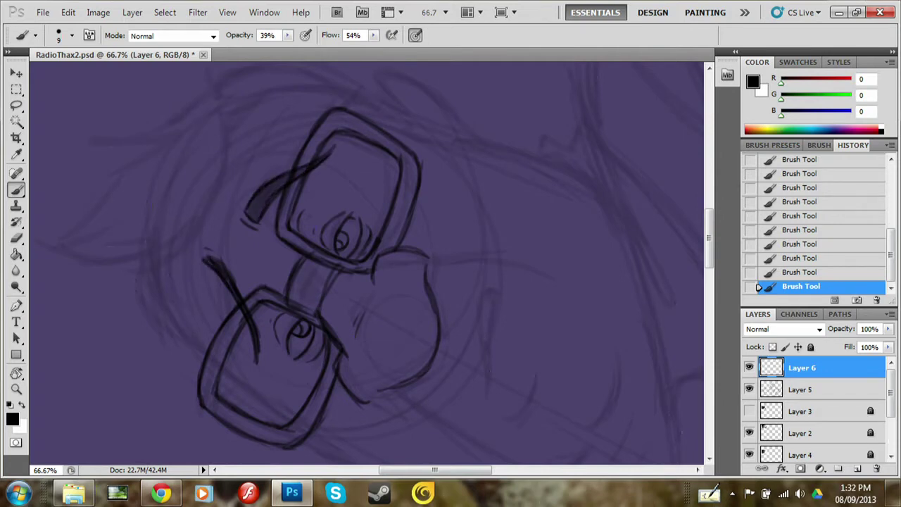
{"action": "key", "text": "Escape"}
{"action": "scroll", "coordinate": [481, 266], "scroll_direction": "down", "scroll_amount": 5}
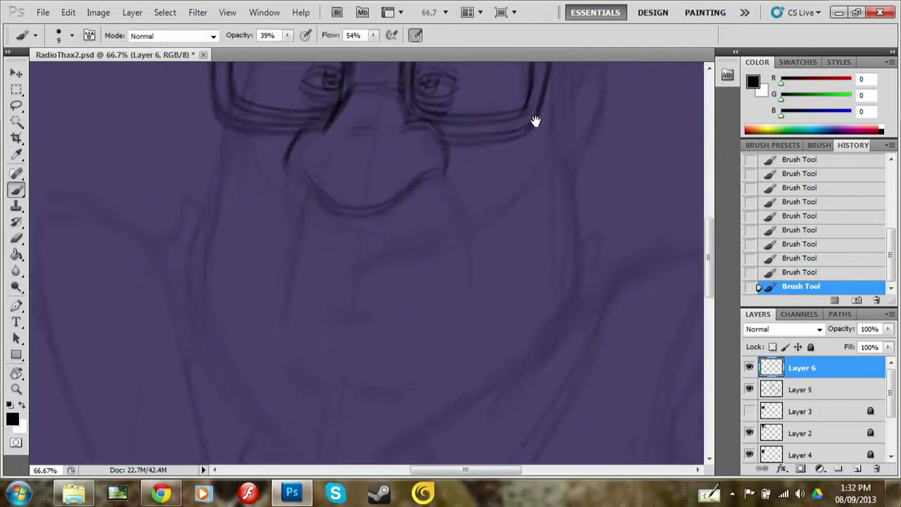
{"action": "left_click_drag", "start_coordinate": [285, 332], "coordinate": [304, 167]}
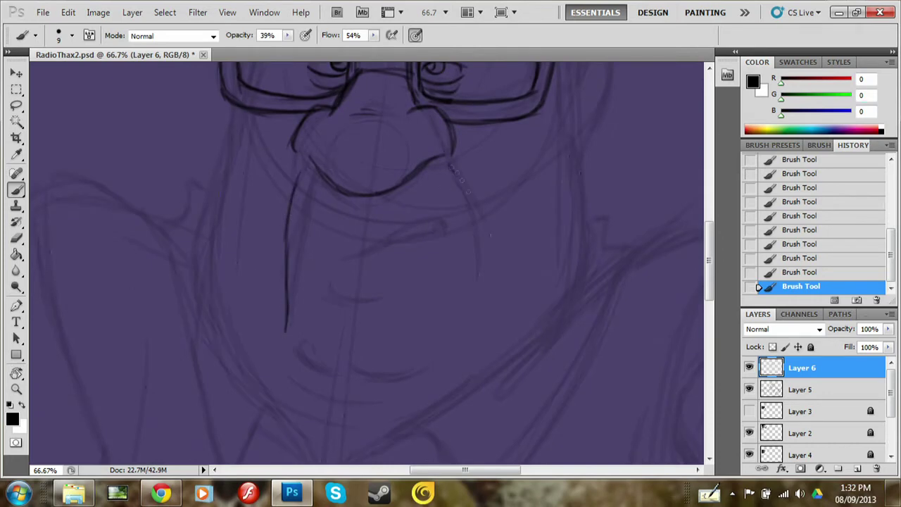
Step: Ink the cheek line, mouth curve, chin, left jaw line and cheek below the glasses
{"action": "left_click_drag", "start_coordinate": [451, 169], "coordinate": [468, 299]}
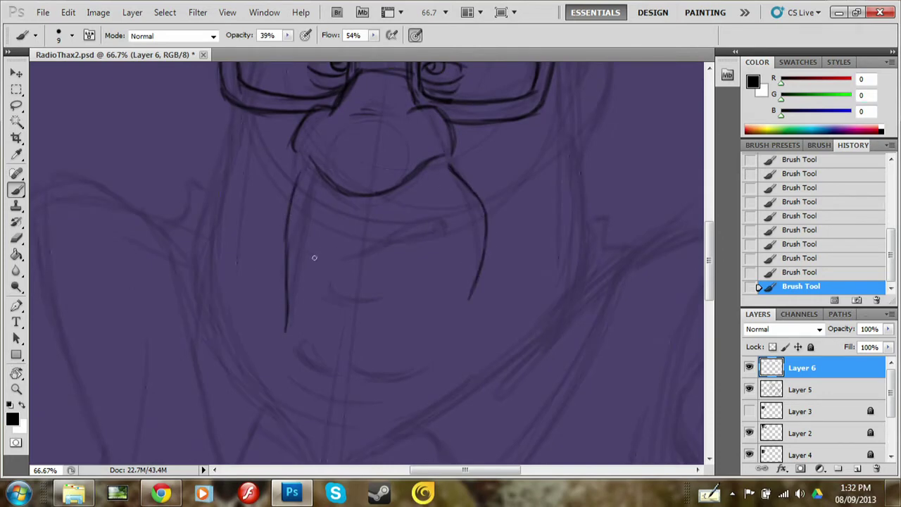
{"action": "left_click_drag", "start_coordinate": [317, 257], "coordinate": [445, 227]}
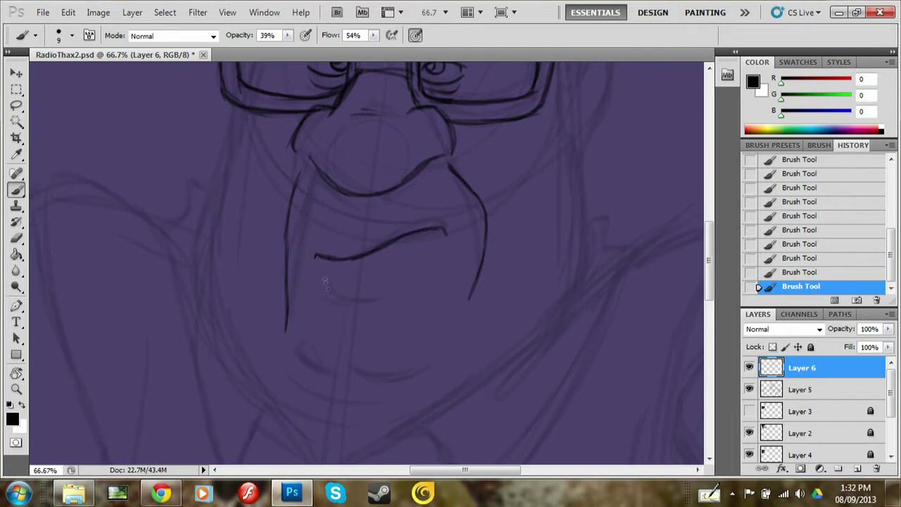
{"action": "scroll", "coordinate": [422, 331], "scroll_direction": "down", "scroll_amount": 4}
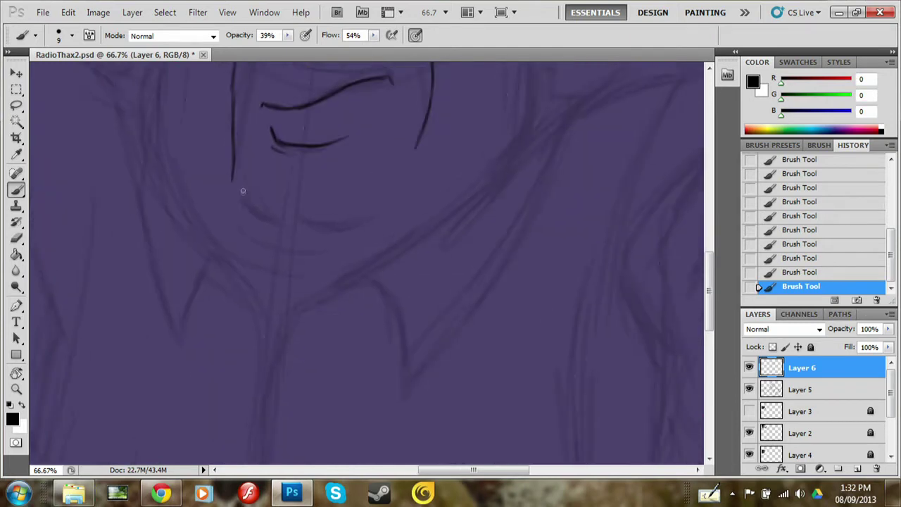
{"action": "left_click_drag", "start_coordinate": [243, 190], "coordinate": [363, 224]}
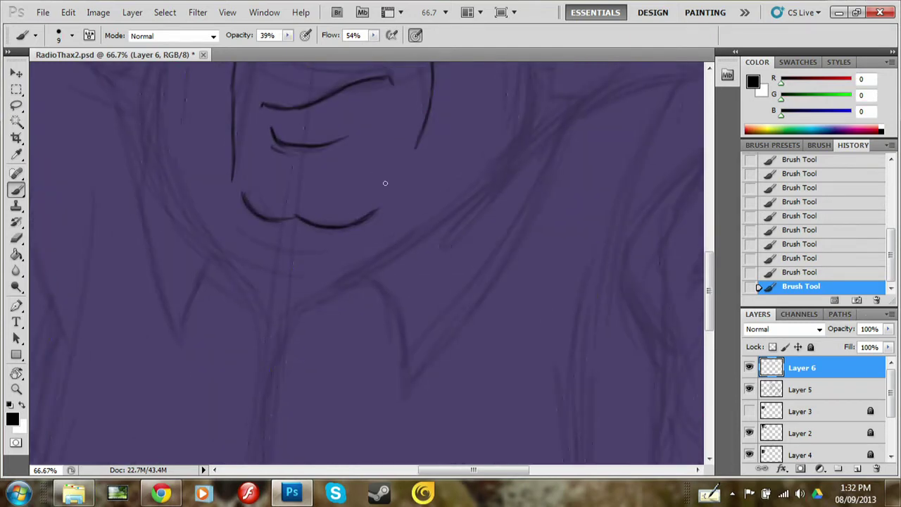
{"action": "key", "text": "r"}
{"action": "left_click_drag", "start_coordinate": [366, 260], "coordinate": [429, 380]}
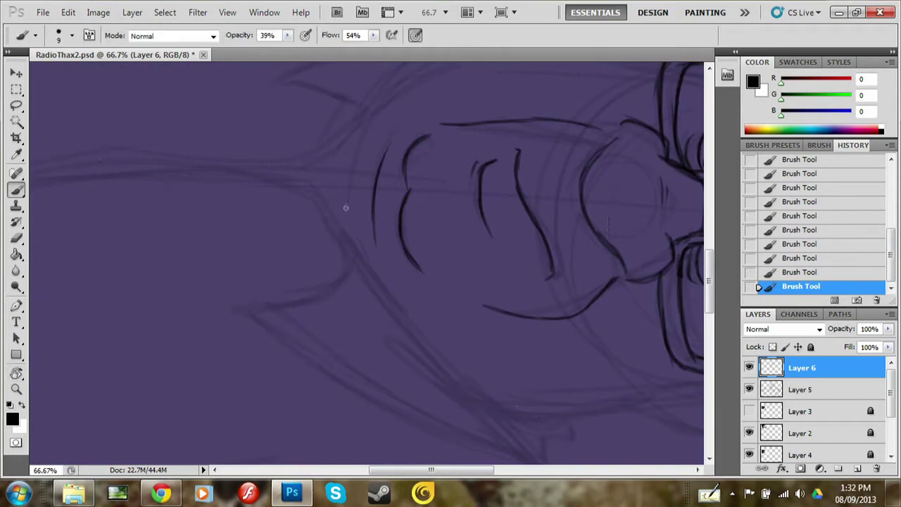
{"action": "left_click_drag", "start_coordinate": [399, 112], "coordinate": [232, 366]}
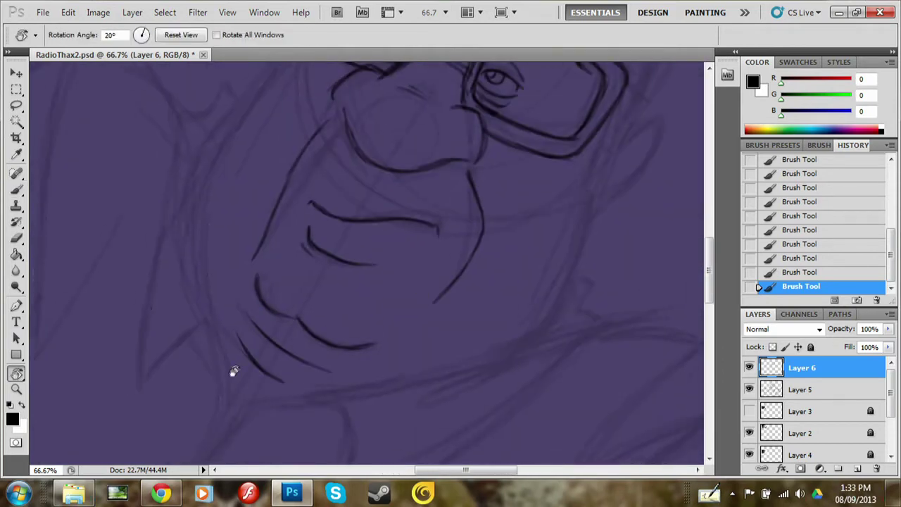
{"action": "key", "text": "b"}
{"action": "left_click_drag", "start_coordinate": [196, 239], "coordinate": [234, 367]}
{"action": "left_click_drag", "start_coordinate": [197, 278], "coordinate": [239, 106]}
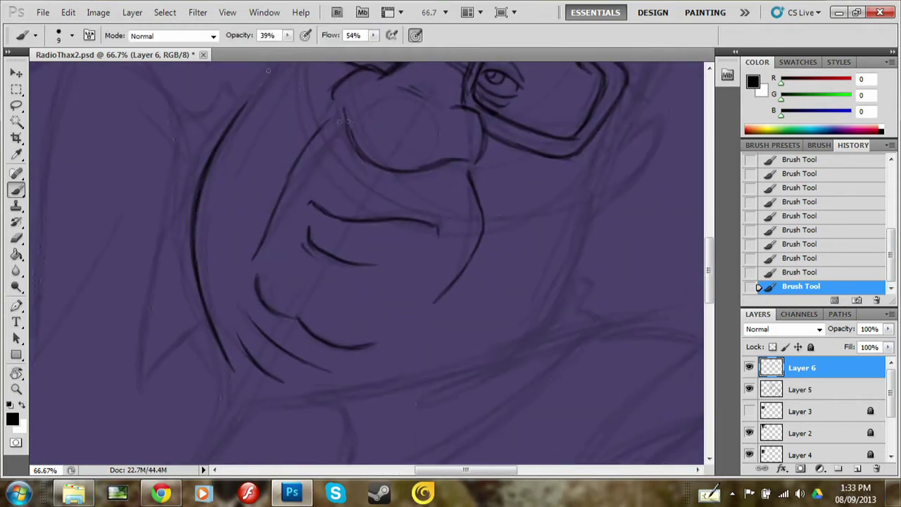
{"action": "scroll", "coordinate": [423, 282], "scroll_direction": "up", "scroll_amount": 4}
{"action": "mouse_move", "coordinate": [260, 257]}
{"action": "left_mouse_down"}
{"action": "mouse_move", "coordinate": [320, 181]}
{"action": "mouse_move", "coordinate": [328, 155]}
{"action": "mouse_move", "coordinate": [397, 77]}
{"action": "left_mouse_up"}
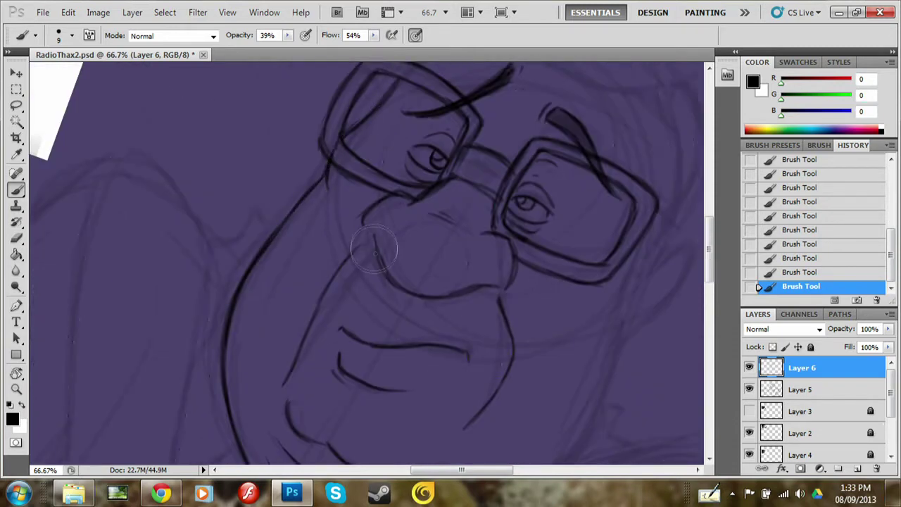
Step: Erase the faint stray line and move the view toward the head's right side
{"action": "key", "text": "e"}
{"action": "left_click_drag", "start_coordinate": [338, 200], "coordinate": [331, 225]}
{"action": "key", "text": "b"}
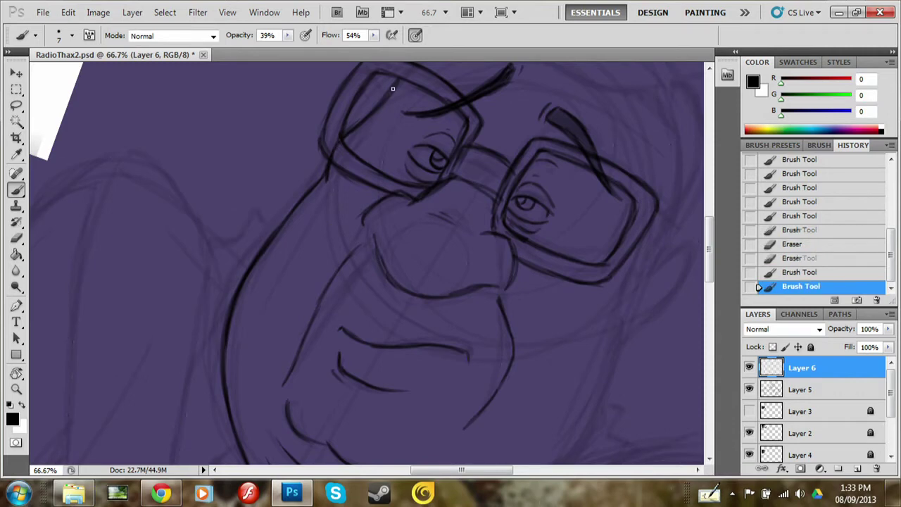
{"action": "left_click_drag", "start_coordinate": [331, 169], "coordinate": [335, 163]}
{"action": "key", "text": "space"}
{"action": "left_click_drag", "start_coordinate": [493, 211], "coordinate": [247, 268]}
{"action": "key", "text": "r"}
{"action": "left_click_drag", "start_coordinate": [352, 211], "coordinate": [384, 296]}
{"action": "key", "text": "b"}
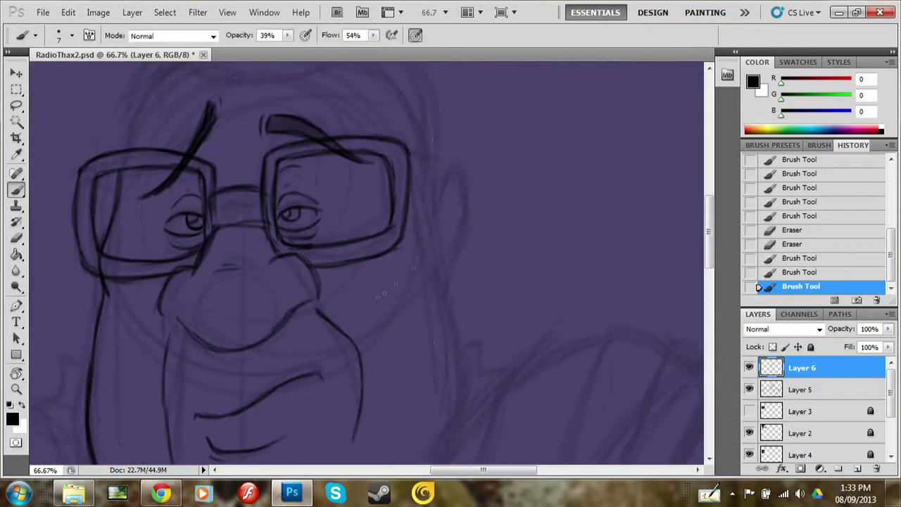
Step: Draw the outer ear beside the glasses, with its lobe and inner ear detail
{"action": "left_click_drag", "start_coordinate": [408, 201], "coordinate": [433, 212]}
{"action": "mouse_move", "coordinate": [412, 154]}
{"action": "left_mouse_down"}
{"action": "mouse_move", "coordinate": [437, 183]}
{"action": "mouse_move", "coordinate": [431, 239]}
{"action": "mouse_move", "coordinate": [450, 165]}
{"action": "mouse_move", "coordinate": [461, 204]}
{"action": "mouse_move", "coordinate": [454, 256]}
{"action": "left_mouse_up"}
{"action": "mouse_move", "coordinate": [456, 224]}
{"action": "left_mouse_down"}
{"action": "mouse_move", "coordinate": [450, 261]}
{"action": "mouse_move", "coordinate": [427, 278]}
{"action": "mouse_move", "coordinate": [456, 236]}
{"action": "left_mouse_up"}
{"action": "mouse_move", "coordinate": [451, 194]}
{"action": "left_mouse_down"}
{"action": "mouse_move", "coordinate": [435, 253]}
{"action": "mouse_move", "coordinate": [454, 211]}
{"action": "mouse_move", "coordinate": [492, 274]}
{"action": "left_mouse_up"}
{"action": "key", "text": "space"}
Step: Tilt the view and ink the outline over the top of the head
{"action": "key", "text": "r"}
{"action": "scroll", "coordinate": [537, 175], "scroll_direction": "down", "scroll_amount": 3}
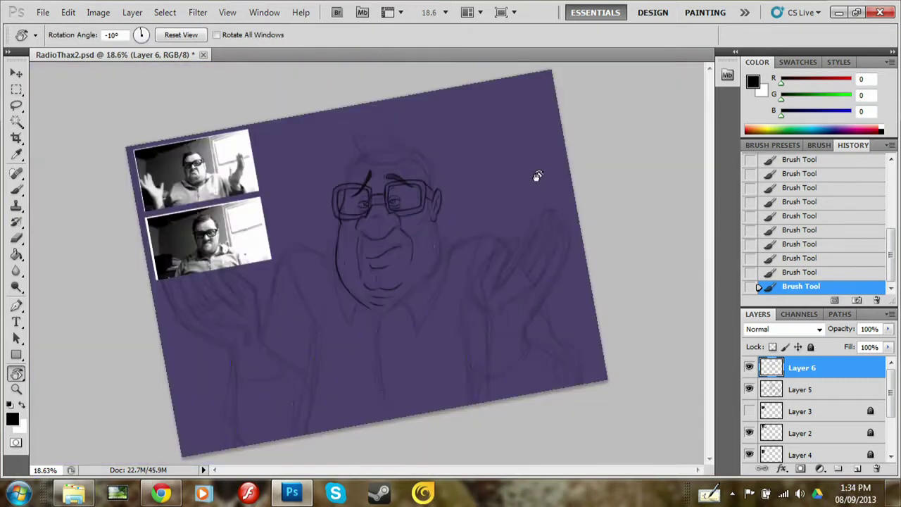
{"action": "left_click_drag", "start_coordinate": [493, 254], "coordinate": [423, 235]}
{"action": "key", "text": "b"}
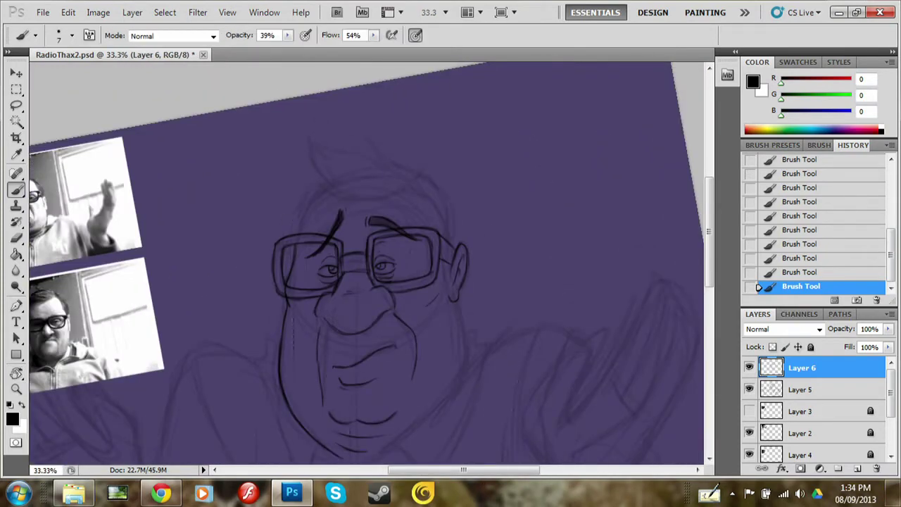
{"action": "left_click_drag", "start_coordinate": [292, 225], "coordinate": [296, 197]}
{"action": "mouse_move", "coordinate": [328, 169]}
{"action": "left_mouse_down"}
{"action": "mouse_move", "coordinate": [420, 176]}
{"action": "mouse_move", "coordinate": [450, 236]}
{"action": "mouse_move", "coordinate": [394, 253]}
{"action": "left_mouse_up"}
Step: Ink hair strokes on top of the head and a faint stroke beside the right cheek
{"action": "key", "text": "r"}
{"action": "key", "text": "b"}
{"action": "mouse_move", "coordinate": [376, 188]}
{"action": "left_mouse_down"}
{"action": "mouse_move", "coordinate": [374, 145]}
{"action": "mouse_move", "coordinate": [403, 161]}
{"action": "left_mouse_up"}
{"action": "left_click_drag", "start_coordinate": [431, 177], "coordinate": [459, 230]}
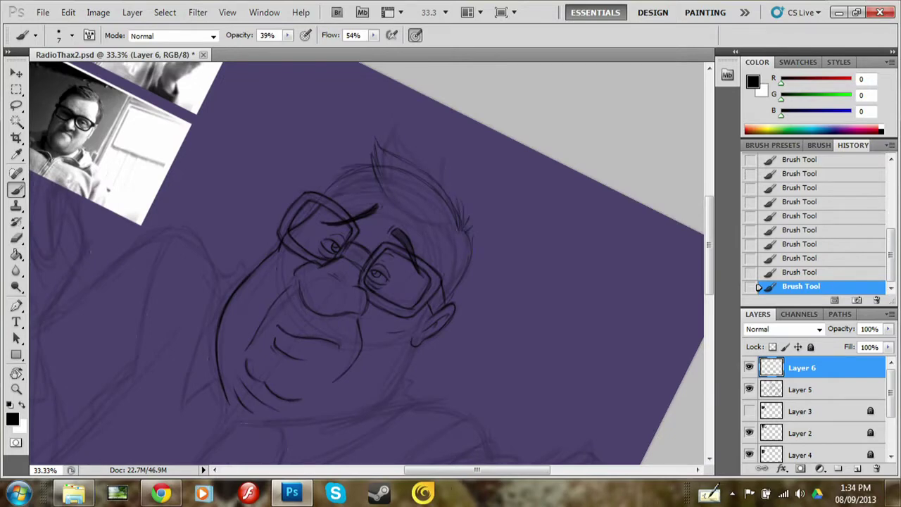
{"action": "left_click_drag", "start_coordinate": [443, 238], "coordinate": [447, 276]}
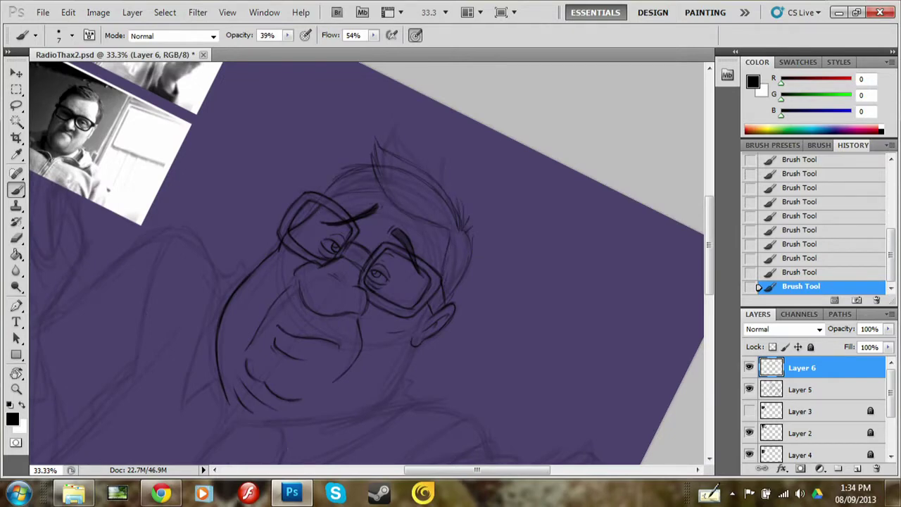
{"action": "left_click", "coordinate": [42, 12]}
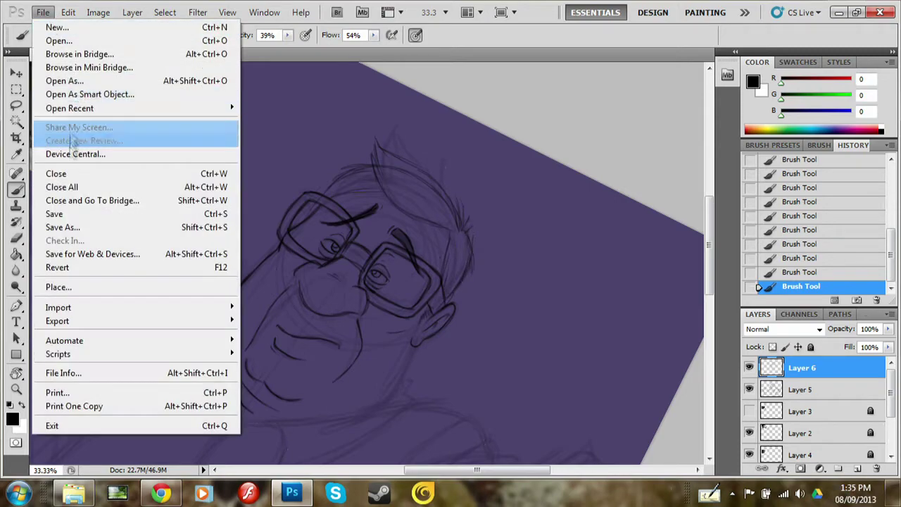
{"action": "key", "text": "Escape"}
{"action": "left_click_drag", "start_coordinate": [488, 285], "coordinate": [556, 151]}
Step: Level the view and ink the right jaw, neck and left collar lines
{"action": "key", "text": "r"}
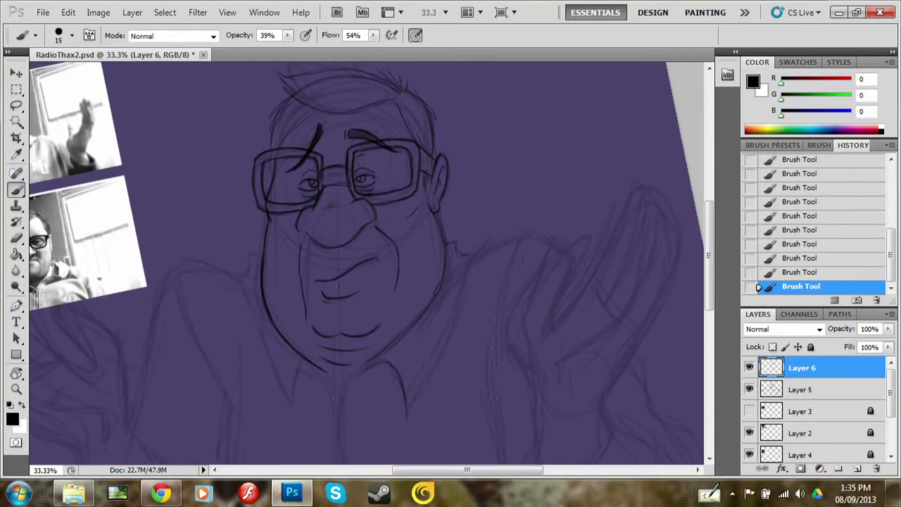
{"action": "left_click_drag", "start_coordinate": [412, 419], "coordinate": [467, 262]}
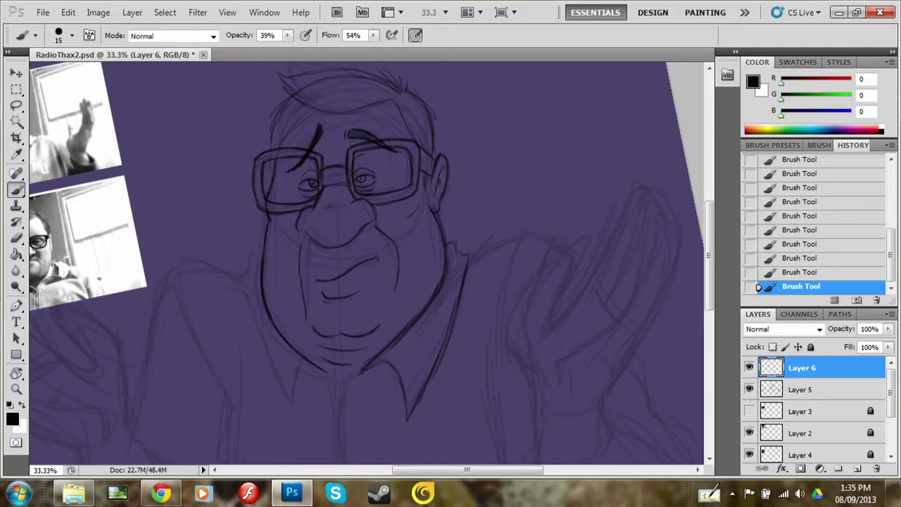
{"action": "left_click_drag", "start_coordinate": [457, 262], "coordinate": [468, 255]}
{"action": "left_click_drag", "start_coordinate": [352, 376], "coordinate": [390, 366]}
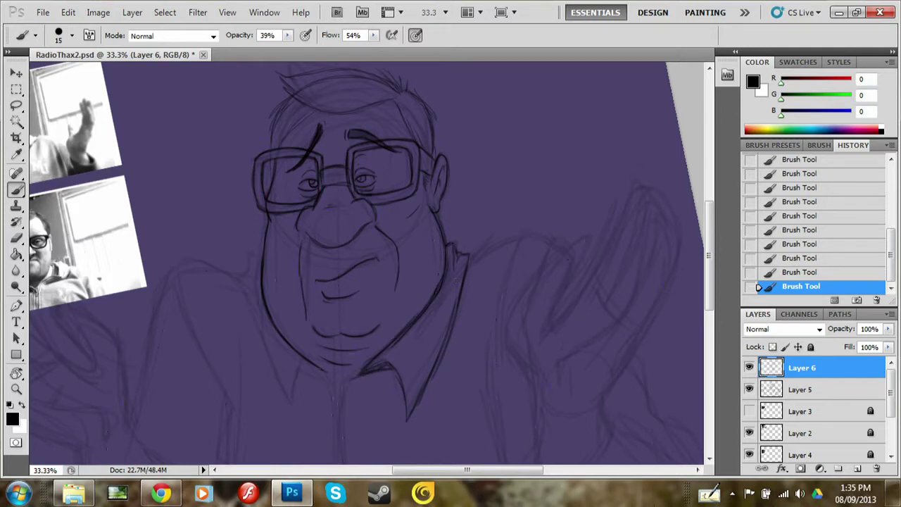
{"action": "mouse_move", "coordinate": [336, 387]}
{"action": "left_mouse_down"}
{"action": "mouse_move", "coordinate": [299, 377]}
{"action": "mouse_move", "coordinate": [245, 289]}
{"action": "mouse_move", "coordinate": [253, 255]}
{"action": "left_mouse_up"}
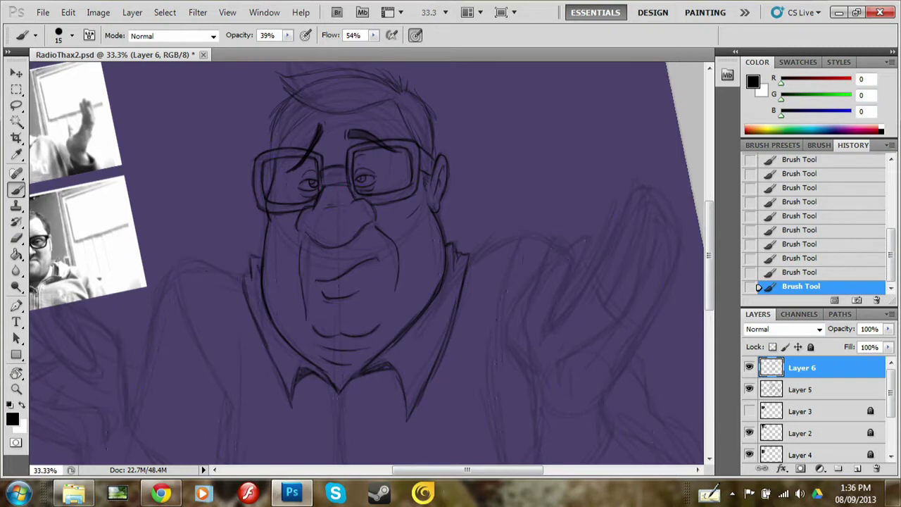
Step: Ink both shoulder outlines and the left torso line
{"action": "left_click_drag", "start_coordinate": [271, 275], "coordinate": [278, 369]}
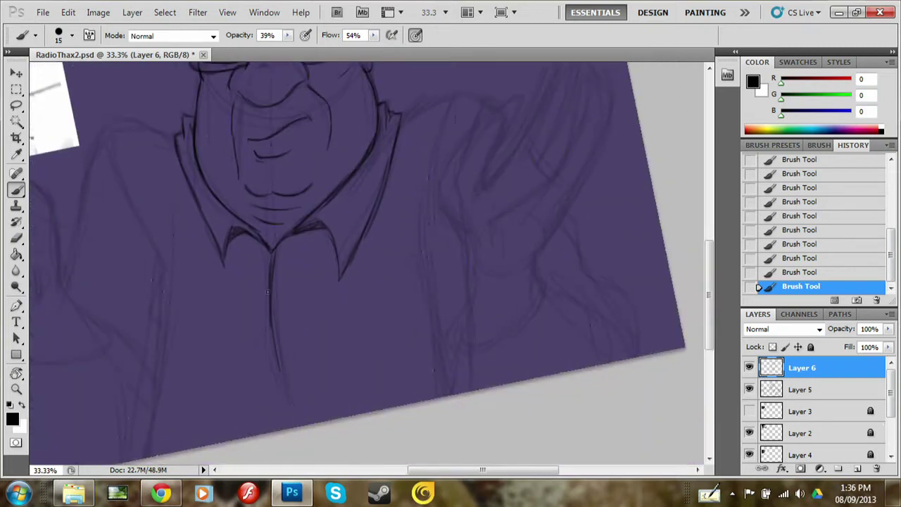
{"action": "mouse_move", "coordinate": [183, 221]}
{"action": "left_mouse_down"}
{"action": "mouse_move", "coordinate": [237, 365]}
{"action": "mouse_move", "coordinate": [156, 296]}
{"action": "left_mouse_up"}
{"action": "left_click_drag", "start_coordinate": [162, 240], "coordinate": [239, 229]}
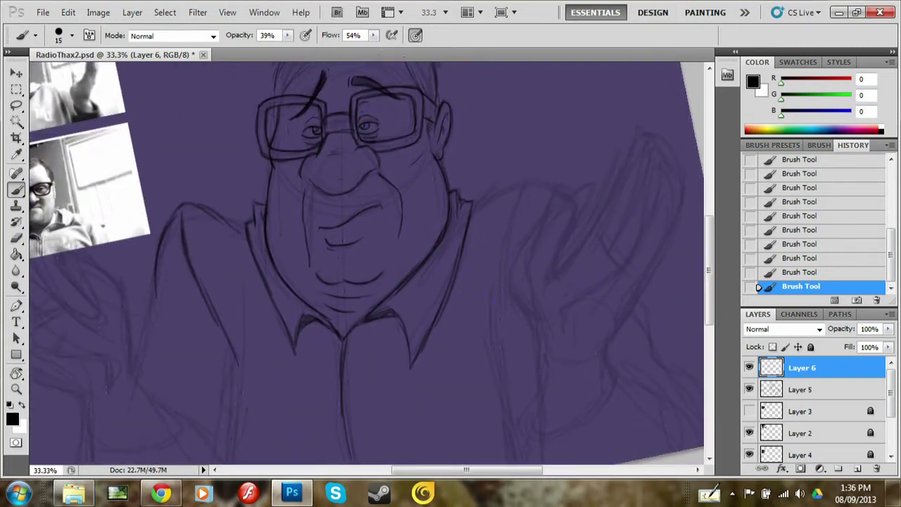
{"action": "left_click_drag", "start_coordinate": [556, 177], "coordinate": [479, 201]}
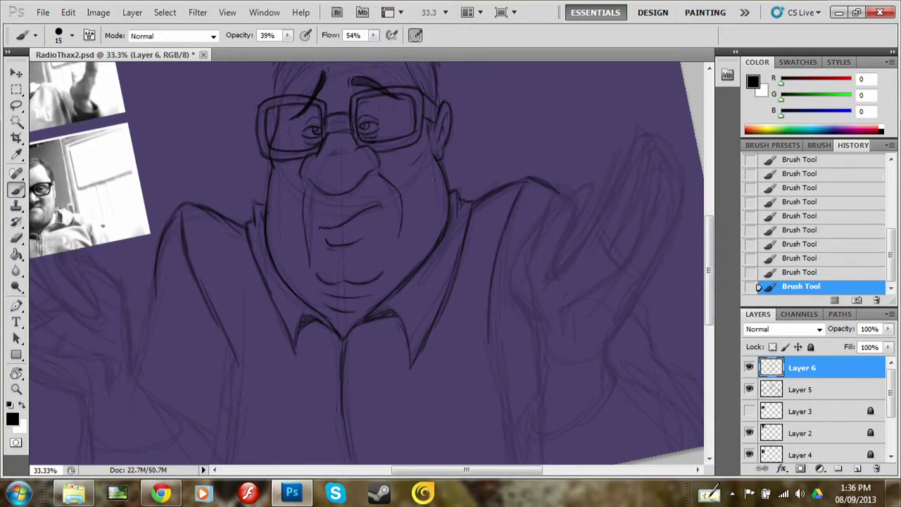
{"action": "left_click_drag", "start_coordinate": [352, 317], "coordinate": [352, 225]}
{"action": "left_click_drag", "start_coordinate": [239, 270], "coordinate": [225, 451]}
{"action": "left_click_drag", "start_coordinate": [239, 321], "coordinate": [225, 439]}
{"action": "left_click_drag", "start_coordinate": [513, 342], "coordinate": [523, 390]}
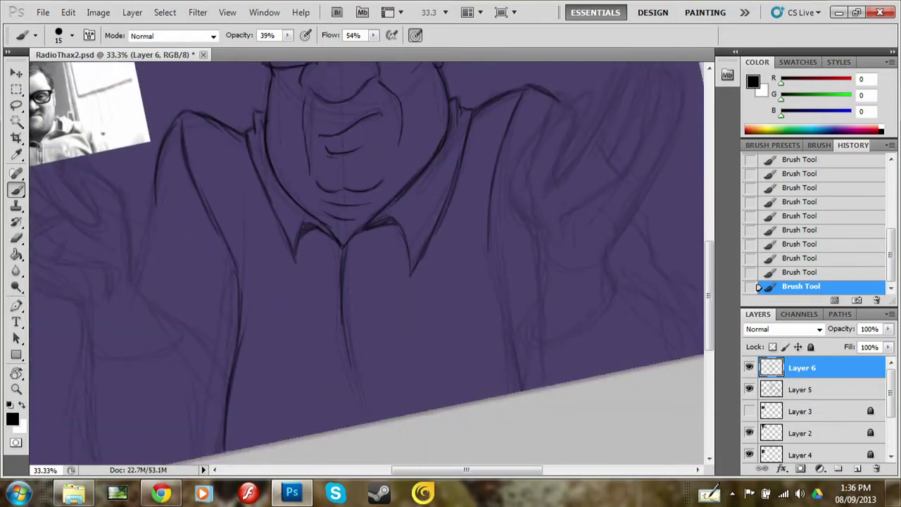
Step: Ink the forearm, torso and shirt centre lines, plus strokes along the right arm
{"action": "left_click_drag", "start_coordinate": [499, 265], "coordinate": [499, 313]}
{"action": "left_click_drag", "start_coordinate": [352, 141], "coordinate": [444, 197]}
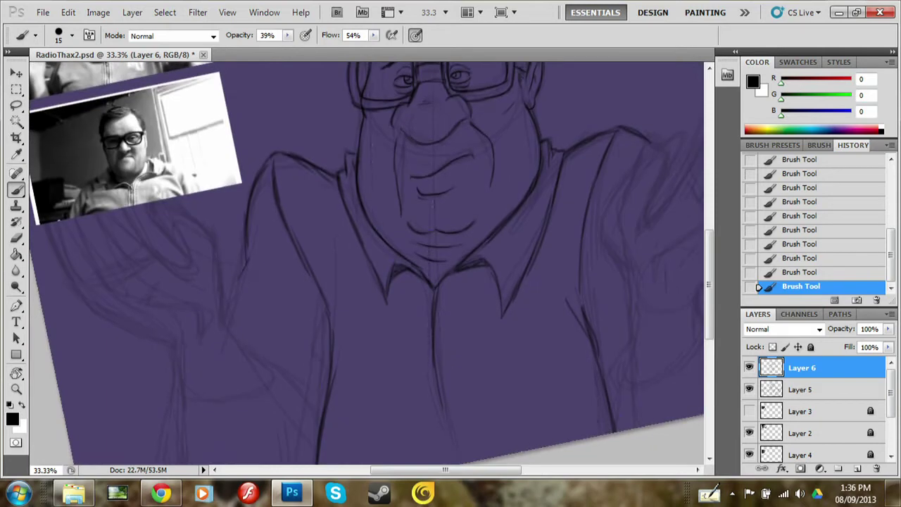
{"action": "mouse_move", "coordinate": [255, 359]}
{"action": "left_mouse_down"}
{"action": "mouse_move", "coordinate": [322, 394]}
{"action": "mouse_move", "coordinate": [319, 377]}
{"action": "left_mouse_up"}
{"action": "left_click_drag", "start_coordinate": [317, 287], "coordinate": [330, 389]}
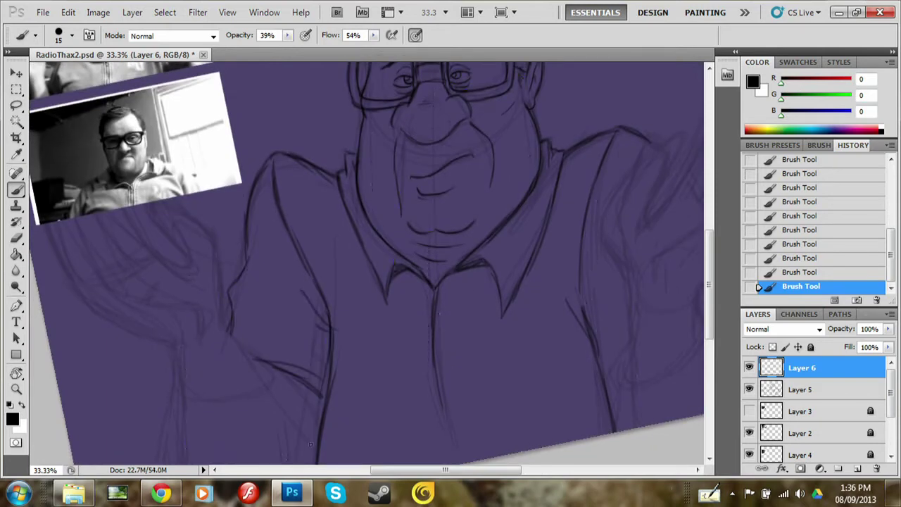
{"action": "left_click_drag", "start_coordinate": [436, 296], "coordinate": [443, 448]}
{"action": "mouse_move", "coordinate": [422, 276]}
{"action": "left_mouse_down"}
{"action": "mouse_move", "coordinate": [484, 246]}
{"action": "mouse_move", "coordinate": [546, 163]}
{"action": "left_mouse_up"}
{"action": "left_click_drag", "start_coordinate": [436, 141], "coordinate": [415, 225]}
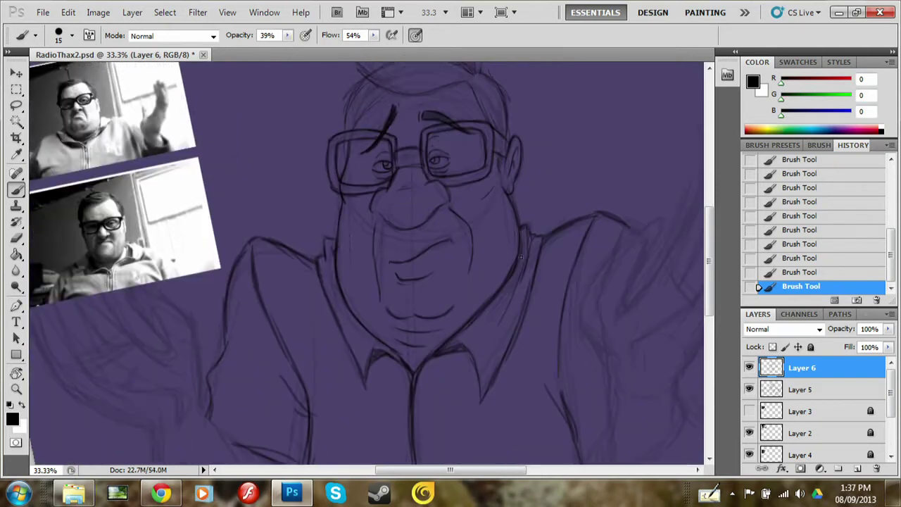
{"action": "mouse_move", "coordinate": [483, 72]}
{"action": "left_mouse_down"}
{"action": "mouse_move", "coordinate": [505, 87]}
{"action": "mouse_move", "coordinate": [511, 115]}
{"action": "left_mouse_up"}
Step: Add more hair strokes, drawing some with the canvas turned about eighty degrees
{"action": "left_click_drag", "start_coordinate": [473, 82], "coordinate": [483, 111]}
{"action": "left_click_drag", "start_coordinate": [387, 93], "coordinate": [352, 131]}
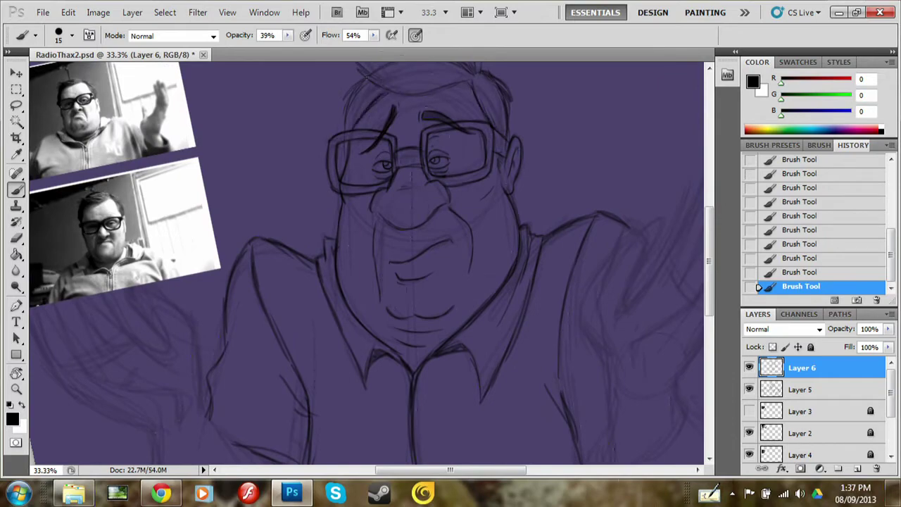
{"action": "left_click_drag", "start_coordinate": [342, 76], "coordinate": [366, 128]}
{"action": "key", "text": "r"}
{"action": "left_click_drag", "start_coordinate": [577, 240], "coordinate": [417, 368]}
{"action": "key", "text": "b"}
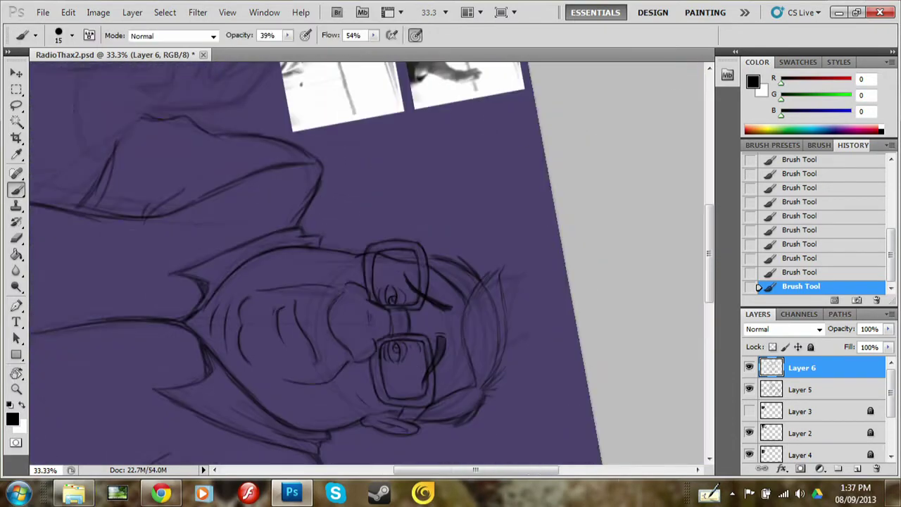
{"action": "left_click_drag", "start_coordinate": [471, 310], "coordinate": [493, 274]}
{"action": "left_click_drag", "start_coordinate": [487, 295], "coordinate": [502, 267]}
{"action": "key", "text": "r"}
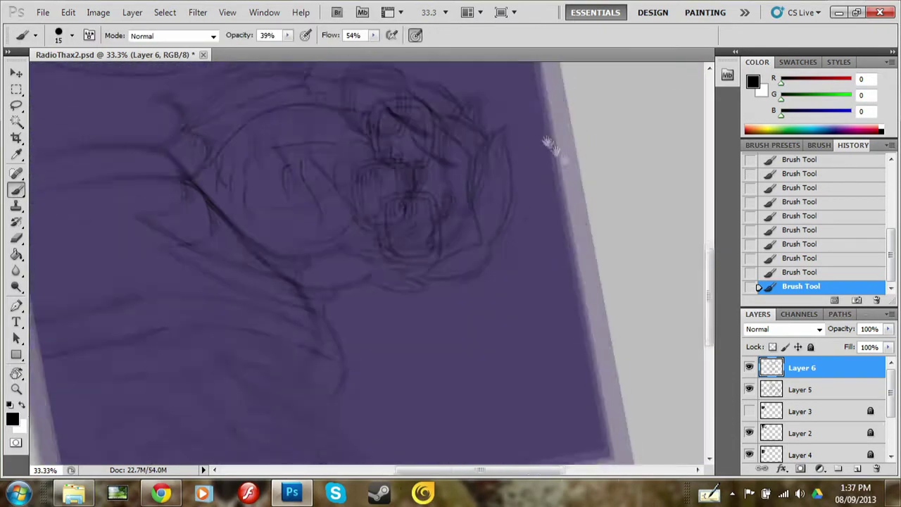
{"action": "left_click_drag", "start_coordinate": [417, 281], "coordinate": [506, 197]}
{"action": "key", "text": "b"}
{"action": "scroll", "coordinate": [509, 288], "scroll_direction": "down", "scroll_amount": 1}
Step: Save the drawing and undo the last two strokes
{"action": "key", "text": "ctrl+s"}
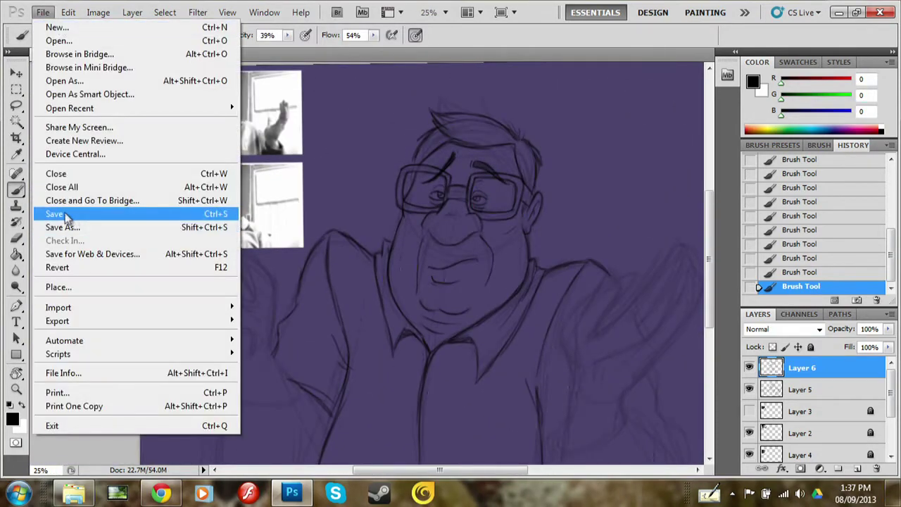
{"action": "scroll", "coordinate": [451, 281], "scroll_direction": "up", "scroll_amount": 2}
{"action": "left_click_drag", "start_coordinate": [451, 282], "coordinate": [251, 158]}
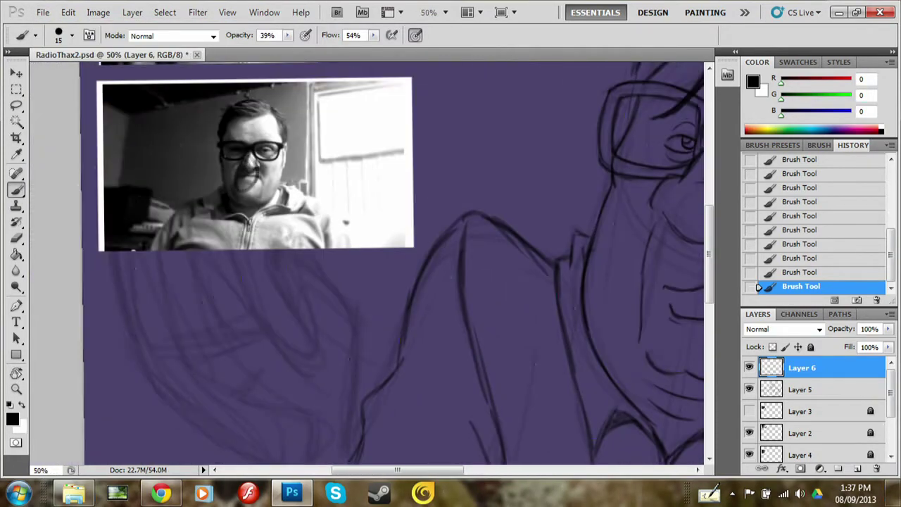
{"action": "key", "text": "ctrl+alt+z"}
{"action": "key", "text": "ctrl+alt+z"}
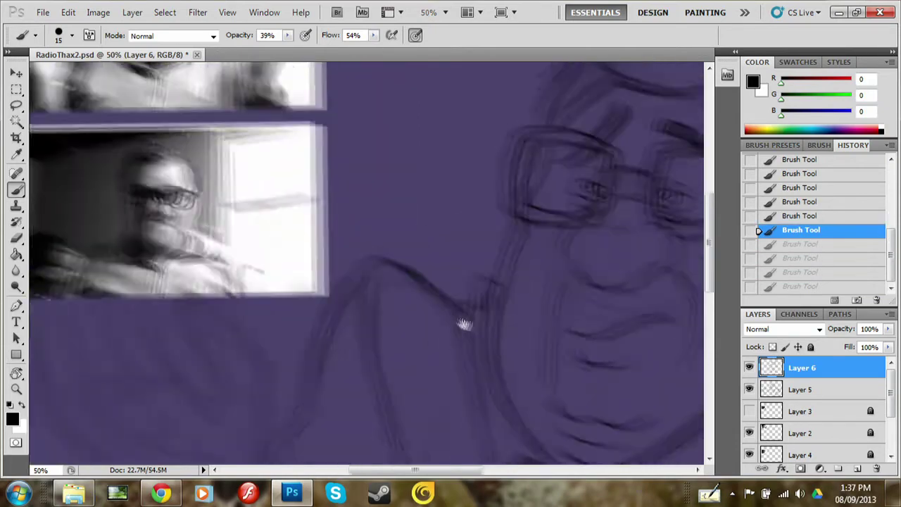
Step: Scribble letters on the reference photo's whiteboard, then undo them
{"action": "left_click_drag", "start_coordinate": [256, 187], "coordinate": [450, 323]}
{"action": "mouse_move", "coordinate": [420, 243]}
{"action": "left_mouse_down"}
{"action": "mouse_move", "coordinate": [431, 257]}
{"action": "mouse_move", "coordinate": [465, 257]}
{"action": "left_mouse_up"}
{"action": "mouse_move", "coordinate": [468, 261]}
{"action": "left_mouse_down"}
{"action": "mouse_move", "coordinate": [486, 240]}
{"action": "mouse_move", "coordinate": [496, 264]}
{"action": "left_mouse_up"}
{"action": "left_click_drag", "start_coordinate": [489, 247], "coordinate": [517, 269]}
{"action": "left_click_drag", "start_coordinate": [448, 271], "coordinate": [396, 299]}
{"action": "key", "text": "ctrl+alt+z"}
{"action": "key", "text": "ctrl+alt+z"}
{"action": "key", "text": "ctrl+alt+z"}
{"action": "key", "text": "ctrl+alt+z"}
{"action": "key", "text": "ctrl+alt+z"}
{"action": "key", "text": "ctrl+alt+z"}
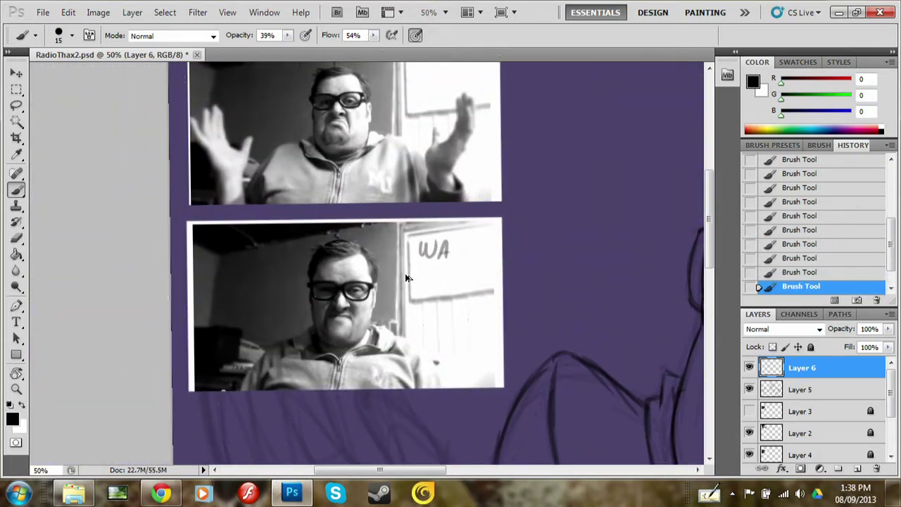
{"action": "key", "text": "ctrl+alt+z"}
{"action": "key", "text": "ctrl+alt+z"}
Step: Bring the shirt collar area back into view and hide the reference photo layer
{"action": "left_click_drag", "start_coordinate": [406, 278], "coordinate": [565, 292]}
{"action": "scroll", "coordinate": [565, 292], "scroll_direction": "down", "scroll_amount": 2}
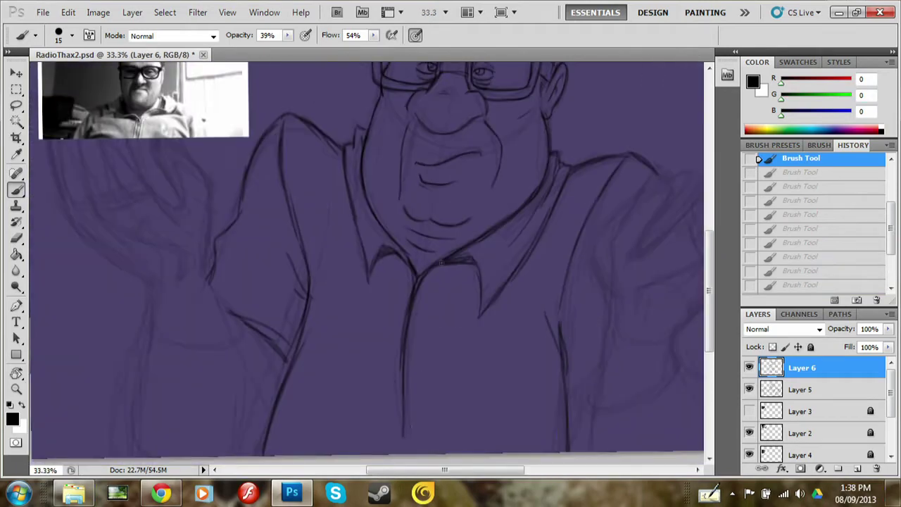
{"action": "left_click_drag", "start_coordinate": [416, 260], "coordinate": [416, 394]}
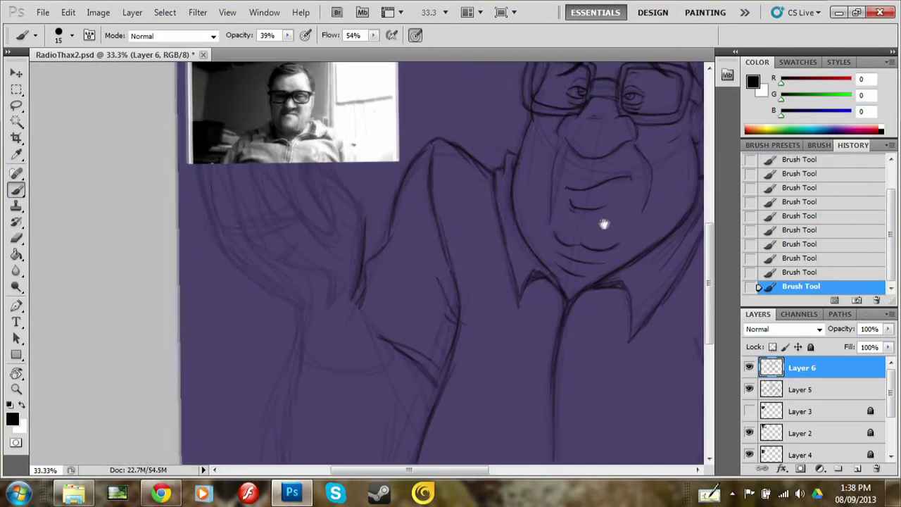
{"action": "left_click_drag", "start_coordinate": [415, 211], "coordinate": [492, 232]}
{"action": "mouse_move", "coordinate": [395, 240]}
{"action": "left_mouse_down"}
{"action": "mouse_move", "coordinate": [293, 301]}
{"action": "mouse_move", "coordinate": [281, 137]}
{"action": "left_mouse_up"}
{"action": "key", "text": "b"}
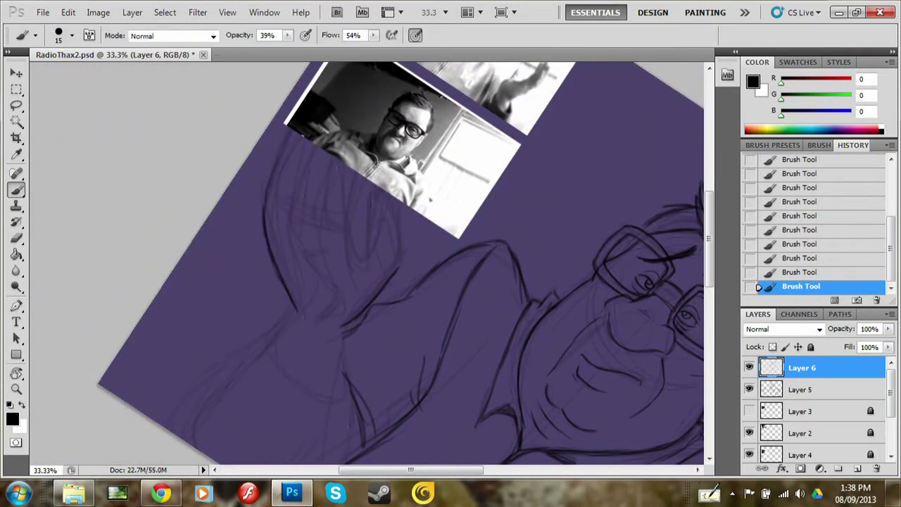
{"action": "left_click", "coordinate": [749, 432]}
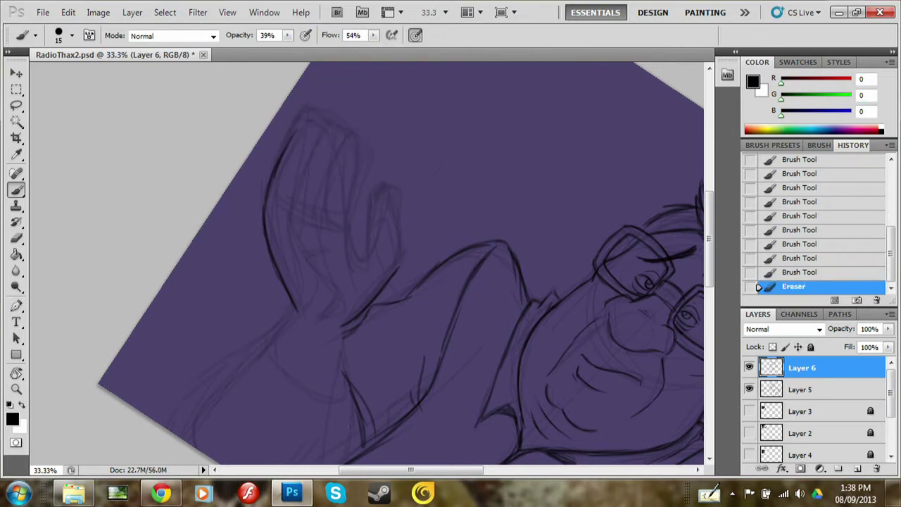
Step: Ink the raised hand's outline and finger, erasing the unwanted finger strokes
{"action": "left_click_drag", "start_coordinate": [310, 264], "coordinate": [327, 306]}
{"action": "mouse_move", "coordinate": [287, 211]}
{"action": "left_mouse_down"}
{"action": "mouse_move", "coordinate": [310, 123]}
{"action": "mouse_move", "coordinate": [285, 159]}
{"action": "left_mouse_up"}
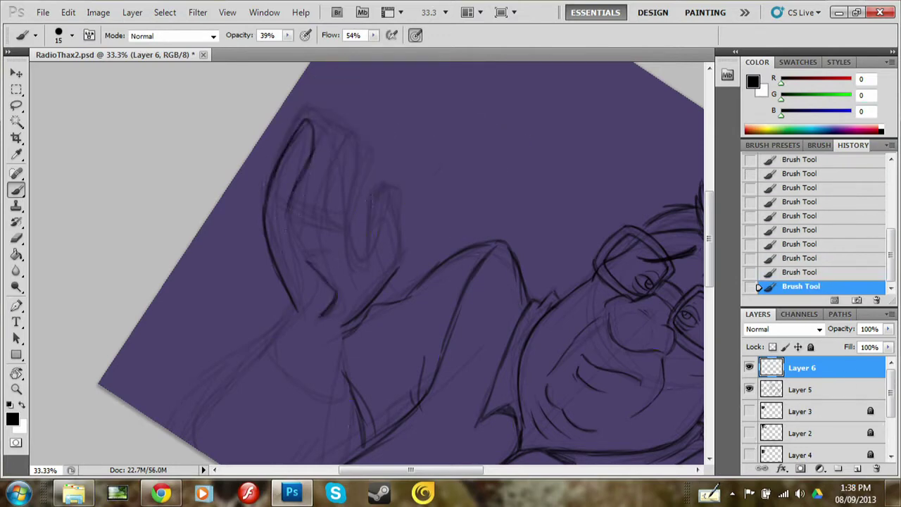
{"action": "left_click_drag", "start_coordinate": [321, 126], "coordinate": [321, 197]}
{"action": "mouse_move", "coordinate": [331, 127]}
{"action": "left_mouse_down"}
{"action": "mouse_move", "coordinate": [336, 224]}
{"action": "mouse_move", "coordinate": [332, 204]}
{"action": "left_mouse_up"}
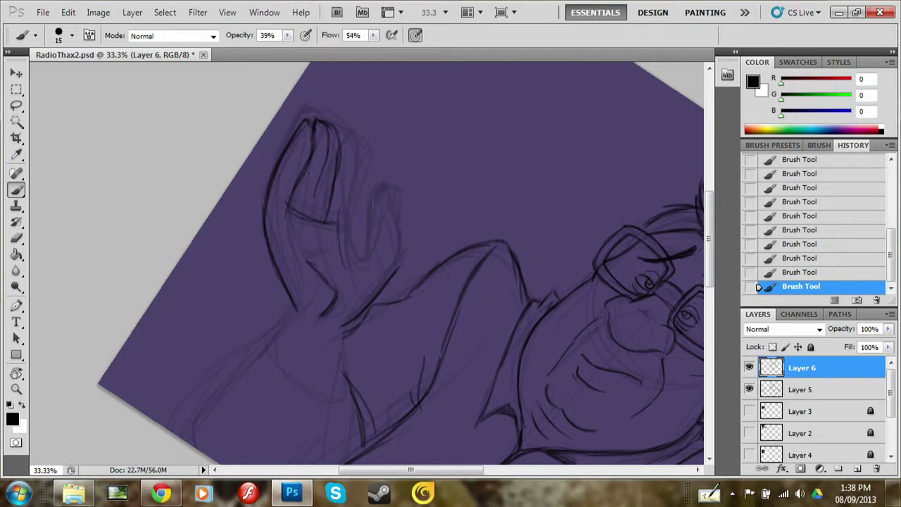
{"action": "key", "text": "e"}
{"action": "left_click_drag", "start_coordinate": [327, 134], "coordinate": [299, 218]}
{"action": "key", "text": "b"}
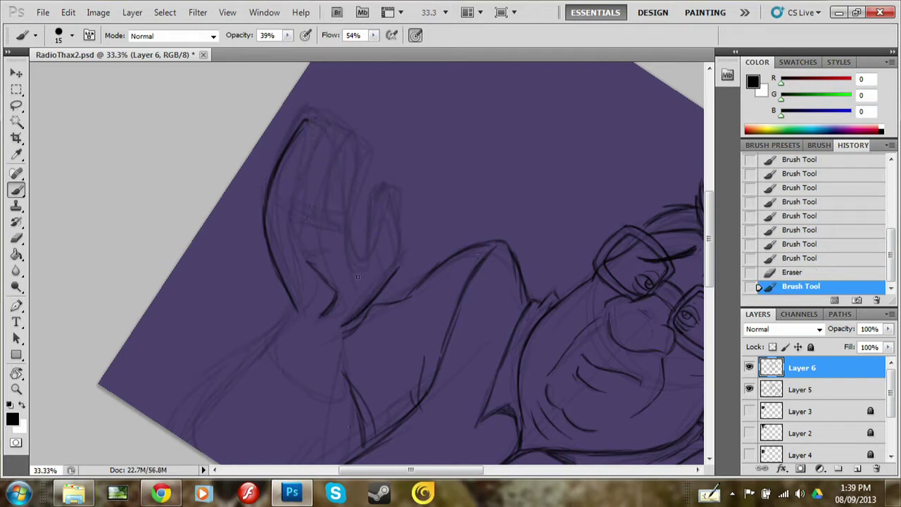
Step: Redraw and darken the finger outlines, and add lower arm and sleeve strokes
{"action": "left_click_drag", "start_coordinate": [344, 159], "coordinate": [355, 275]}
{"action": "left_click_drag", "start_coordinate": [306, 121], "coordinate": [346, 211]}
{"action": "mouse_move", "coordinate": [362, 261]}
{"action": "left_mouse_down"}
{"action": "mouse_move", "coordinate": [370, 211]}
{"action": "mouse_move", "coordinate": [394, 220]}
{"action": "mouse_move", "coordinate": [393, 275]}
{"action": "left_mouse_up"}
{"action": "left_click_drag", "start_coordinate": [309, 127], "coordinate": [296, 214]}
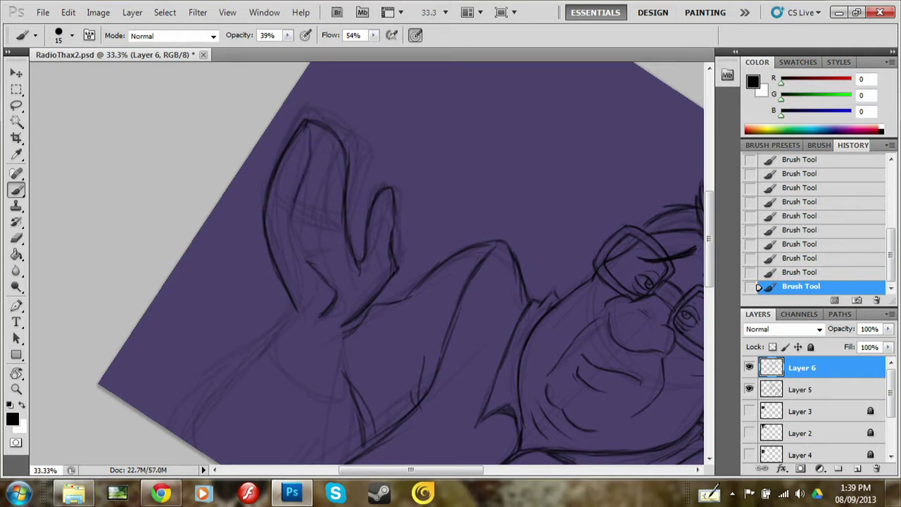
{"action": "mouse_move", "coordinate": [327, 131]}
{"action": "left_mouse_down"}
{"action": "mouse_move", "coordinate": [322, 156]}
{"action": "mouse_move", "coordinate": [336, 218]}
{"action": "left_mouse_up"}
{"action": "left_click_drag", "start_coordinate": [324, 127], "coordinate": [331, 156]}
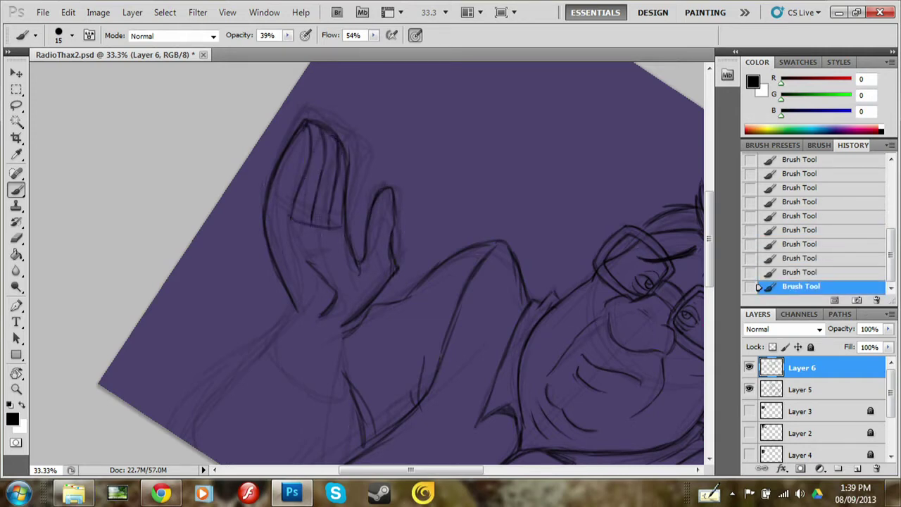
{"action": "left_click_drag", "start_coordinate": [289, 308], "coordinate": [268, 351]}
{"action": "mouse_move", "coordinate": [344, 322]}
{"action": "left_mouse_down"}
{"action": "mouse_move", "coordinate": [328, 394]}
{"action": "mouse_move", "coordinate": [401, 299]}
{"action": "mouse_move", "coordinate": [492, 244]}
{"action": "left_mouse_up"}
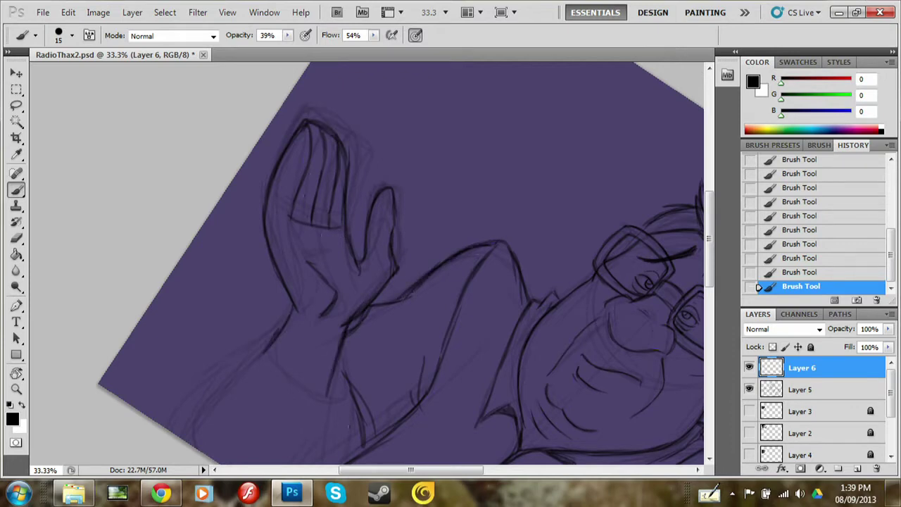
Step: Adjust the brush size, undo a stroke, and ink the shirt and arm lines below the face
{"action": "right_click", "coordinate": [404, 222]}
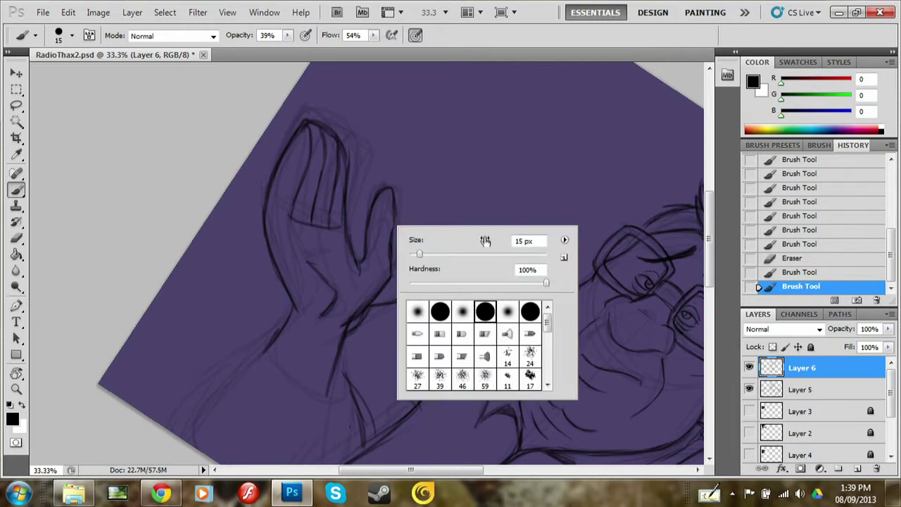
{"action": "left_click", "coordinate": [486, 242]}
{"action": "key", "text": "ctrl+z"}
{"action": "key", "text": "space"}
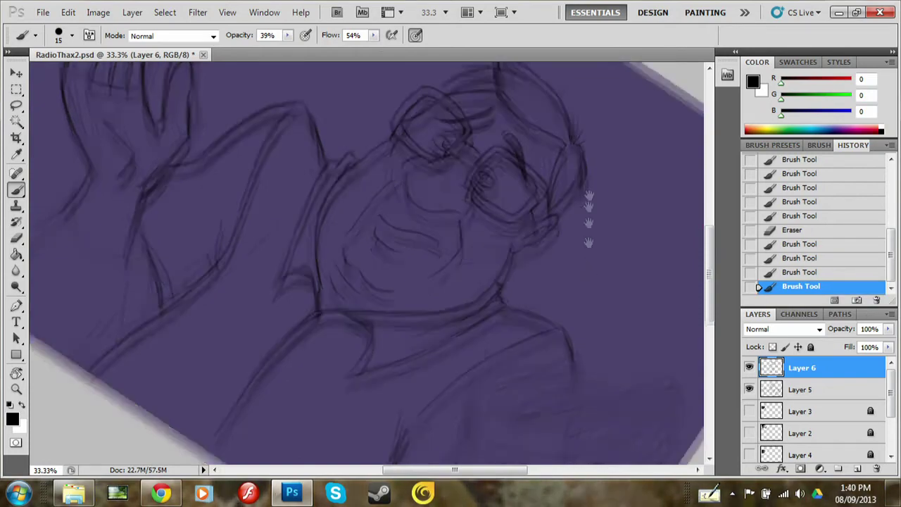
{"action": "mouse_move", "coordinate": [422, 282]}
{"action": "left_mouse_down"}
{"action": "mouse_move", "coordinate": [282, 176]}
{"action": "mouse_move", "coordinate": [349, 226]}
{"action": "mouse_move", "coordinate": [281, 179]}
{"action": "mouse_move", "coordinate": [187, 253]}
{"action": "mouse_move", "coordinate": [275, 165]}
{"action": "left_mouse_up"}
{"action": "left_click_drag", "start_coordinate": [320, 327], "coordinate": [338, 253]}
{"action": "left_click_drag", "start_coordinate": [344, 222], "coordinate": [338, 292]}
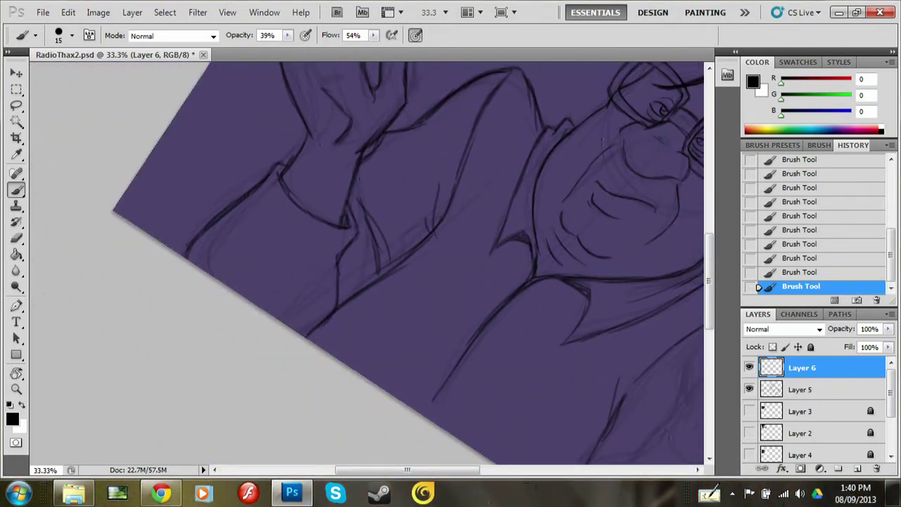
{"action": "left_click_drag", "start_coordinate": [356, 239], "coordinate": [352, 295]}
{"action": "mouse_move", "coordinate": [239, 197]}
{"action": "left_mouse_down"}
{"action": "mouse_move", "coordinate": [264, 176]}
{"action": "mouse_move", "coordinate": [338, 228]}
{"action": "left_mouse_up"}
Step: Rotate toward the left hand and ink the sleeve, collar, shoulder and sleeve fold
{"action": "key", "text": "space"}
{"action": "mouse_move", "coordinate": [606, 345]}
{"action": "left_mouse_down"}
{"action": "mouse_move", "coordinate": [544, 381]}
{"action": "mouse_move", "coordinate": [207, 346]}
{"action": "left_mouse_up"}
{"action": "key", "text": "r"}
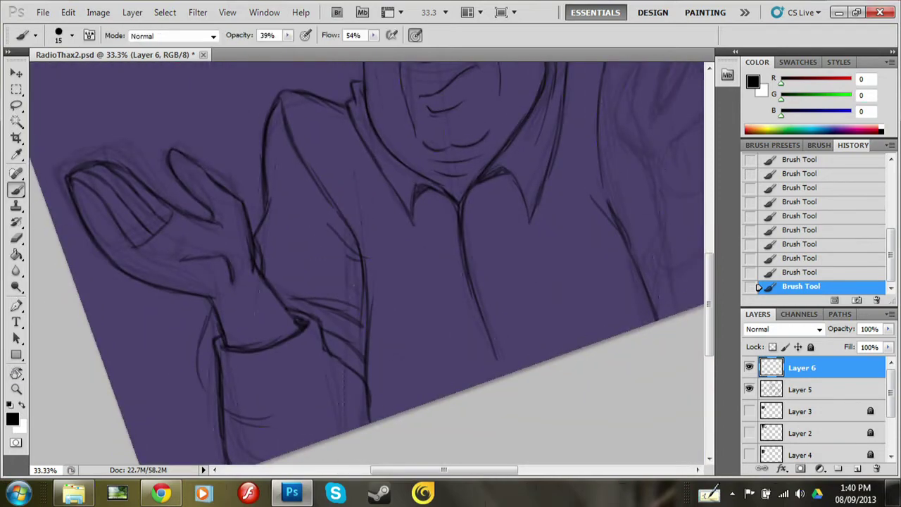
{"action": "left_click_drag", "start_coordinate": [204, 309], "coordinate": [211, 422]}
{"action": "left_click_drag", "start_coordinate": [423, 281], "coordinate": [255, 371]}
{"action": "mouse_move", "coordinate": [345, 236]}
{"action": "left_mouse_down"}
{"action": "mouse_move", "coordinate": [348, 204]}
{"action": "mouse_move", "coordinate": [380, 141]}
{"action": "mouse_move", "coordinate": [375, 215]}
{"action": "mouse_move", "coordinate": [384, 296]}
{"action": "left_mouse_up"}
{"action": "left_click_drag", "start_coordinate": [445, 295], "coordinate": [464, 232]}
{"action": "mouse_move", "coordinate": [401, 173]}
{"action": "left_mouse_down"}
{"action": "mouse_move", "coordinate": [376, 211]}
{"action": "mouse_move", "coordinate": [387, 141]}
{"action": "left_mouse_up"}
{"action": "left_click_drag", "start_coordinate": [375, 194], "coordinate": [383, 211]}
Step: Erase stray sleeve strokes and redraw the sleeve and raised hand's edge
{"action": "key", "text": "e"}
{"action": "mouse_move", "coordinate": [389, 138]}
{"action": "left_mouse_down"}
{"action": "mouse_move", "coordinate": [383, 190]}
{"action": "mouse_move", "coordinate": [352, 243]}
{"action": "left_mouse_up"}
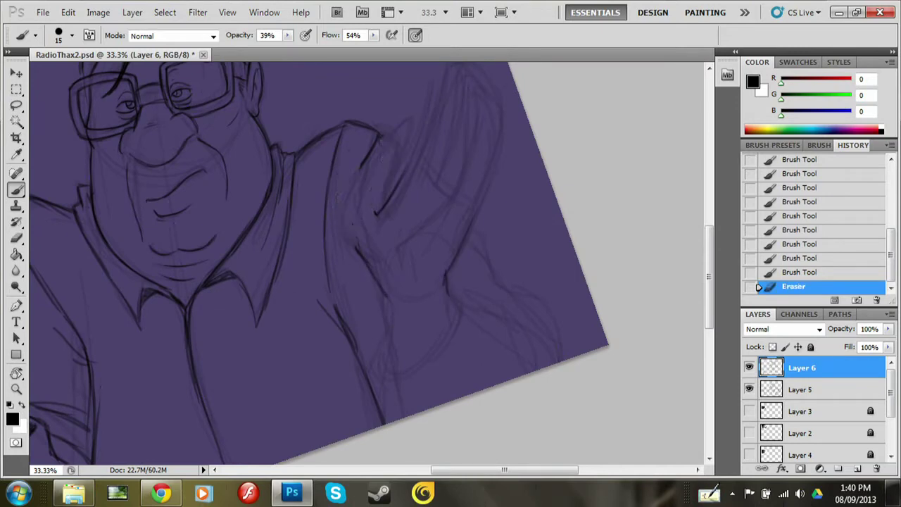
{"action": "key", "text": "b"}
{"action": "mouse_move", "coordinate": [355, 190]}
{"action": "left_mouse_down"}
{"action": "mouse_move", "coordinate": [394, 138]}
{"action": "mouse_move", "coordinate": [380, 207]}
{"action": "left_mouse_up"}
{"action": "left_click_drag", "start_coordinate": [349, 172], "coordinate": [362, 264]}
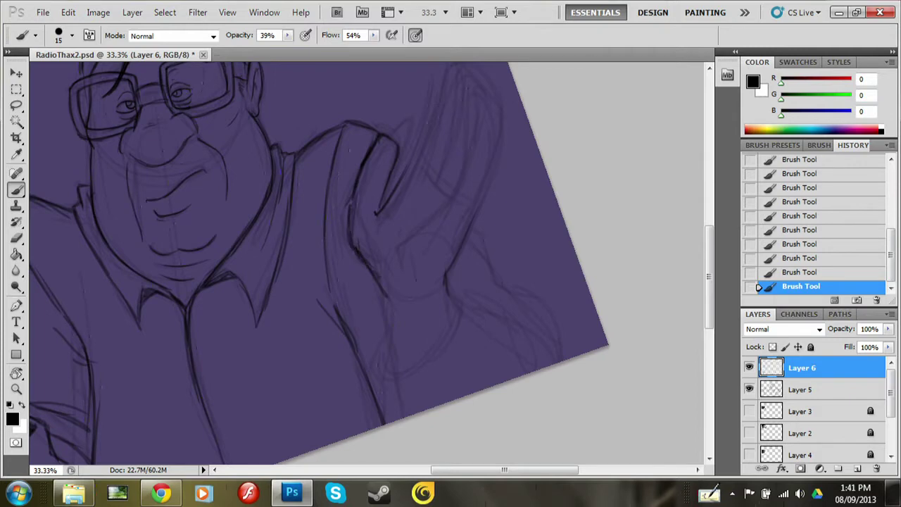
{"action": "left_click_drag", "start_coordinate": [423, 218], "coordinate": [398, 275]}
{"action": "left_click_drag", "start_coordinate": [405, 239], "coordinate": [450, 197]}
{"action": "mouse_move", "coordinate": [450, 208]}
{"action": "left_mouse_down"}
{"action": "mouse_move", "coordinate": [464, 110]}
{"action": "mouse_move", "coordinate": [493, 151]}
{"action": "left_mouse_up"}
{"action": "left_click_drag", "start_coordinate": [493, 137], "coordinate": [482, 194]}
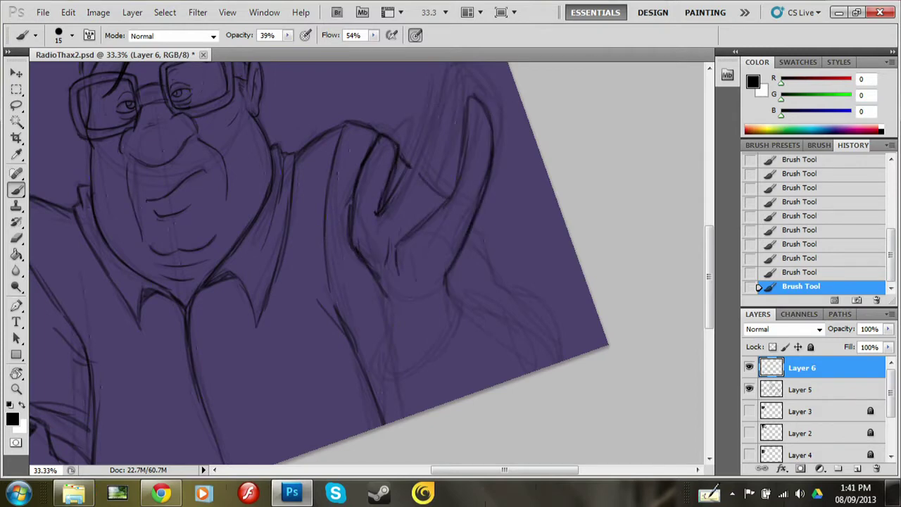
Step: Ink the thumb, wrist and bottom of the palm with finishing strokes
{"action": "key", "text": "space"}
{"action": "mouse_move", "coordinate": [394, 169]}
{"action": "left_mouse_down"}
{"action": "mouse_move", "coordinate": [408, 247]}
{"action": "mouse_move", "coordinate": [418, 144]}
{"action": "left_mouse_up"}
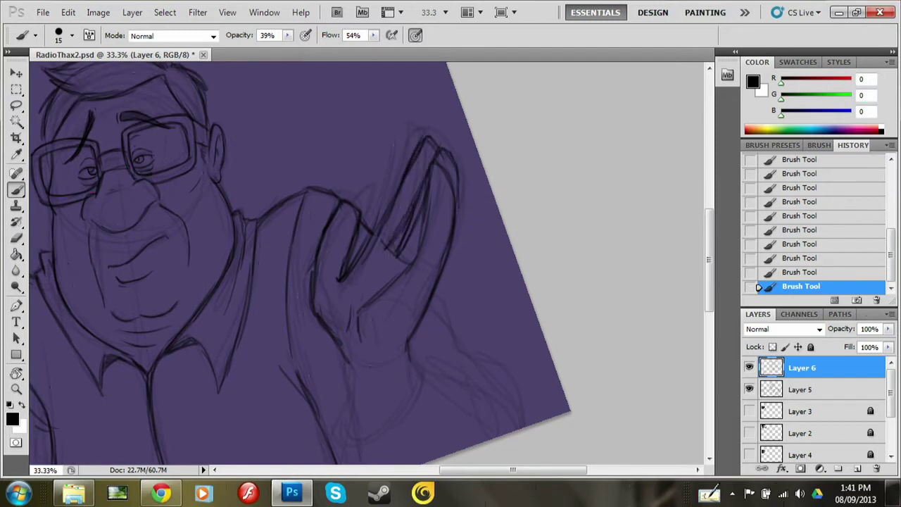
{"action": "left_click_drag", "start_coordinate": [450, 317], "coordinate": [510, 381]}
{"action": "left_click_drag", "start_coordinate": [416, 370], "coordinate": [348, 440]}
{"action": "left_click_drag", "start_coordinate": [342, 355], "coordinate": [352, 443]}
{"action": "left_click_drag", "start_coordinate": [419, 359], "coordinate": [511, 405]}
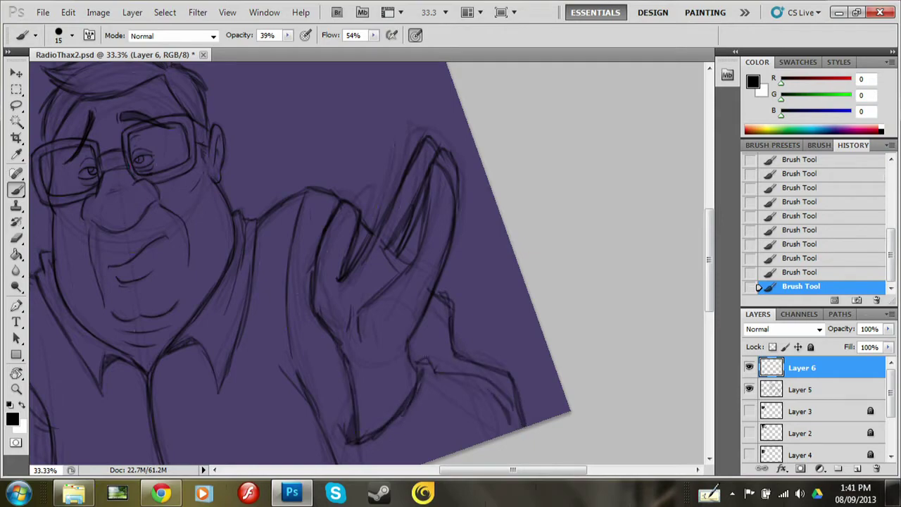
{"action": "mouse_move", "coordinate": [432, 345]}
{"action": "left_mouse_down"}
{"action": "mouse_move", "coordinate": [412, 387]}
{"action": "mouse_move", "coordinate": [351, 232]}
{"action": "left_mouse_up"}
{"action": "mouse_move", "coordinate": [383, 271]}
{"action": "left_mouse_down"}
{"action": "mouse_move", "coordinate": [398, 369]}
{"action": "mouse_move", "coordinate": [394, 280]}
{"action": "left_mouse_up"}
{"action": "left_click_drag", "start_coordinate": [468, 229], "coordinate": [517, 220]}
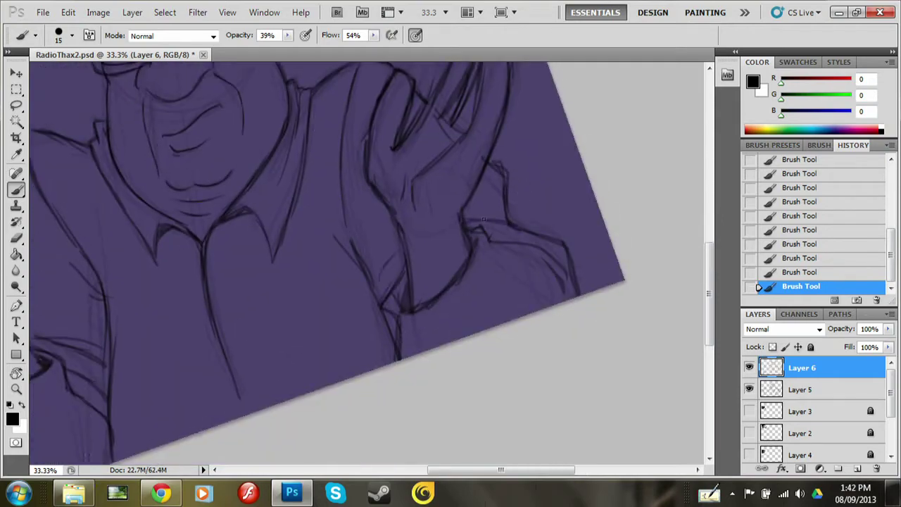
{"action": "scroll", "coordinate": [411, 258], "scroll_direction": "down", "scroll_amount": 3}
{"action": "scroll", "coordinate": [411, 258], "scroll_direction": "down", "scroll_amount": 3}
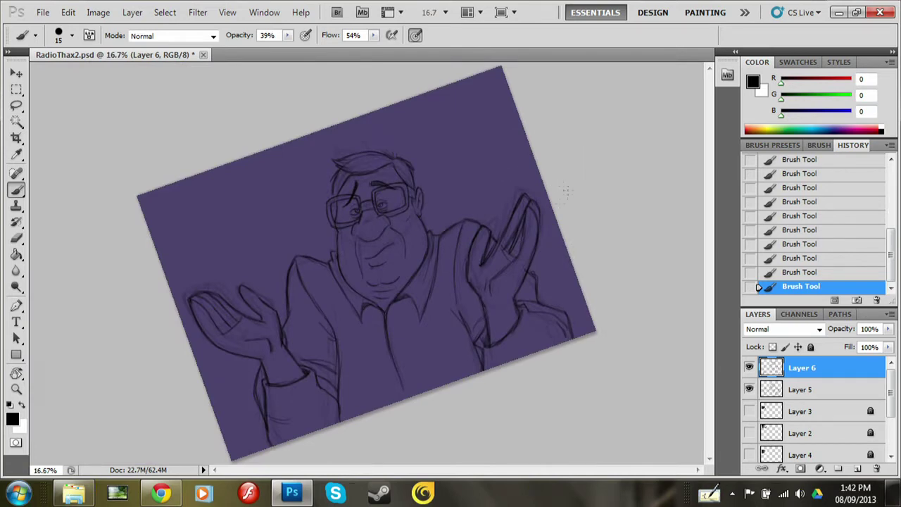
{"action": "key", "text": "Escape"}
Step: Add a new layer named 'white' and move it below Layer 6
{"action": "left_click", "coordinate": [748, 411]}
{"action": "left_click", "coordinate": [42, 12]}
{"action": "key", "text": "Escape"}
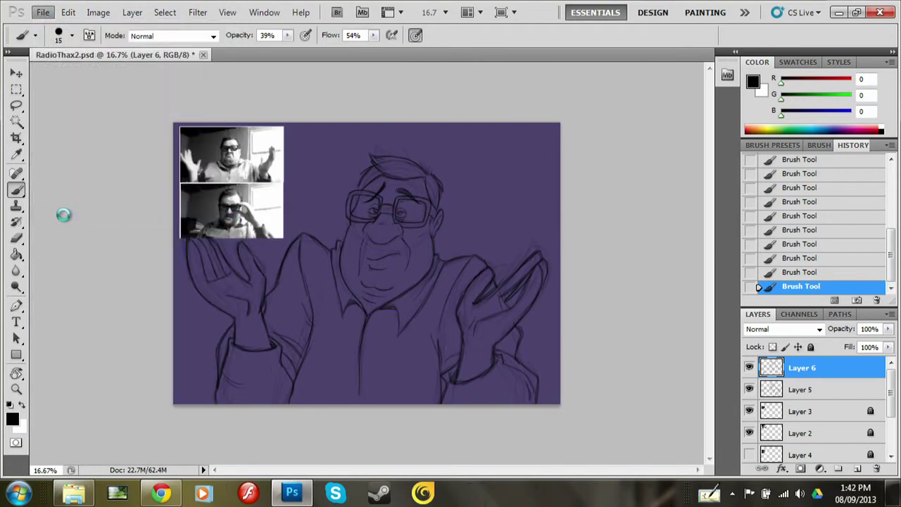
{"action": "left_click", "coordinate": [857, 468]}
{"action": "left_click_drag", "start_coordinate": [801, 367], "coordinate": [802, 399]}
{"action": "double_click", "coordinate": [802, 389]}
{"action": "type", "text": "white"}
{"action": "key", "text": "Return"}
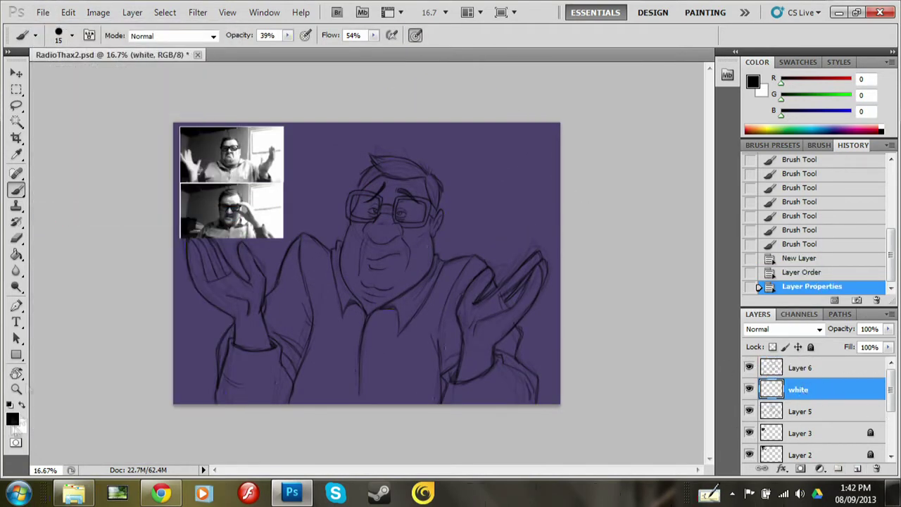
Step: Paint white over the figure's arms, hands, head and torso with an enlarged brush
{"action": "key", "text": "x"}
{"action": "key", "text": "c"}
{"action": "key", "text": "b"}
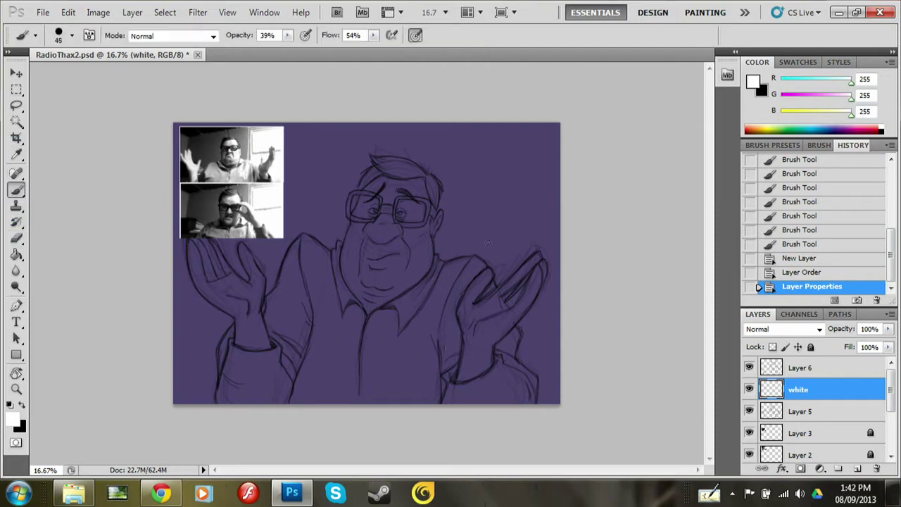
{"action": "mouse_move", "coordinate": [335, 292]}
{"action": "left_mouse_down"}
{"action": "mouse_move", "coordinate": [310, 401]}
{"action": "mouse_move", "coordinate": [225, 394]}
{"action": "mouse_move", "coordinate": [218, 285]}
{"action": "mouse_move", "coordinate": [204, 239]}
{"action": "left_mouse_up"}
{"action": "key", "text": "]"}
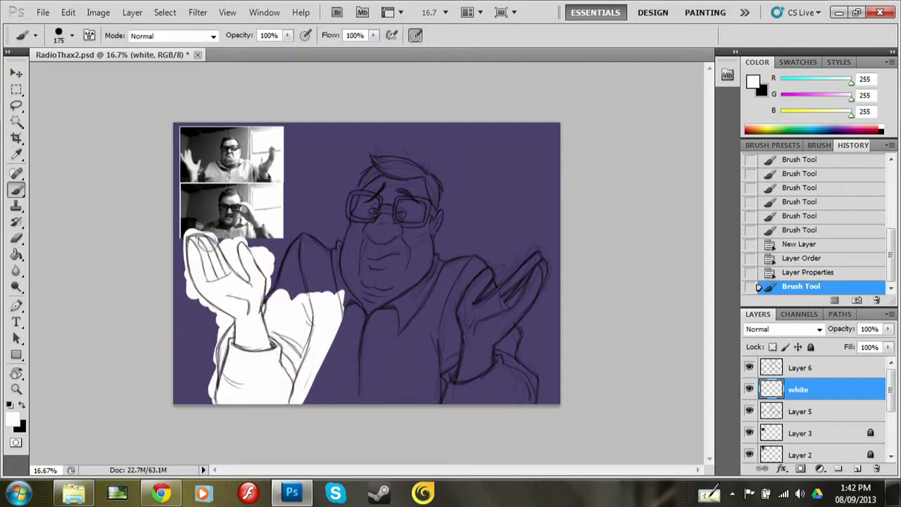
{"action": "left_click_drag", "start_coordinate": [281, 303], "coordinate": [316, 239]}
{"action": "mouse_move", "coordinate": [316, 282]}
{"action": "left_mouse_down"}
{"action": "mouse_move", "coordinate": [352, 211]}
{"action": "mouse_move", "coordinate": [401, 162]}
{"action": "mouse_move", "coordinate": [422, 232]}
{"action": "mouse_move", "coordinate": [352, 296]}
{"action": "mouse_move", "coordinate": [394, 380]}
{"action": "left_mouse_up"}
{"action": "mouse_move", "coordinate": [394, 338]}
{"action": "left_mouse_down"}
{"action": "mouse_move", "coordinate": [496, 348]}
{"action": "mouse_move", "coordinate": [535, 394]}
{"action": "mouse_move", "coordinate": [542, 267]}
{"action": "mouse_move", "coordinate": [422, 295]}
{"action": "left_mouse_up"}
Step: Erase excess white past the bottom-right edge and around the right hand
{"action": "left_click_drag", "start_coordinate": [547, 380], "coordinate": [546, 405]}
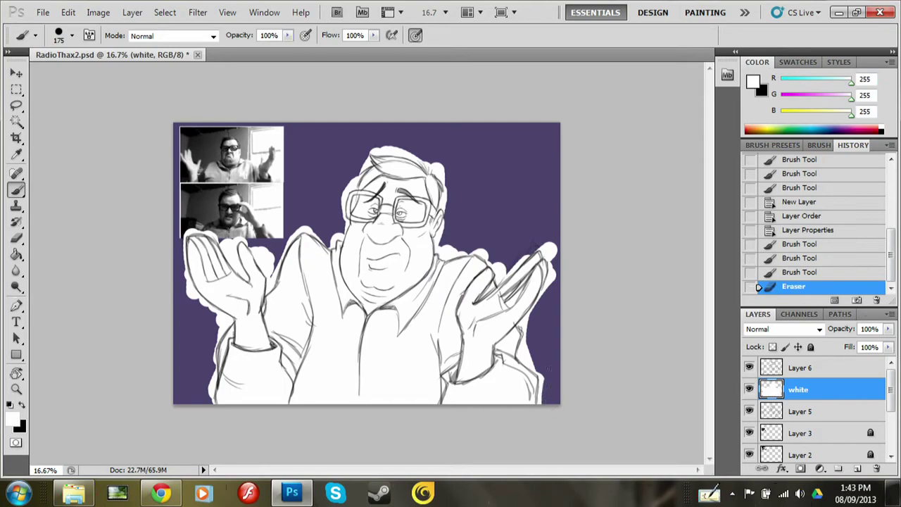
{"action": "key", "text": "ctrl+plus"}
{"action": "left_click_drag", "start_coordinate": [422, 317], "coordinate": [316, 176]}
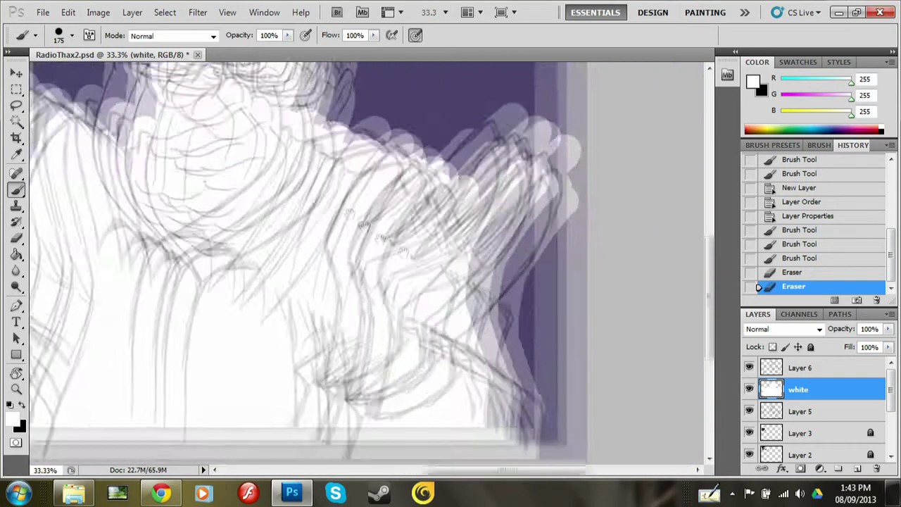
{"action": "mouse_move", "coordinate": [412, 254]}
{"action": "left_mouse_down"}
{"action": "mouse_move", "coordinate": [422, 303]}
{"action": "mouse_move", "coordinate": [456, 326]}
{"action": "left_mouse_up"}
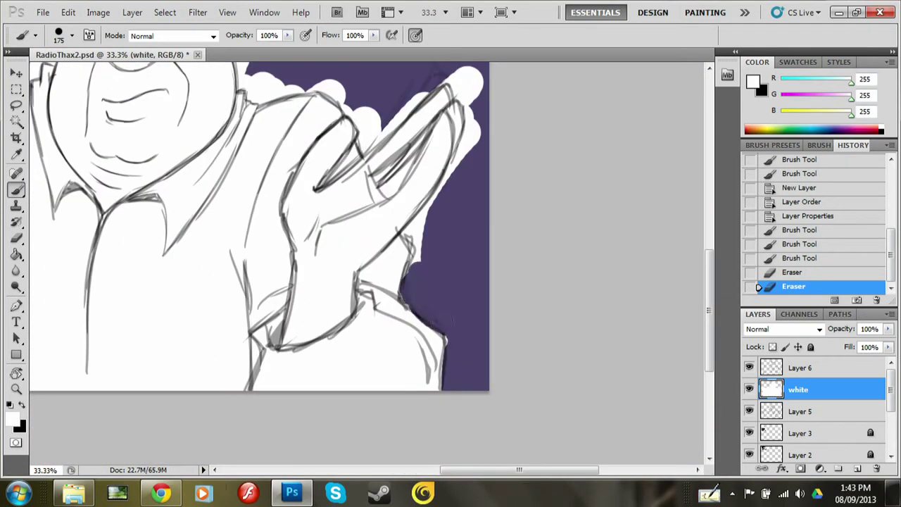
{"action": "left_click", "coordinate": [17, 189]}
{"action": "mouse_move", "coordinate": [407, 307]}
{"action": "left_mouse_down"}
{"action": "mouse_move", "coordinate": [416, 218]}
{"action": "mouse_move", "coordinate": [473, 85]}
{"action": "mouse_move", "coordinate": [450, 70]}
{"action": "mouse_move", "coordinate": [459, 112]}
{"action": "left_mouse_up"}
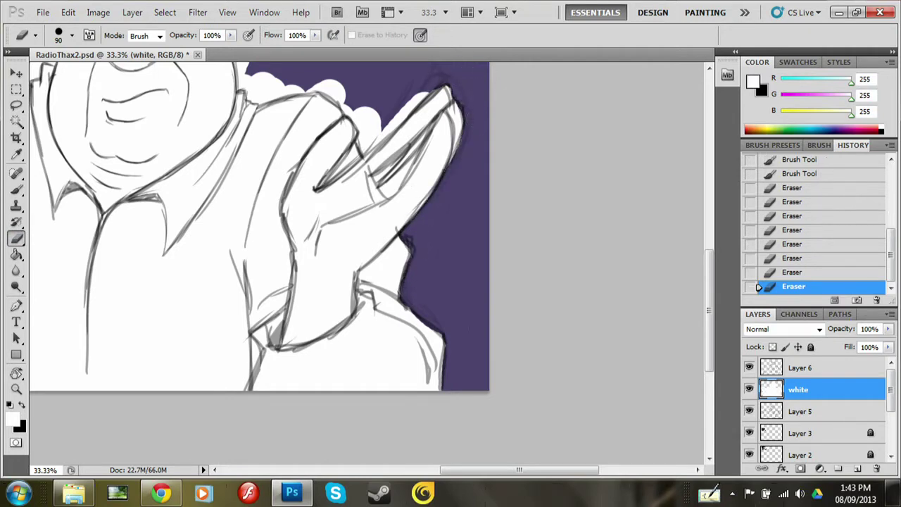
{"action": "left_click_drag", "start_coordinate": [442, 344], "coordinate": [442, 387]}
{"action": "scroll", "coordinate": [352, 247], "scroll_direction": "up", "scroll_amount": 4}
Step: Erase white slivers and blobs along the hand edge, beside the ear and near the shoulder
{"action": "mouse_move", "coordinate": [422, 211]}
{"action": "left_mouse_down"}
{"action": "mouse_move", "coordinate": [405, 253]}
{"action": "mouse_move", "coordinate": [443, 214]}
{"action": "left_mouse_up"}
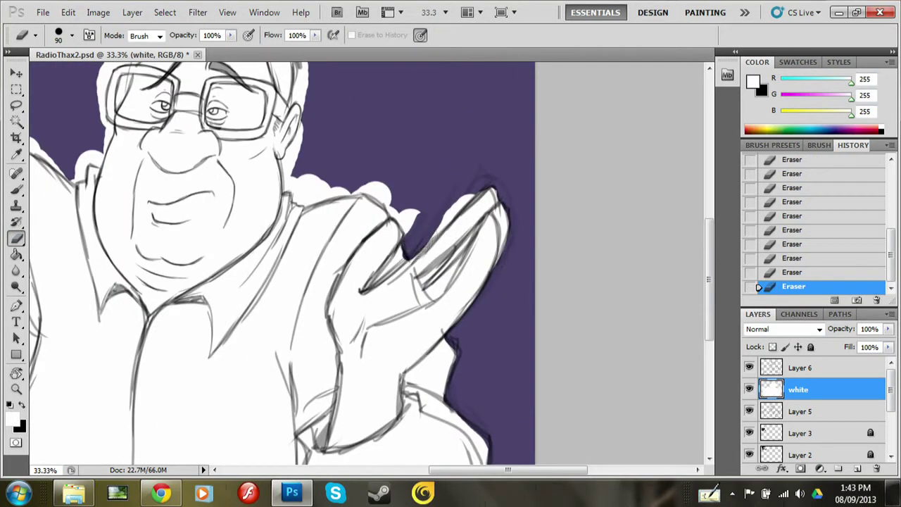
{"action": "left_click_drag", "start_coordinate": [415, 257], "coordinate": [473, 196]}
{"action": "left_click_drag", "start_coordinate": [412, 211], "coordinate": [405, 228]}
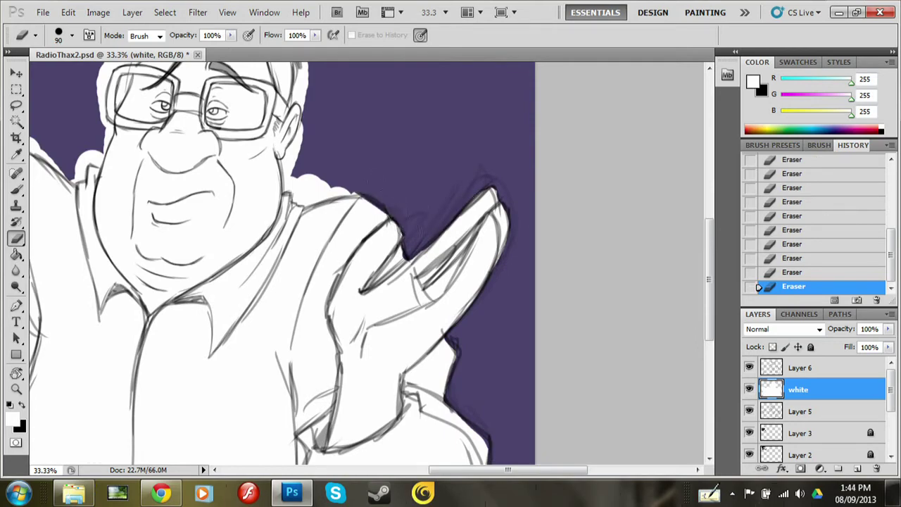
{"action": "left_click_drag", "start_coordinate": [294, 162], "coordinate": [288, 190]}
{"action": "left_click_drag", "start_coordinate": [292, 113], "coordinate": [280, 169]}
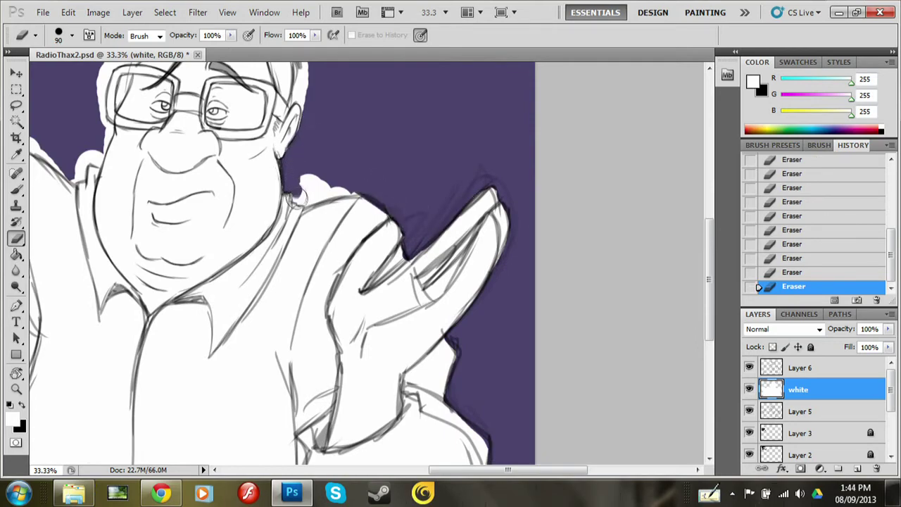
{"action": "left_click_drag", "start_coordinate": [292, 200], "coordinate": [359, 197]}
{"action": "scroll", "coordinate": [366, 246], "scroll_direction": "up", "scroll_amount": 3}
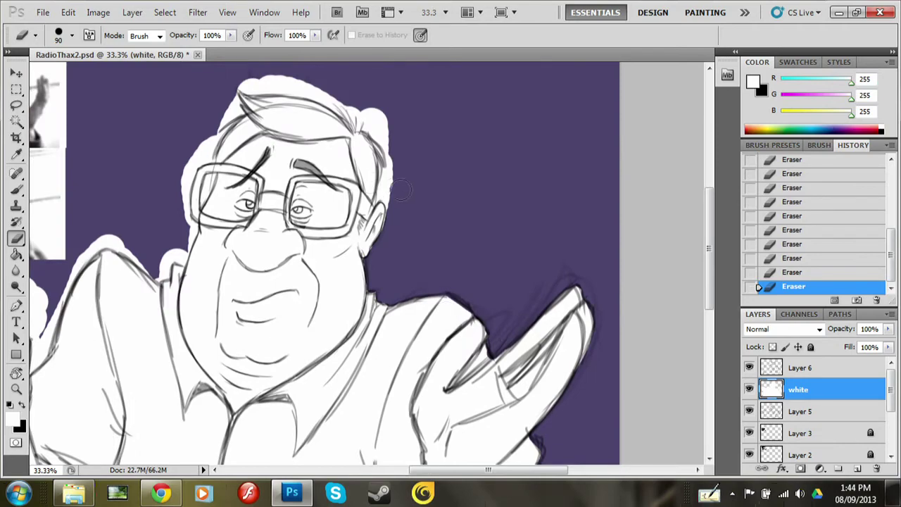
Step: Move the white layer below Layer 5 and erase white around the hair curl and figure edge
{"action": "key", "text": "ctrl+bracketleft"}
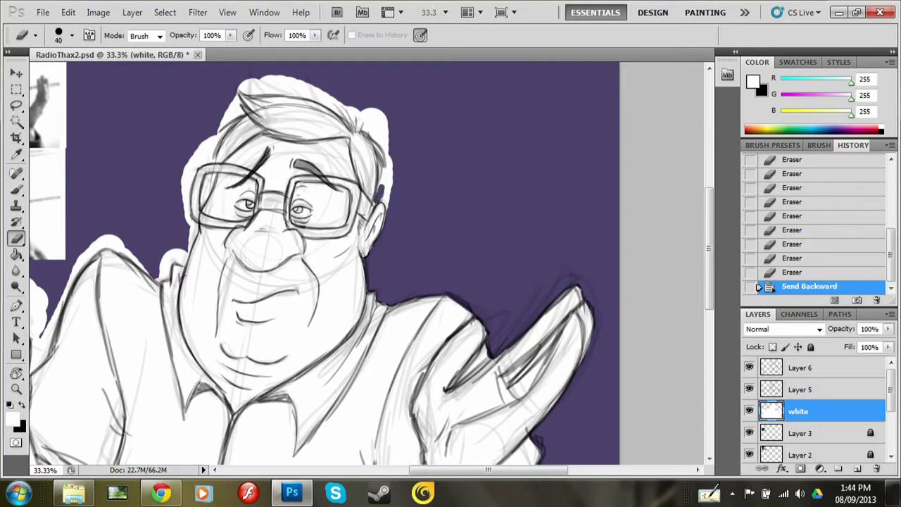
{"action": "left_click_drag", "start_coordinate": [377, 118], "coordinate": [380, 162]}
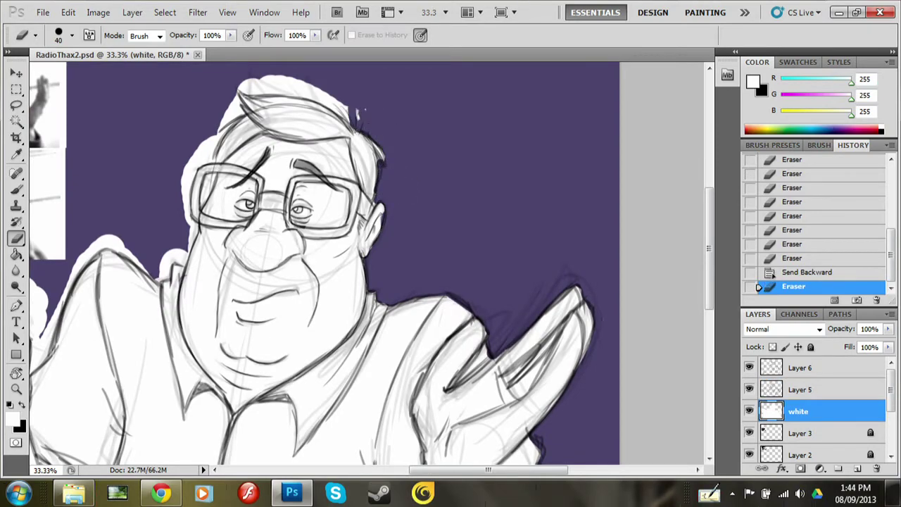
{"action": "key", "text": "r"}
{"action": "left_click_drag", "start_coordinate": [352, 211], "coordinate": [457, 140]}
{"action": "key", "text": "e"}
{"action": "mouse_move", "coordinate": [366, 242]}
{"action": "left_mouse_down"}
{"action": "mouse_move", "coordinate": [380, 282]}
{"action": "mouse_move", "coordinate": [357, 197]}
{"action": "left_mouse_up"}
{"action": "key", "text": "e"}
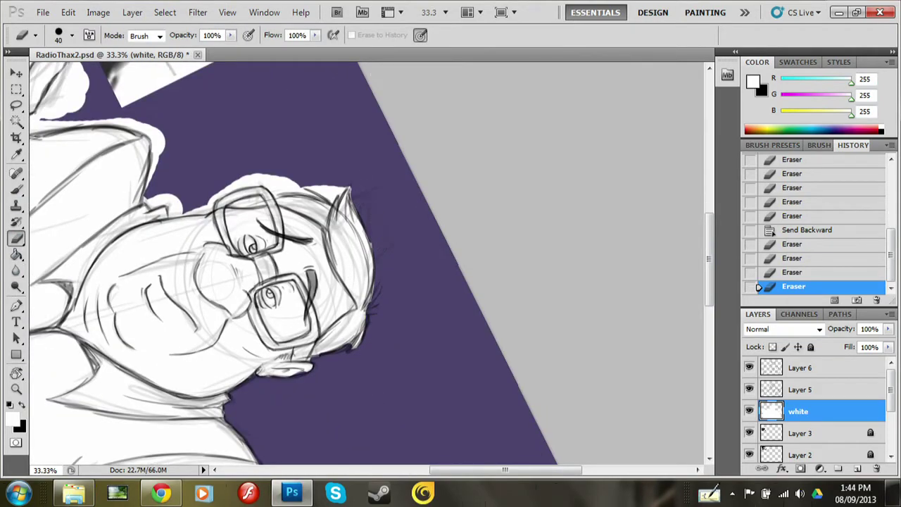
{"action": "left_click", "coordinate": [380, 246]}
Step: Rotate the canvas view and erase small white marks beside the hand
{"action": "left_click", "coordinate": [344, 192]}
{"action": "key", "text": "r"}
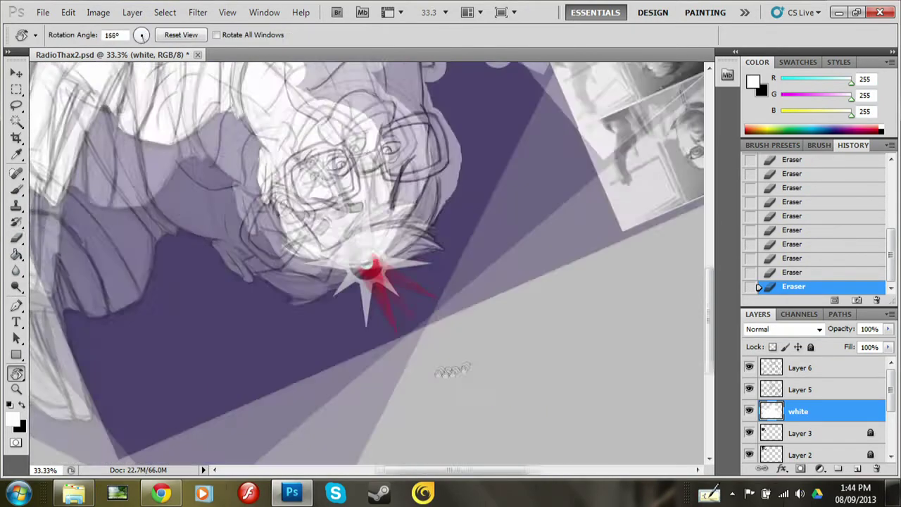
{"action": "left_click_drag", "start_coordinate": [380, 267], "coordinate": [450, 366]}
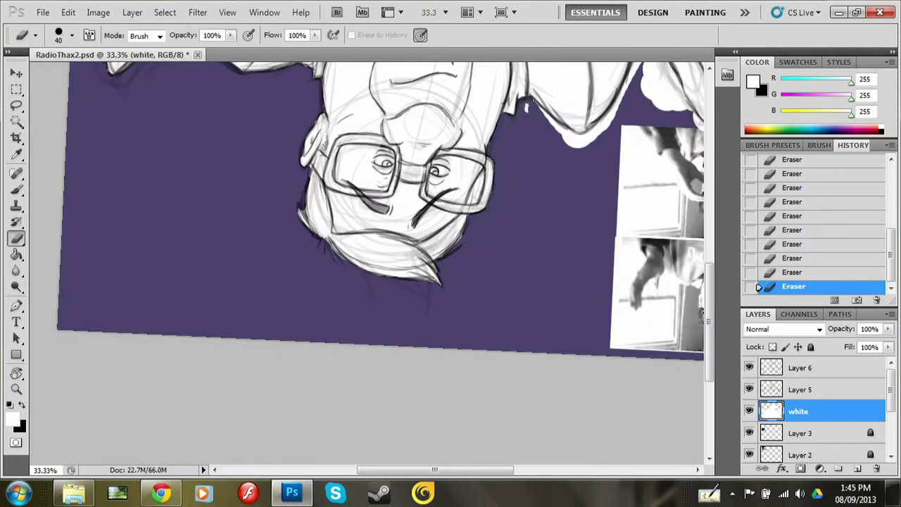
{"action": "scroll", "coordinate": [380, 246], "scroll_direction": "up", "scroll_amount": 3}
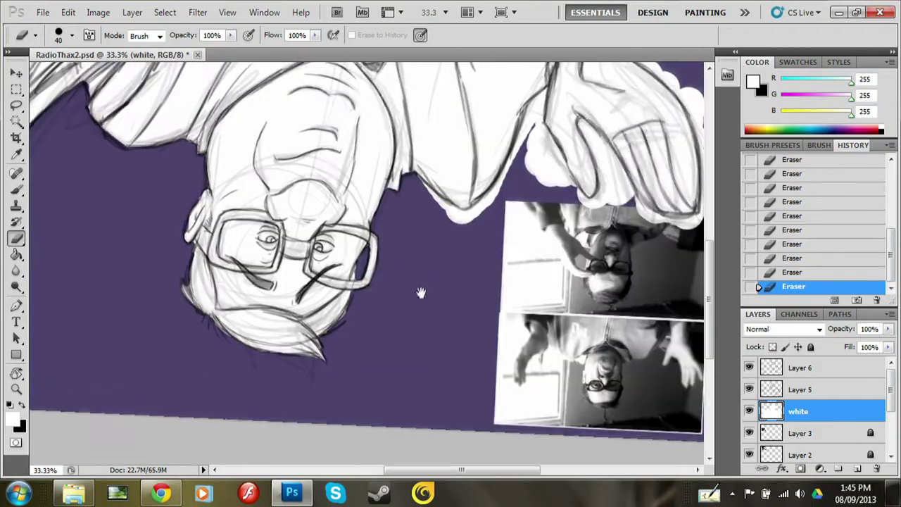
{"action": "key", "text": "r"}
{"action": "left_click_drag", "start_coordinate": [380, 267], "coordinate": [282, 204]}
{"action": "key", "text": "r"}
{"action": "mouse_move", "coordinate": [320, 151]}
{"action": "left_mouse_down"}
{"action": "mouse_move", "coordinate": [281, 281]}
{"action": "mouse_move", "coordinate": [211, 211]}
{"action": "left_mouse_up"}
{"action": "mouse_move", "coordinate": [281, 281]}
{"action": "left_mouse_down"}
{"action": "mouse_move", "coordinate": [287, 324]}
{"action": "mouse_move", "coordinate": [285, 186]}
{"action": "left_mouse_up"}
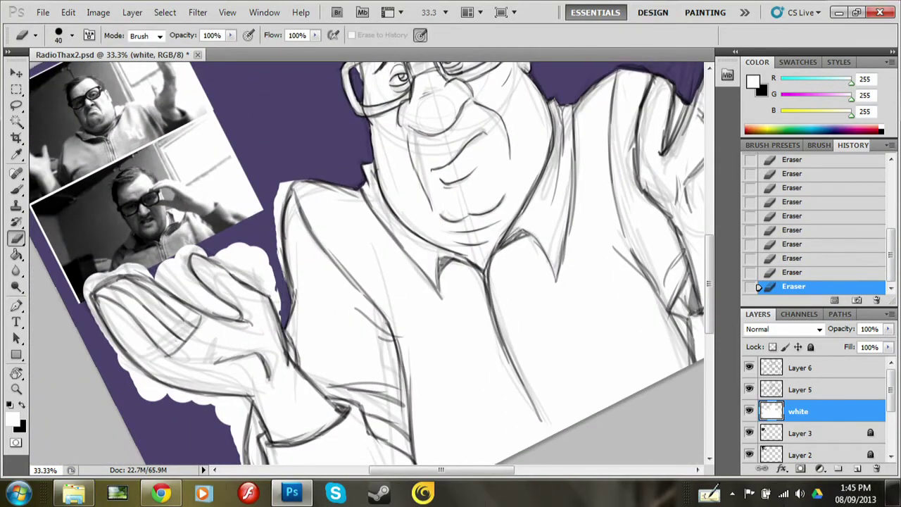
{"action": "left_click_drag", "start_coordinate": [268, 291], "coordinate": [225, 253]}
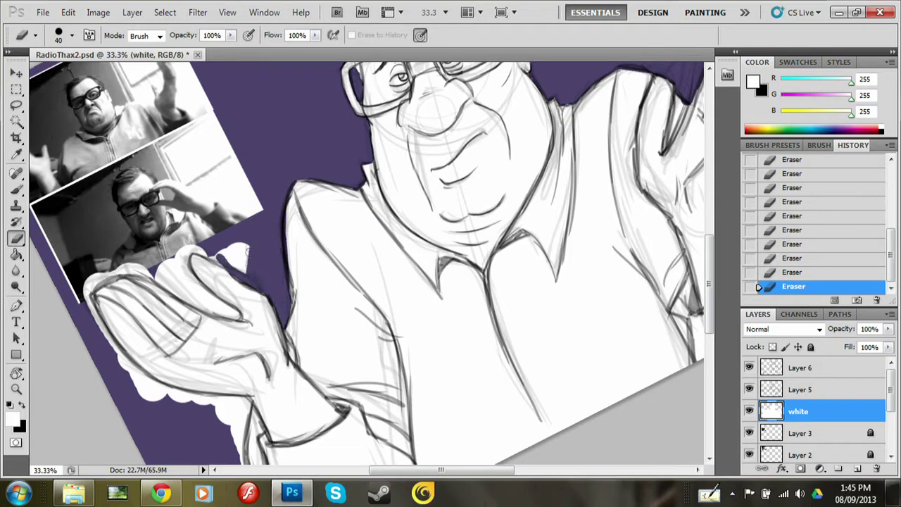
Step: Erase the white between the fingers and along the hand and sleeve edges
{"action": "key", "text": "r"}
{"action": "left_click_drag", "start_coordinate": [352, 211], "coordinate": [450, 126]}
{"action": "scroll", "coordinate": [450, 127], "scroll_direction": "up", "scroll_amount": 3}
{"action": "left_click_drag", "start_coordinate": [277, 243], "coordinate": [310, 173]}
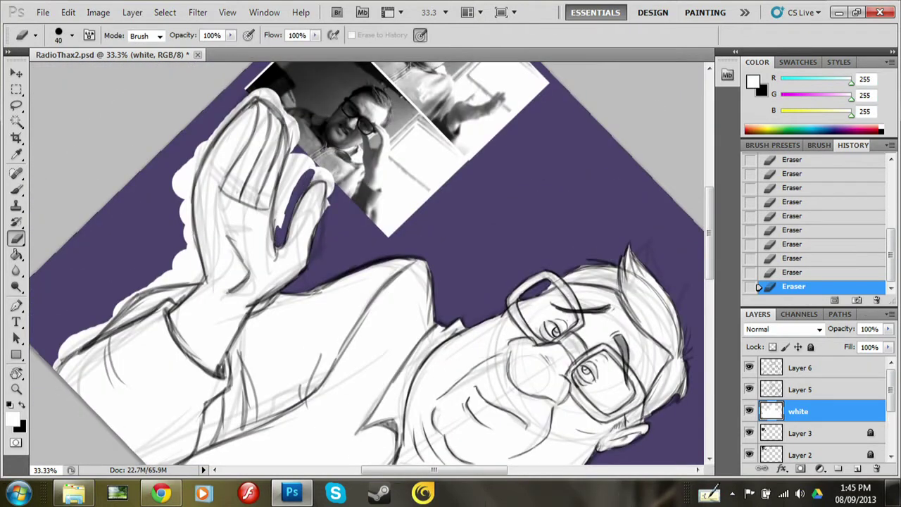
{"action": "mouse_move", "coordinate": [282, 225]}
{"action": "left_mouse_down"}
{"action": "mouse_move", "coordinate": [292, 127]}
{"action": "mouse_move", "coordinate": [264, 98]}
{"action": "left_mouse_up"}
{"action": "mouse_move", "coordinate": [192, 278]}
{"action": "left_mouse_down"}
{"action": "mouse_move", "coordinate": [182, 173]}
{"action": "mouse_move", "coordinate": [225, 112]}
{"action": "left_mouse_up"}
{"action": "key", "text": "r"}
{"action": "left_click_drag", "start_coordinate": [457, 225], "coordinate": [208, 278]}
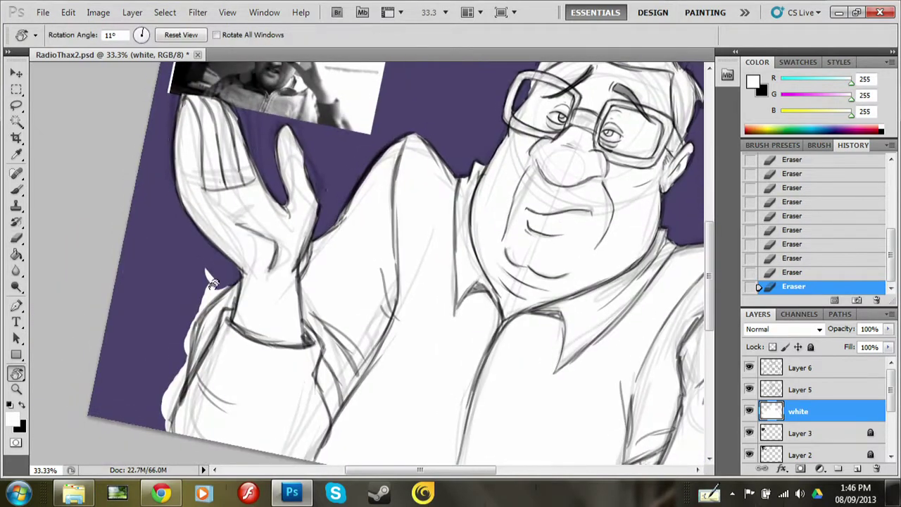
{"action": "left_click_drag", "start_coordinate": [179, 330], "coordinate": [169, 425]}
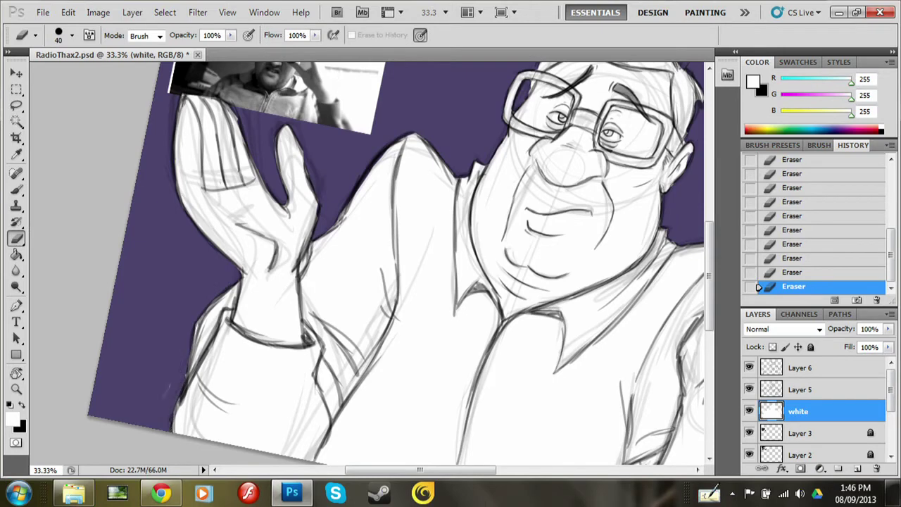
{"action": "key", "text": "ctrl+0"}
Step: Reset the view rotation and select the white layer and Layer 6 along with Layer 5
{"action": "key", "text": "r"}
{"action": "left_click", "coordinate": [181, 35]}
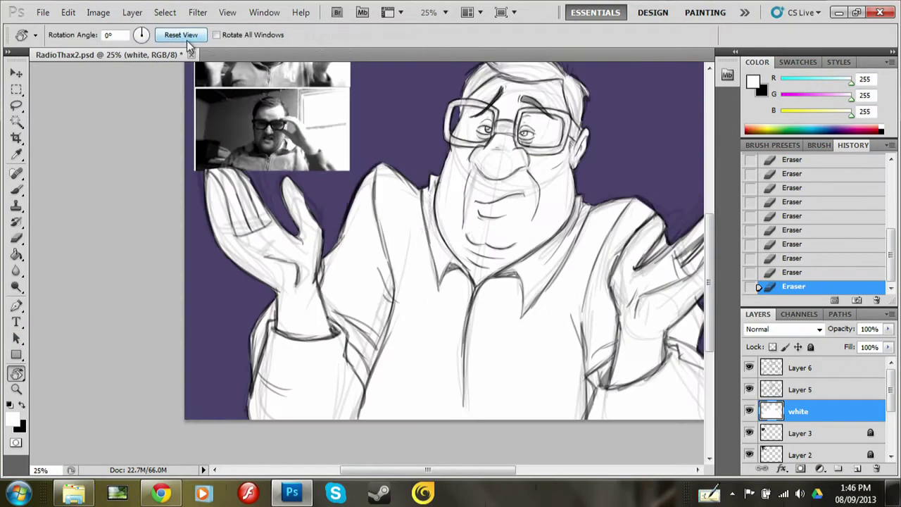
{"action": "key", "text": "ctrl+0"}
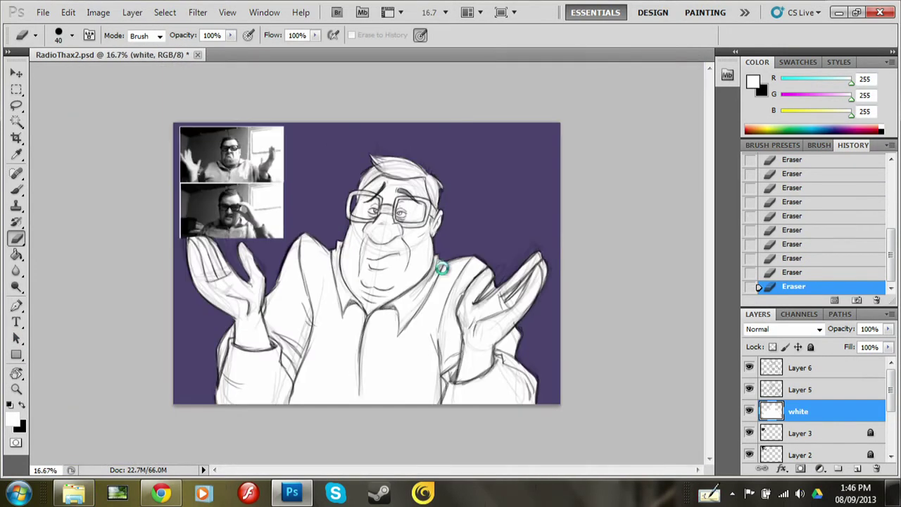
{"action": "left_click", "coordinate": [832, 389], "text": "shift"}
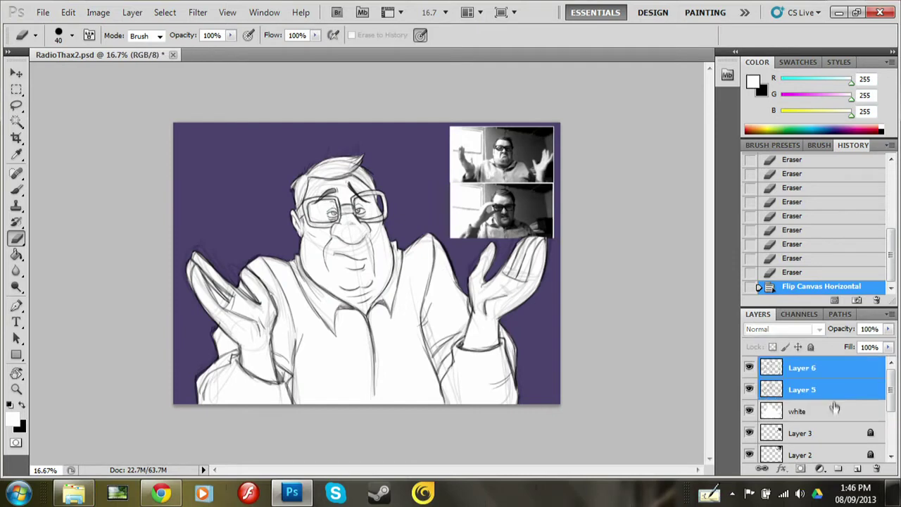
{"action": "left_click", "coordinate": [67, 12]}
{"action": "left_click", "coordinate": [303, 274]}
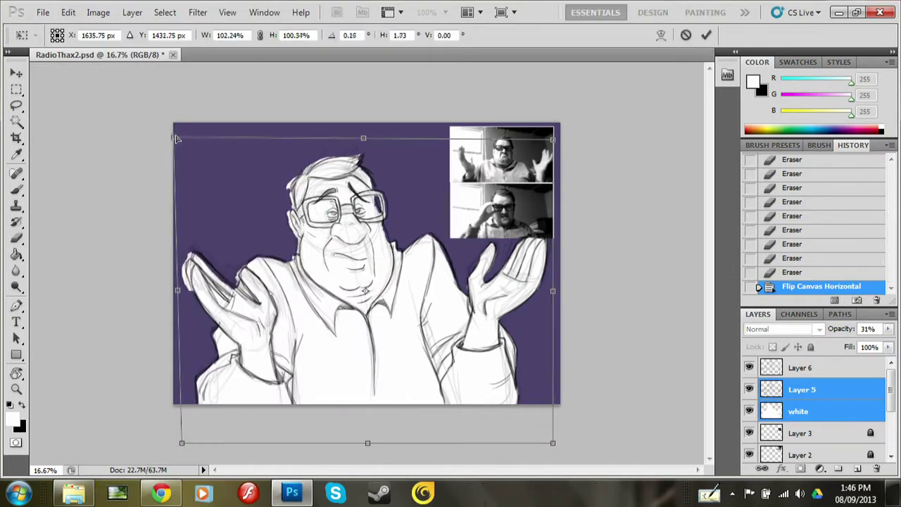
{"action": "key", "text": "Escape"}
{"action": "left_click", "coordinate": [832, 368], "text": "shift"}
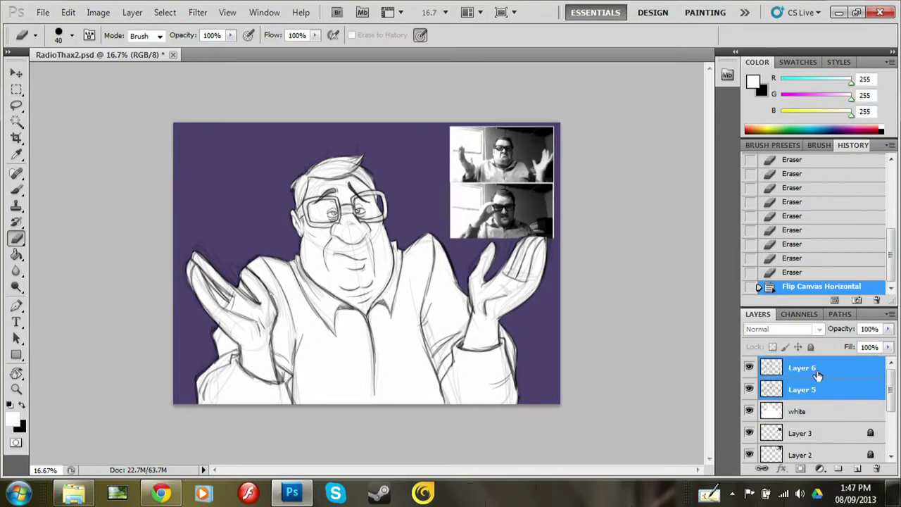
Step: Scale the three selected layers up slightly from their top corners
{"action": "left_click", "coordinate": [68, 11]}
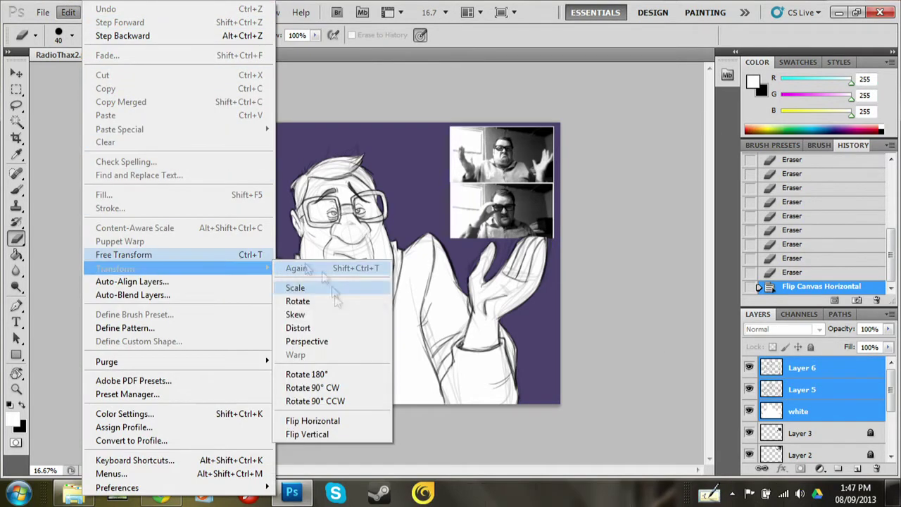
{"action": "left_click", "coordinate": [124, 254]}
{"action": "left_click_drag", "start_coordinate": [174, 132], "coordinate": [176, 137]}
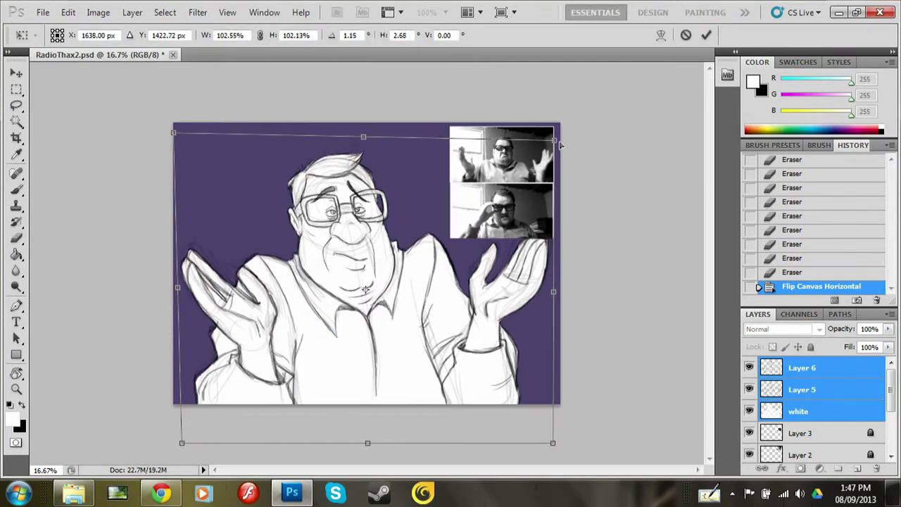
{"action": "left_click_drag", "start_coordinate": [553, 138], "coordinate": [565, 139]}
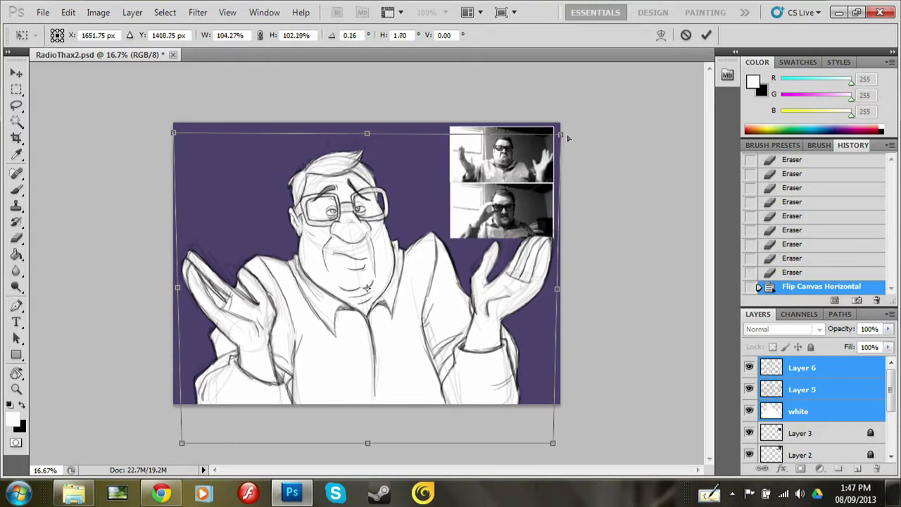
{"action": "key", "text": "Return"}
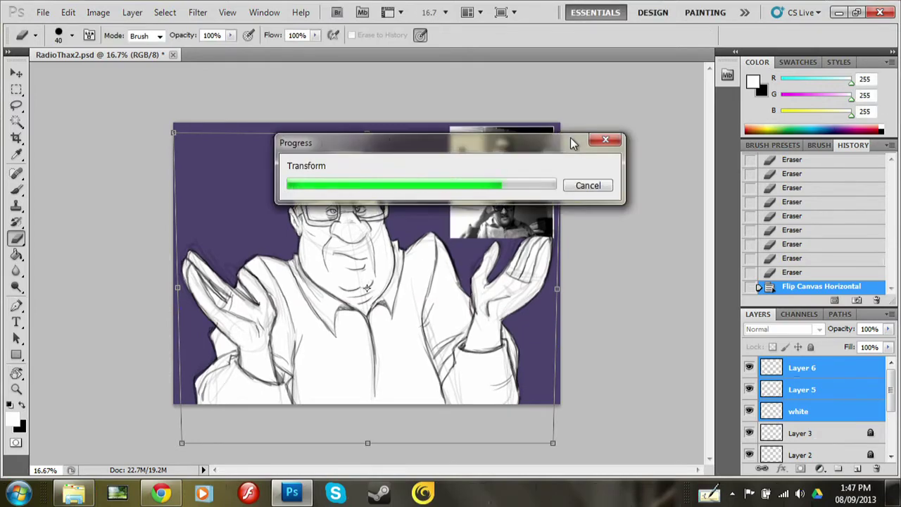
Step: Flip the canvas horizontally back and add two new empty layers
{"action": "key", "text": "ctrl+f"}
{"action": "key", "text": "ctrl+plus"}
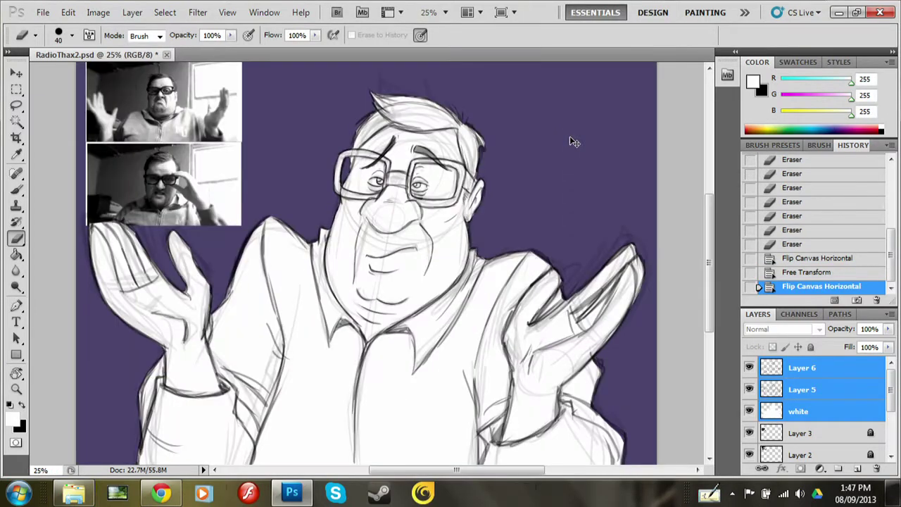
{"action": "key", "text": "ctrl+minus"}
Step: Create Layer 8 below Layer 6 and set a black brush at lowered opacity
{"action": "left_click", "coordinate": [857, 468]}
{"action": "key", "text": "ctrl+shift+alt+n"}
{"action": "left_click_drag", "start_coordinate": [813, 368], "coordinate": [802, 401]}
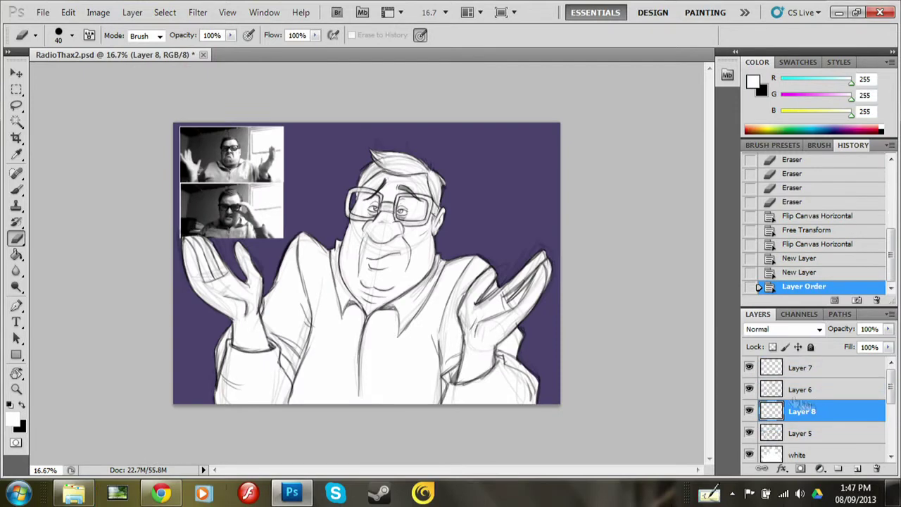
{"action": "key", "text": "x"}
{"action": "key", "text": "b"}
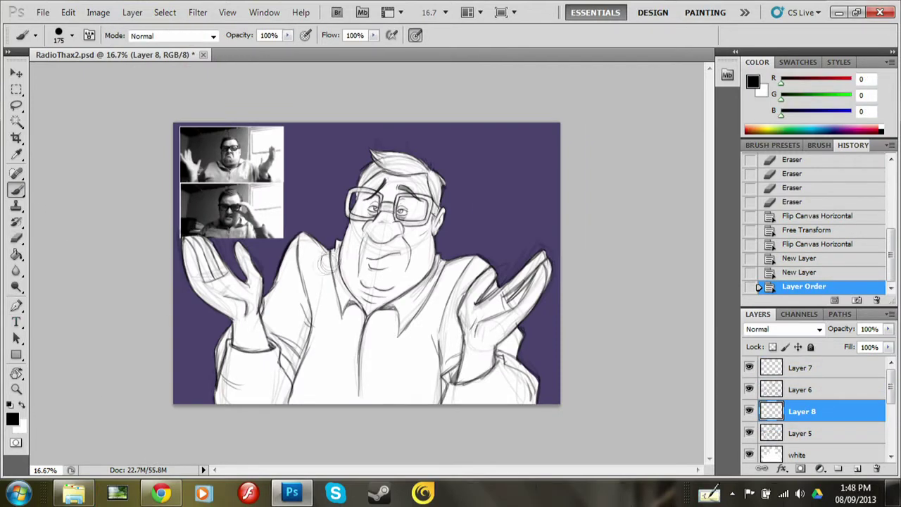
{"action": "left_click", "coordinate": [288, 35]}
{"action": "left_click_drag", "start_coordinate": [288, 55], "coordinate": [266, 56]}
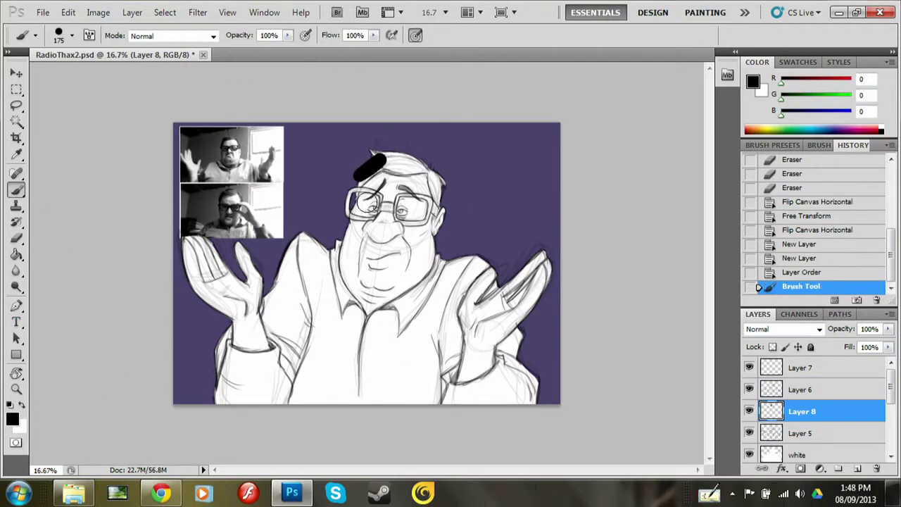
Step: Set Layer 8 to Multiply blending and choose a near-black foreground colour
{"action": "key", "text": "ctrl+plus"}
{"action": "left_click", "coordinate": [783, 328]}
{"action": "left_click", "coordinate": [758, 51]}
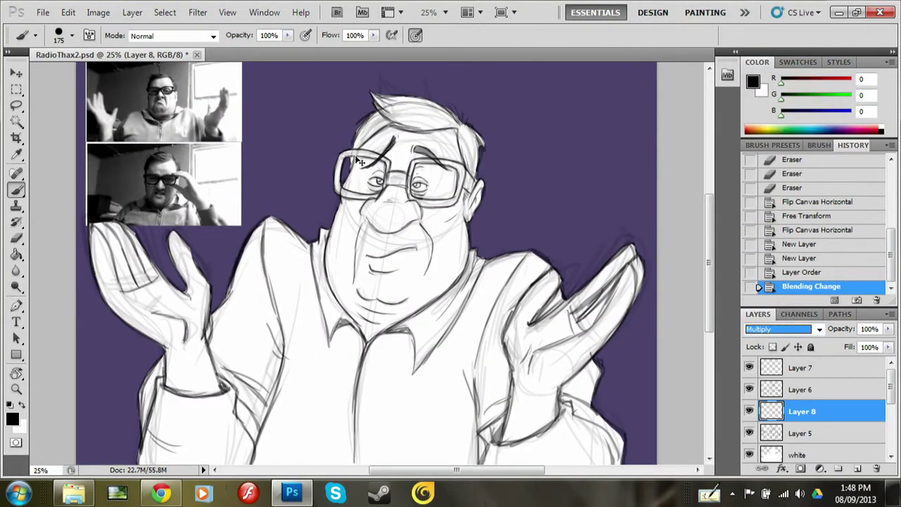
{"action": "key", "text": "ctrl+plus"}
{"action": "left_click", "coordinate": [14, 421]}
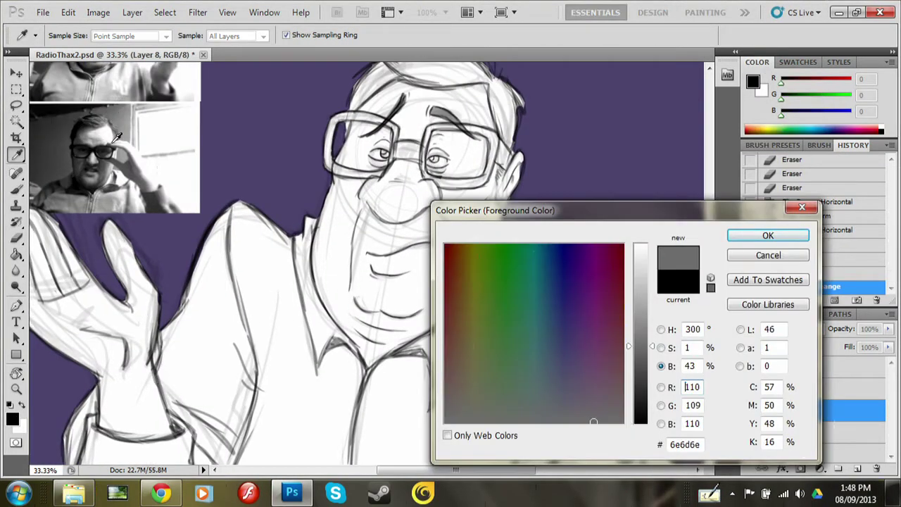
{"action": "left_click", "coordinate": [450, 416]}
{"action": "left_click", "coordinate": [768, 235]}
Step: Shrink the brush, lock Layer 8's transparent pixels and add a black mask
{"action": "key", "text": "bracketleft"}
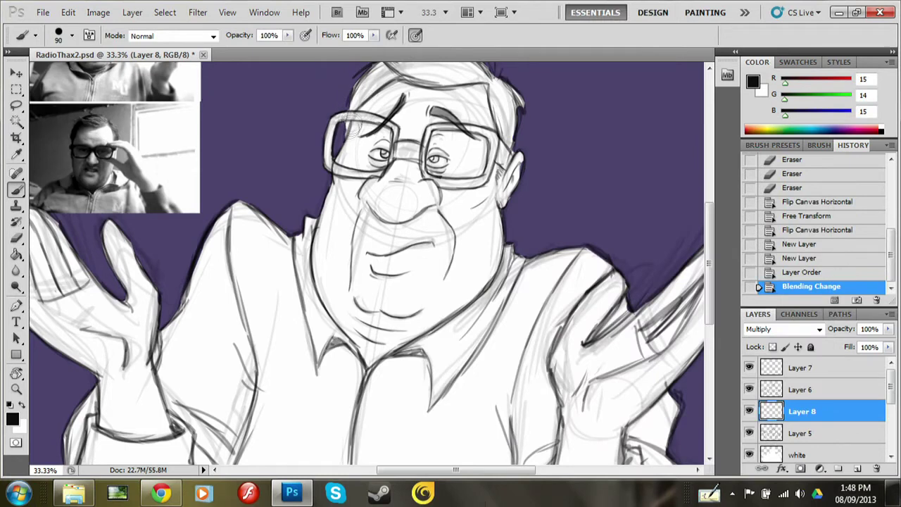
{"action": "left_click", "coordinate": [350, 127]}
{"action": "key", "text": "ctrl+z"}
{"action": "scroll", "coordinate": [833, 384], "scroll_direction": "down", "scroll_amount": 1}
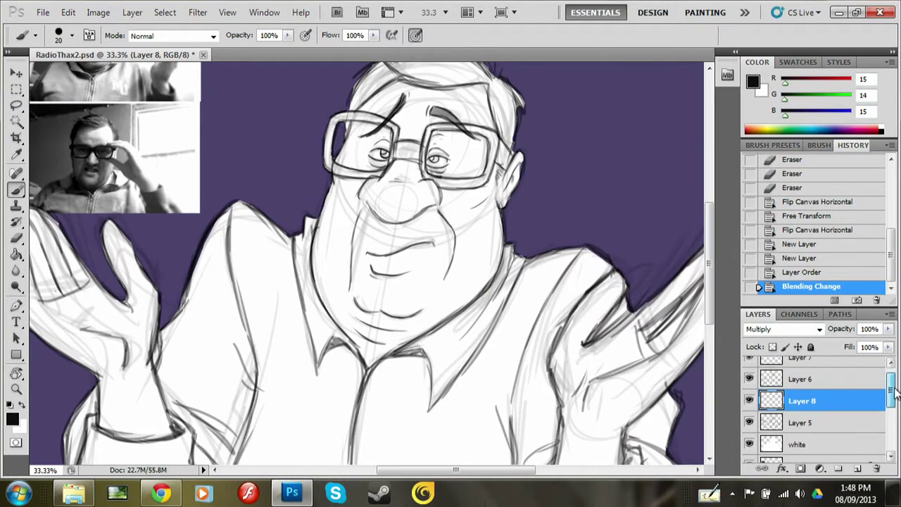
{"action": "scroll", "coordinate": [838, 401], "scroll_direction": "up", "scroll_amount": 1}
{"action": "key", "text": "slash"}
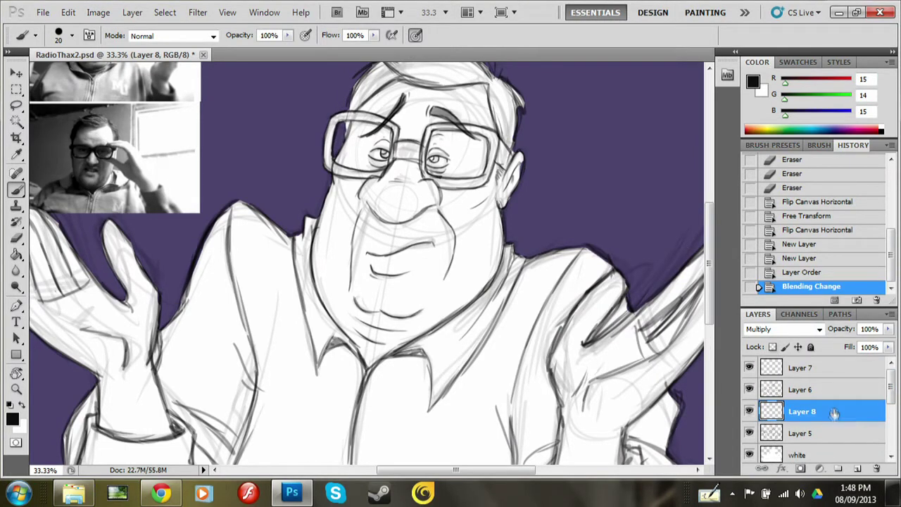
{"action": "left_click", "coordinate": [820, 468]}
{"action": "scroll", "coordinate": [817, 401], "scroll_direction": "down", "scroll_amount": 1}
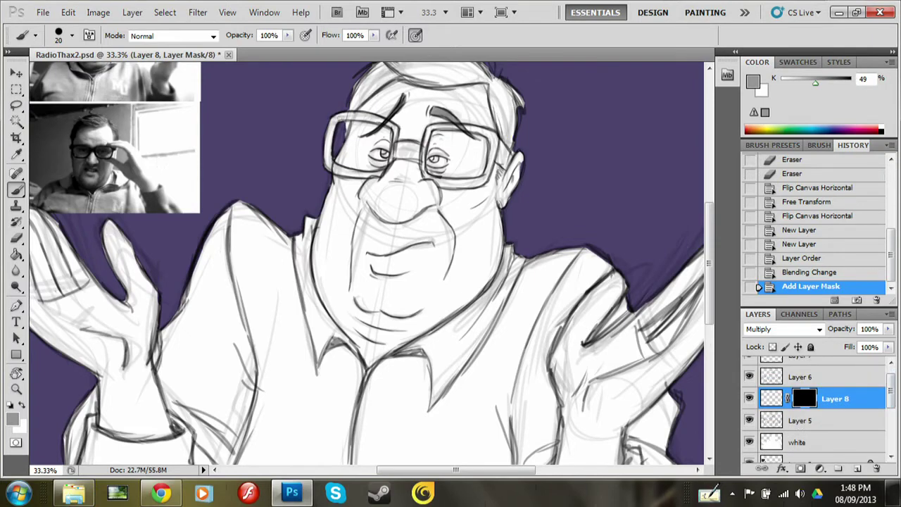
Step: Paint near-black test marks near the glasses and on top of the head
{"action": "left_click", "coordinate": [347, 129]}
{"action": "key", "text": "ctrl+2"}
{"action": "left_click", "coordinate": [346, 128]}
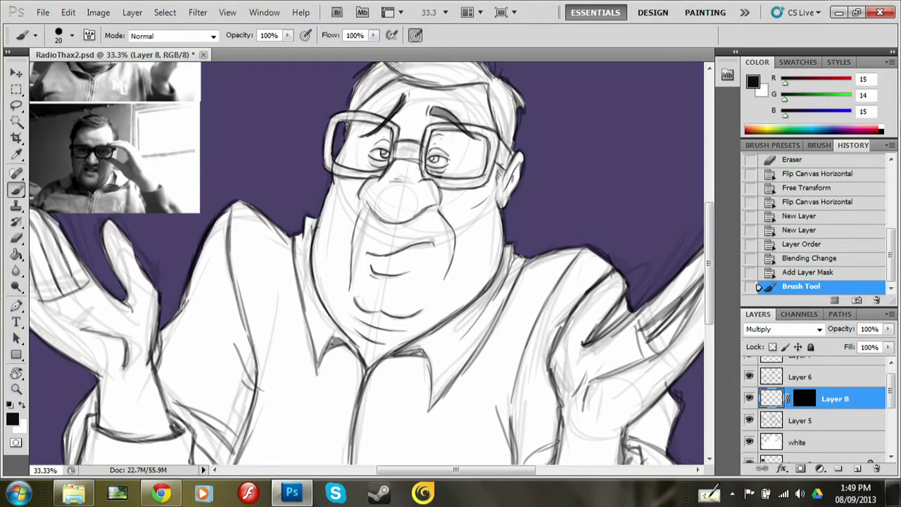
{"action": "left_click", "coordinate": [13, 421]}
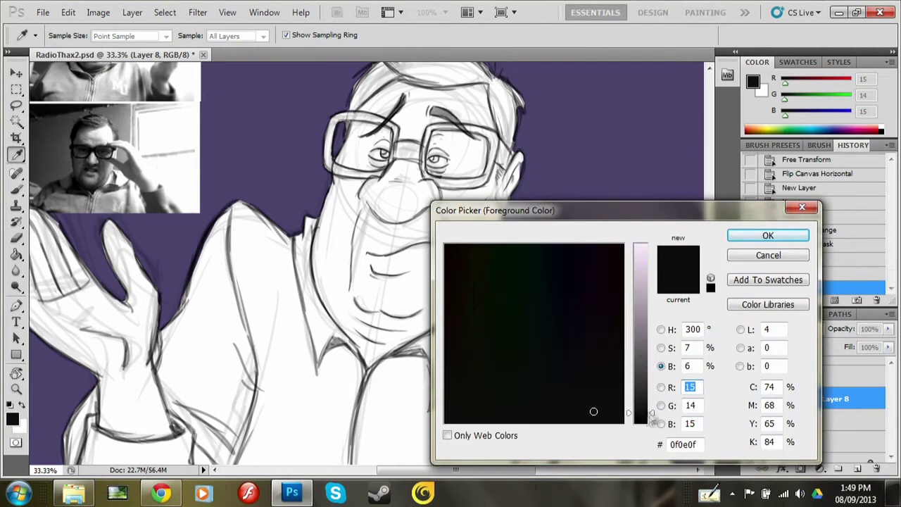
{"action": "left_click", "coordinate": [591, 394]}
{"action": "key", "text": "Return"}
{"action": "left_click", "coordinate": [355, 102]}
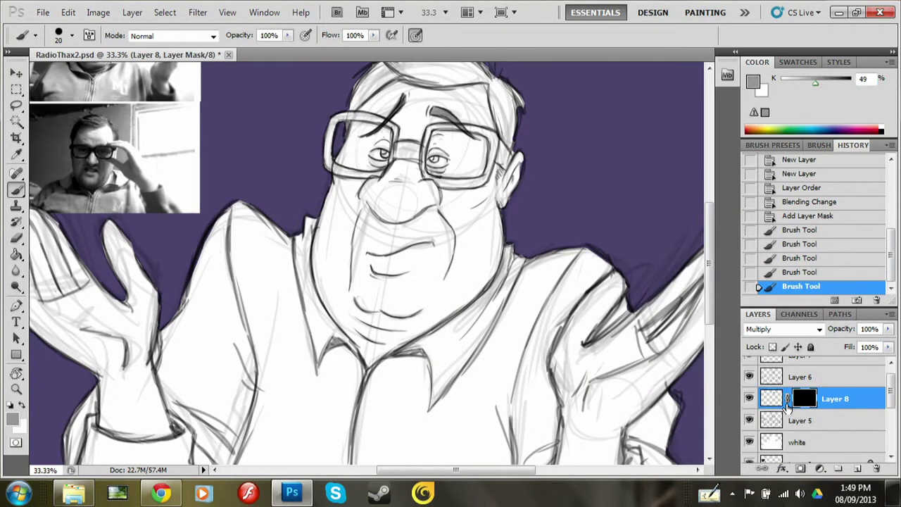
{"action": "left_click", "coordinate": [354, 100]}
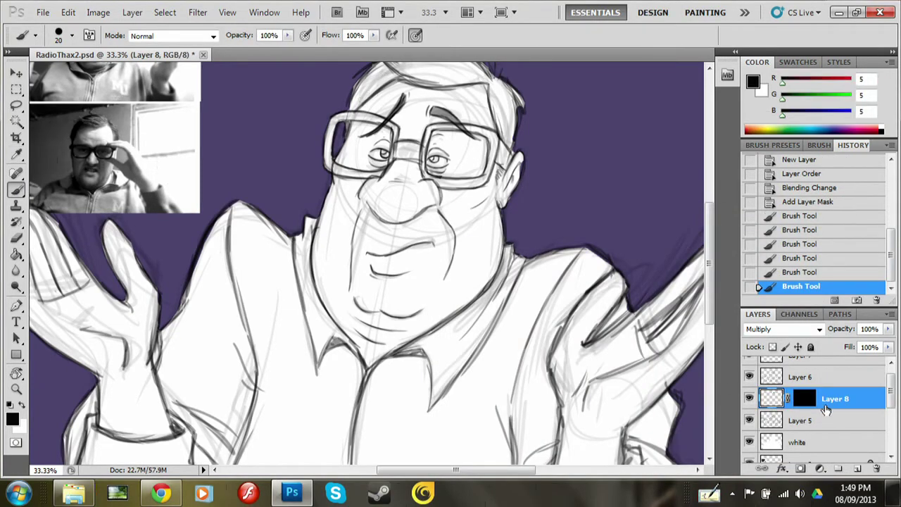
Step: Delete Layer 8's masks, then delete Layer 8 itself
{"action": "left_click_drag", "start_coordinate": [806, 400], "coordinate": [876, 468]}
{"action": "left_click", "coordinate": [511, 197]}
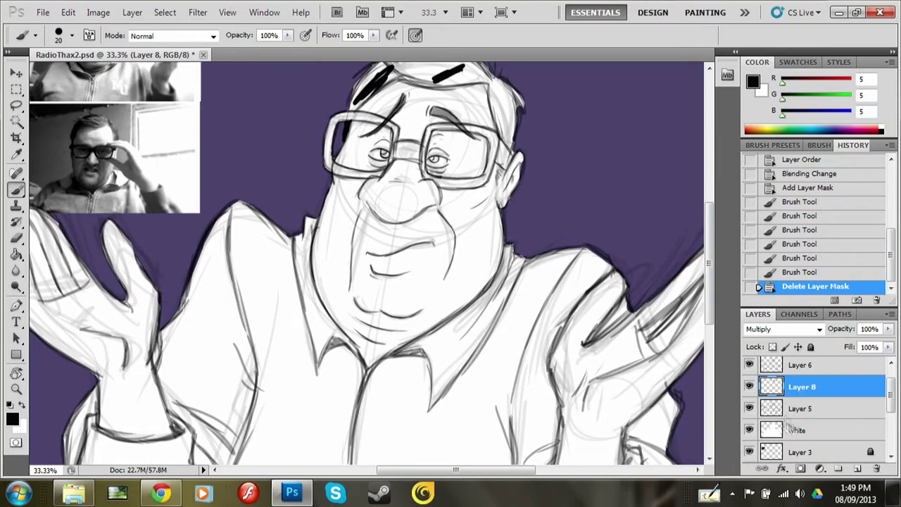
{"action": "left_click", "coordinate": [800, 468]}
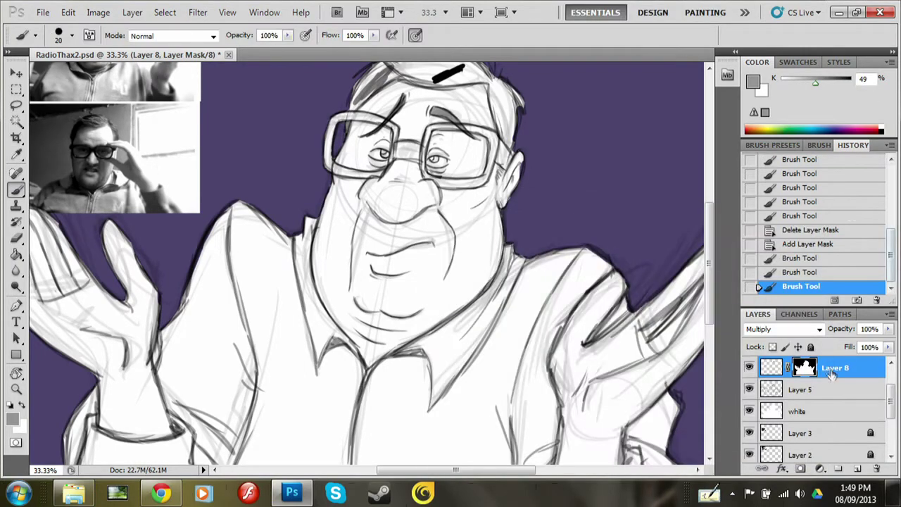
{"action": "left_click_drag", "start_coordinate": [804, 367], "coordinate": [877, 468]}
{"action": "left_click", "coordinate": [511, 195]}
{"action": "left_click_drag", "start_coordinate": [834, 368], "coordinate": [876, 468]}
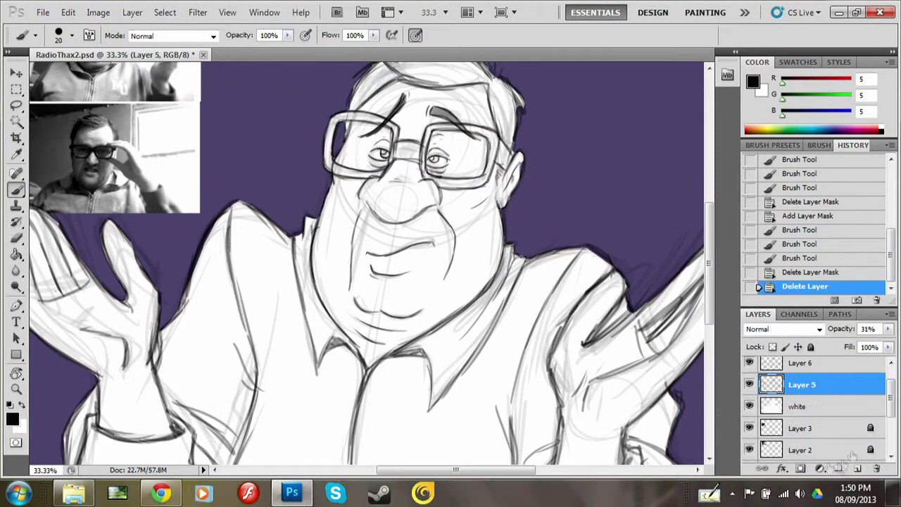
Step: Create Layer 7 below Layer 5 with a layer mask and Normal blending
{"action": "left_click", "coordinate": [857, 468]}
{"action": "left_click_drag", "start_coordinate": [817, 366], "coordinate": [817, 405]}
{"action": "left_click", "coordinate": [800, 468]}
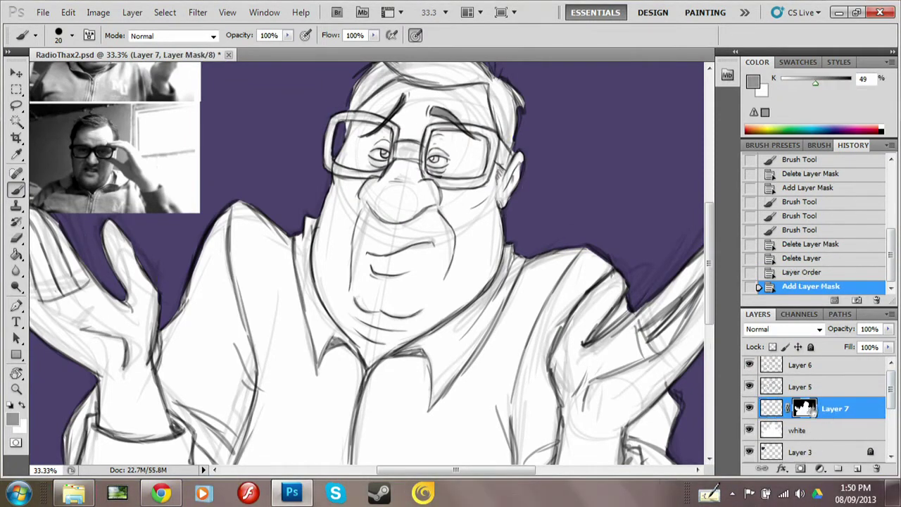
{"action": "left_click", "coordinate": [772, 408]}
{"action": "left_click", "coordinate": [781, 328]}
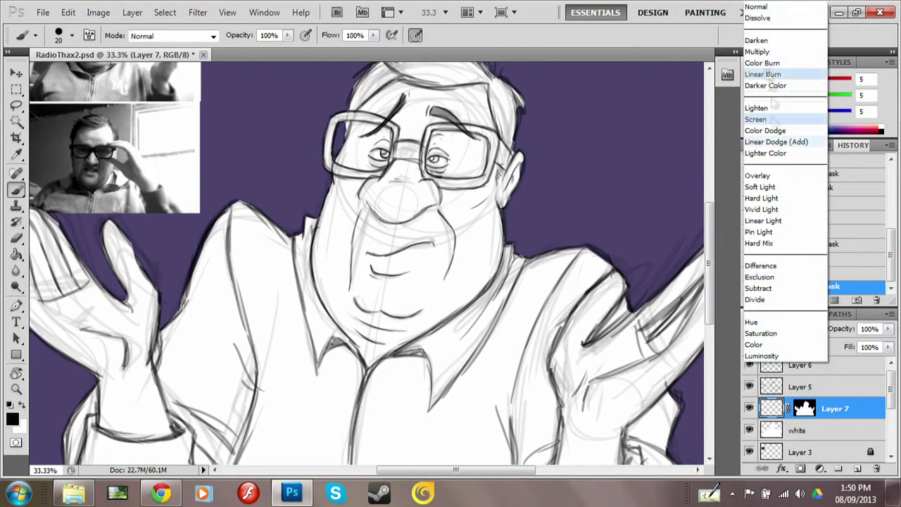
Step: Pick dark grey and brush hair onto the head's top-left
{"action": "left_click", "coordinate": [774, 102]}
{"action": "left_click", "coordinate": [12, 419]}
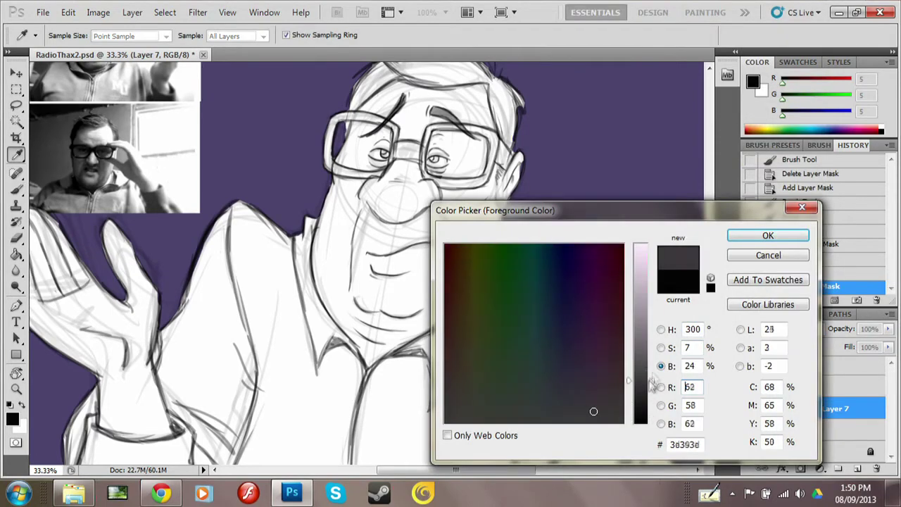
{"action": "key", "text": "Return"}
{"action": "key", "text": "b"}
{"action": "left_click", "coordinate": [347, 126]}
{"action": "left_click_drag", "start_coordinate": [356, 95], "coordinate": [401, 67]}
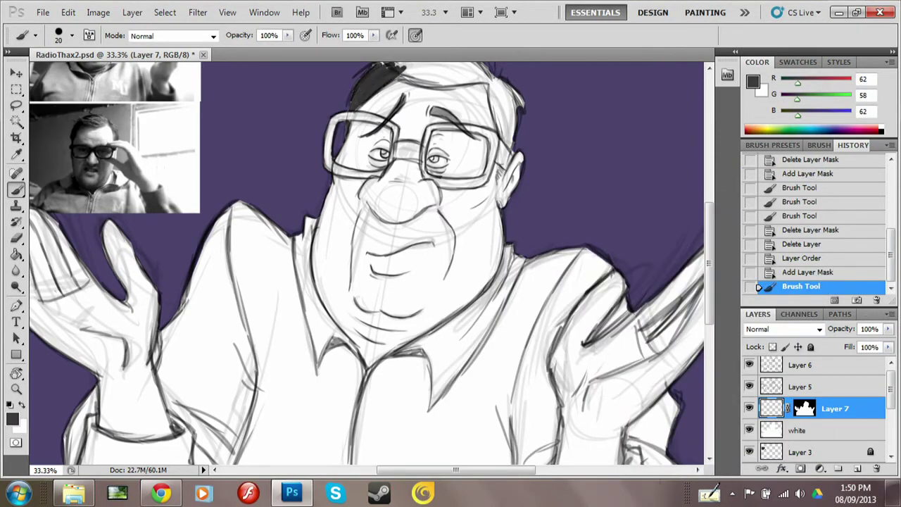
Step: Darken the hair's right side, then paint the glasses bridge in near-black
{"action": "left_click_drag", "start_coordinate": [493, 77], "coordinate": [510, 144]}
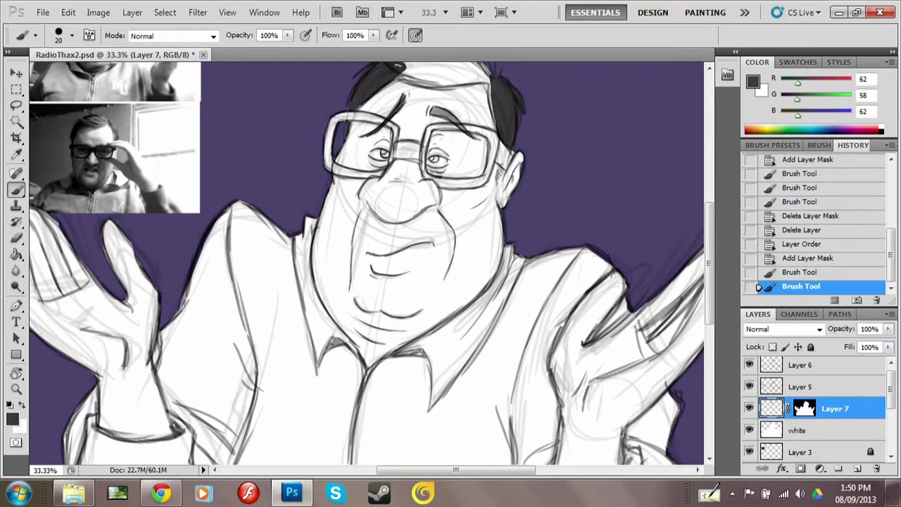
{"action": "left_click", "coordinate": [13, 418]}
{"action": "left_click", "coordinate": [492, 338]}
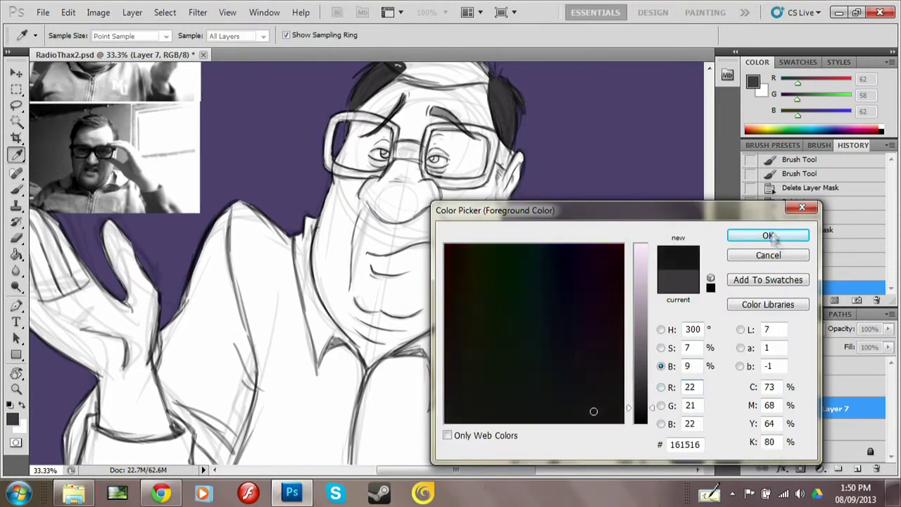
{"action": "key", "text": "Return"}
{"action": "left_click_drag", "start_coordinate": [426, 130], "coordinate": [425, 178]}
{"action": "scroll", "coordinate": [422, 211], "scroll_direction": "up", "scroll_amount": 2}
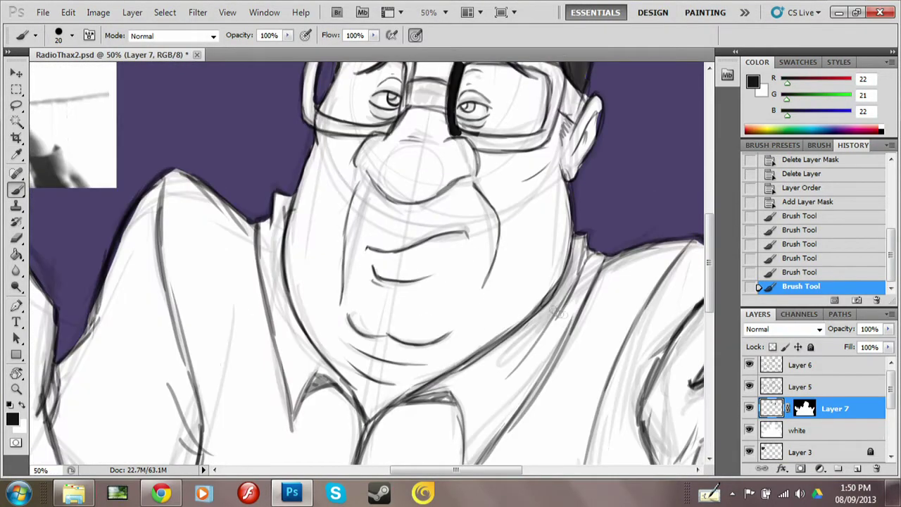
Step: Rotate the canvas view and thicken the left lens frame and its corners in black
{"action": "key", "text": "r"}
{"action": "mouse_move", "coordinate": [436, 239]}
{"action": "left_mouse_down"}
{"action": "mouse_move", "coordinate": [366, 261]}
{"action": "mouse_move", "coordinate": [518, 222]}
{"action": "left_mouse_up"}
{"action": "key", "text": "b"}
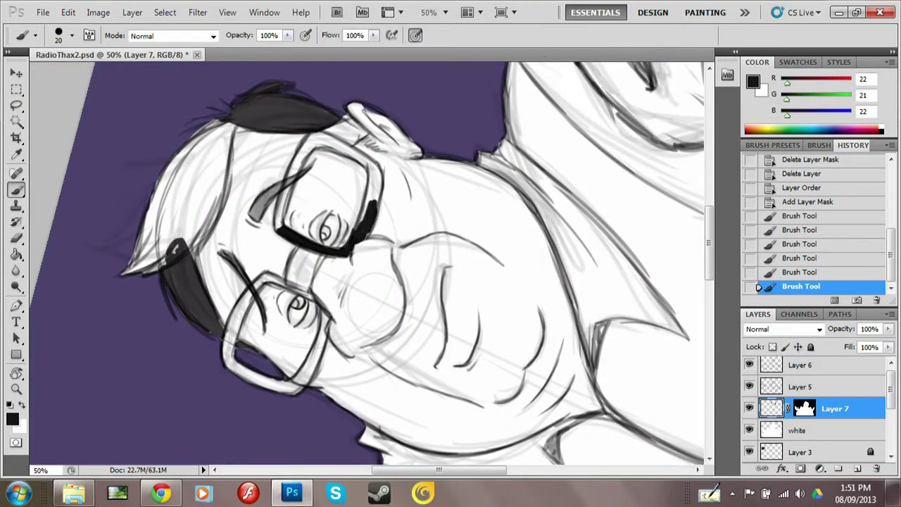
{"action": "mouse_move", "coordinate": [364, 236]}
{"action": "left_mouse_down"}
{"action": "mouse_move", "coordinate": [374, 169]}
{"action": "mouse_move", "coordinate": [280, 227]}
{"action": "left_mouse_up"}
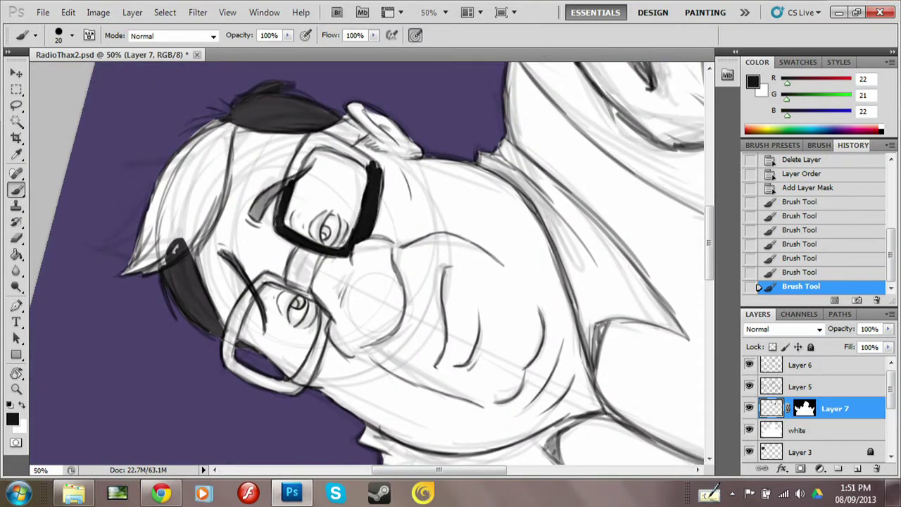
{"action": "left_click", "coordinate": [309, 151]}
{"action": "key", "text": "r"}
{"action": "left_click_drag", "start_coordinate": [366, 262], "coordinate": [212, 281]}
{"action": "key", "text": "b"}
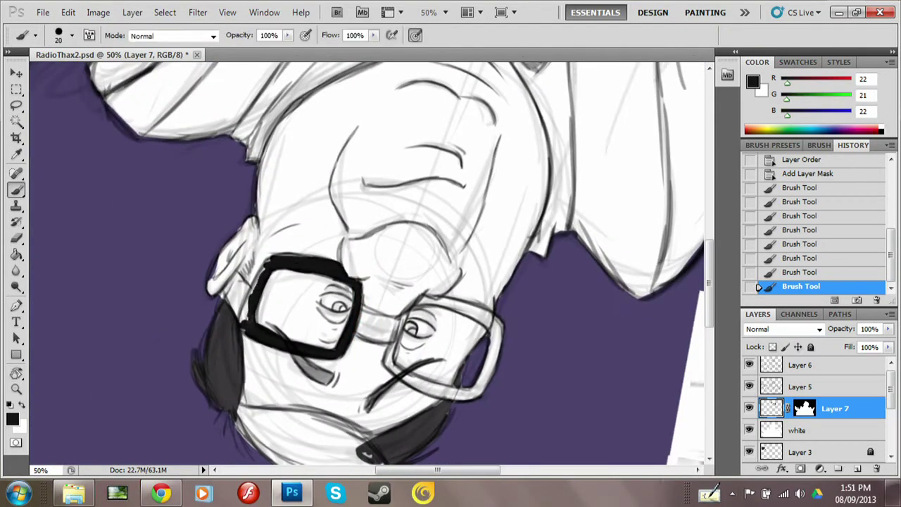
{"action": "left_click_drag", "start_coordinate": [267, 259], "coordinate": [255, 281]}
Step: Thicken the right lens frame in black, rotating the view between strokes
{"action": "key", "text": "r"}
{"action": "left_click_drag", "start_coordinate": [451, 310], "coordinate": [352, 211]}
{"action": "key", "text": "b"}
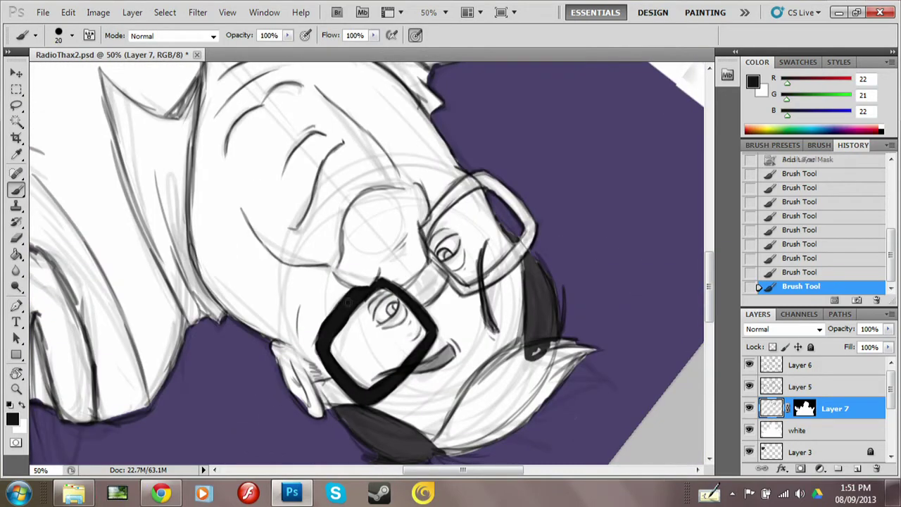
{"action": "left_click_drag", "start_coordinate": [468, 288], "coordinate": [503, 266]}
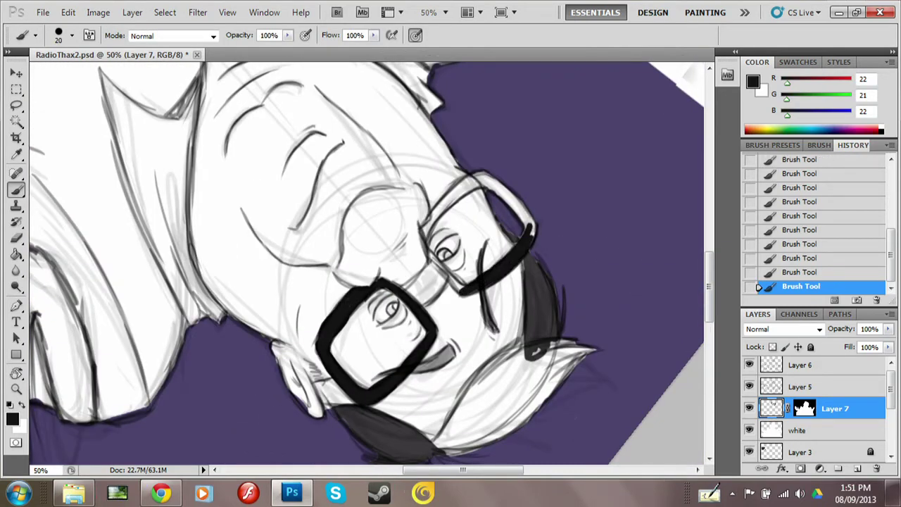
{"action": "key", "text": "r"}
{"action": "left_click_drag", "start_coordinate": [422, 282], "coordinate": [316, 246]}
{"action": "key", "text": "b"}
{"action": "left_click_drag", "start_coordinate": [410, 302], "coordinate": [412, 331]}
Step: Thicken the right lens's upper edge, then reset the canvas view upright
{"action": "key", "text": "r"}
{"action": "left_click_drag", "start_coordinate": [422, 281], "coordinate": [316, 246]}
{"action": "key", "text": "b"}
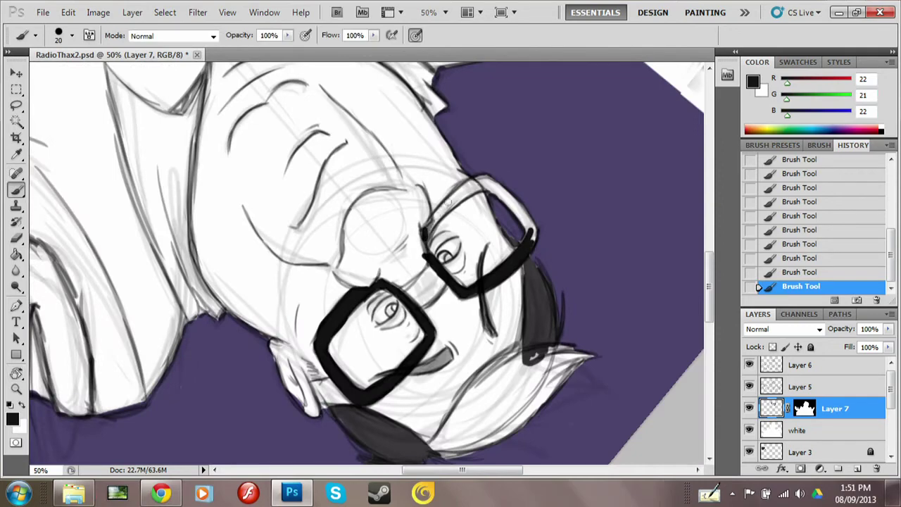
{"action": "left_click_drag", "start_coordinate": [437, 232], "coordinate": [471, 190]}
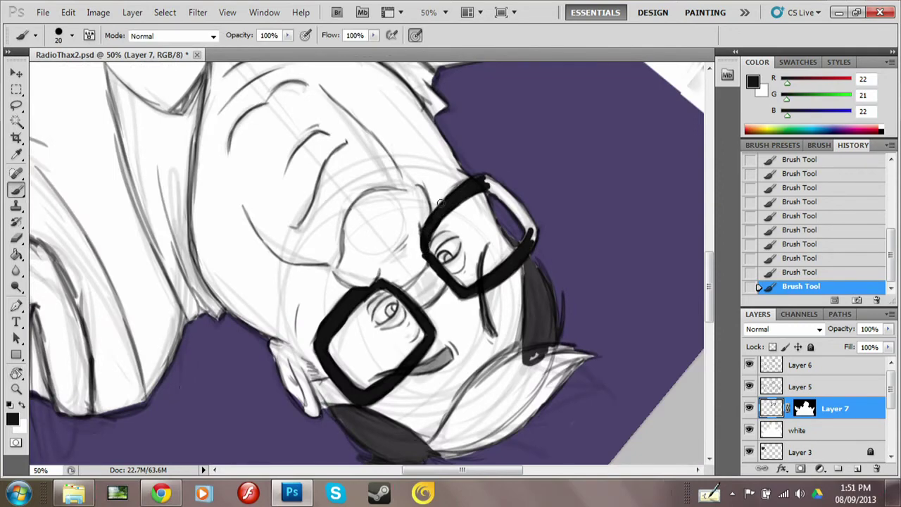
{"action": "key", "text": "r"}
{"action": "key", "text": "Escape"}
{"action": "key", "text": "b"}
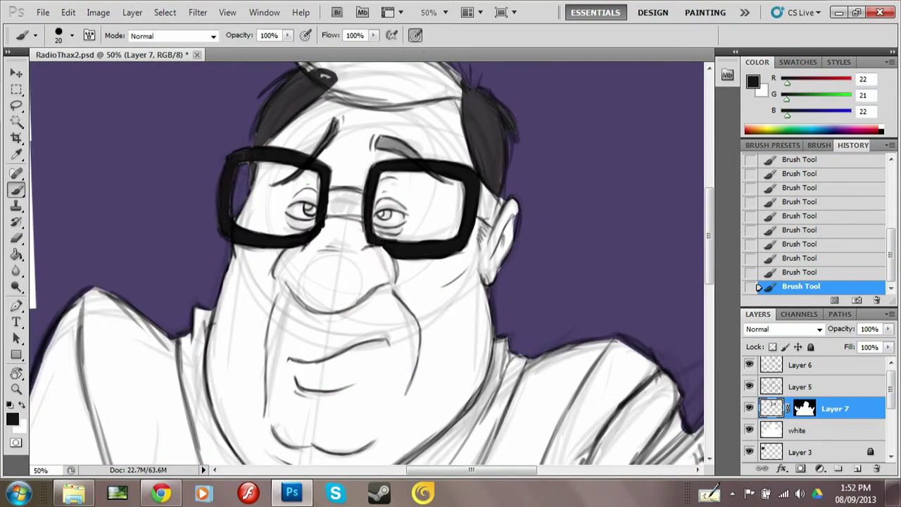
{"action": "scroll", "coordinate": [318, 219], "scroll_direction": "up", "scroll_amount": 4}
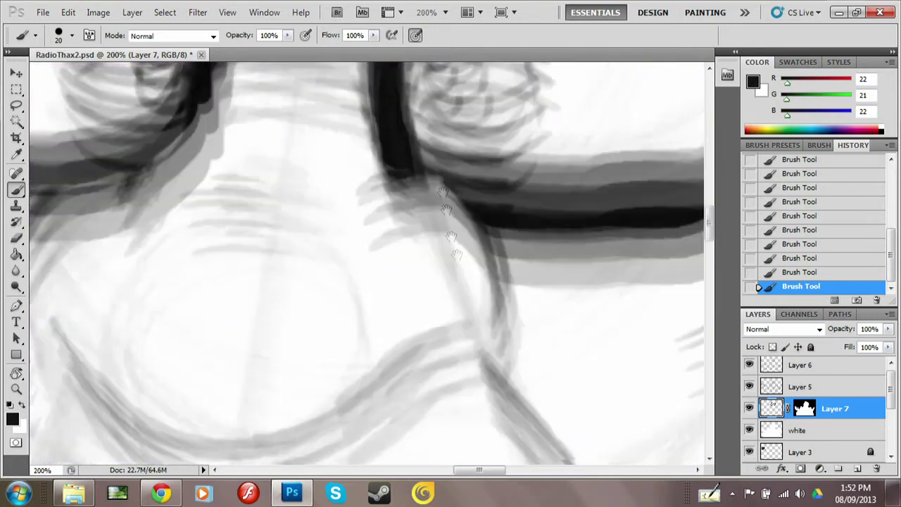
Step: Fill both pupils with the dark colour
{"action": "left_click", "coordinate": [12, 420]}
{"action": "key", "text": "Return"}
{"action": "mouse_move", "coordinate": [493, 204]}
{"action": "left_mouse_down"}
{"action": "mouse_move", "coordinate": [517, 183]}
{"action": "mouse_move", "coordinate": [492, 218]}
{"action": "left_mouse_up"}
{"action": "mouse_move", "coordinate": [204, 187]}
{"action": "left_mouse_down"}
{"action": "mouse_move", "coordinate": [210, 169]}
{"action": "mouse_move", "coordinate": [212, 184]}
{"action": "left_mouse_up"}
{"action": "scroll", "coordinate": [213, 185], "scroll_direction": "down", "scroll_amount": 2}
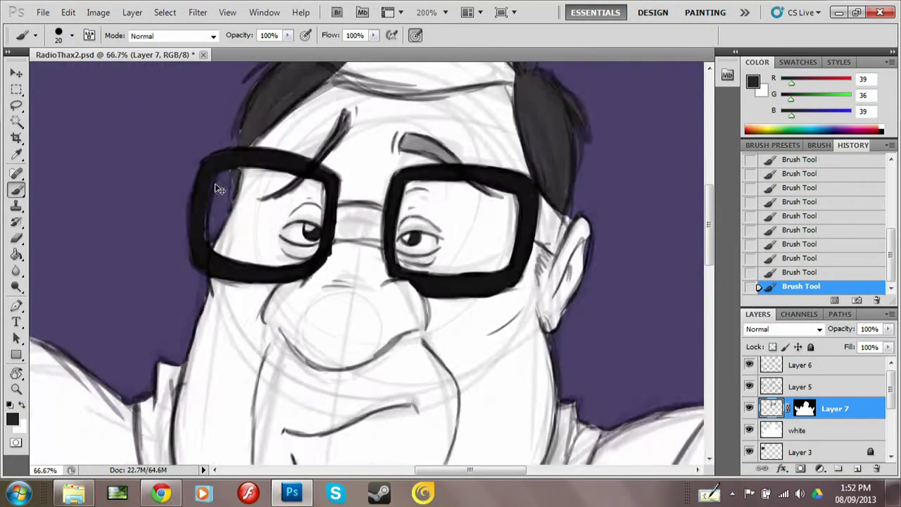
{"action": "scroll", "coordinate": [215, 184], "scroll_direction": "down", "scroll_amount": 1}
Step: Select Layer 7's mask, swap to white, then return to Layer 7's pixels
{"action": "left_click", "coordinate": [803, 408]}
{"action": "key", "text": "x"}
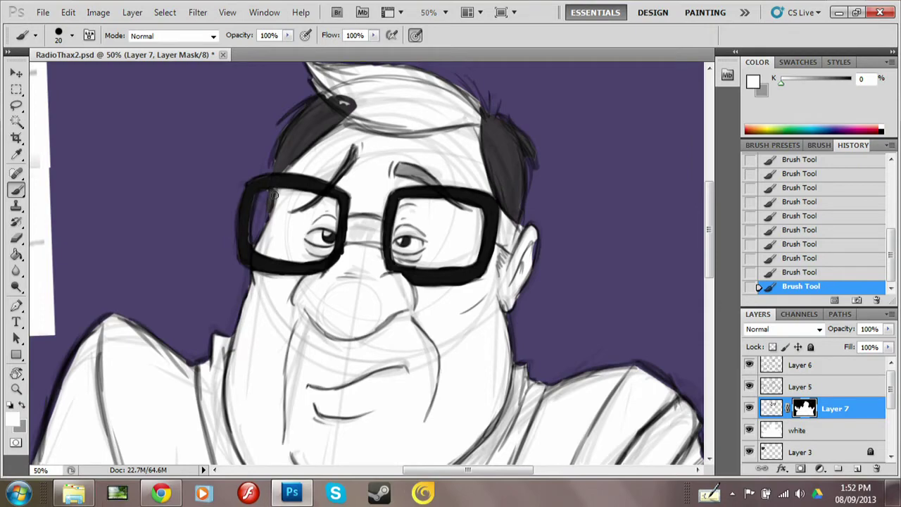
{"action": "left_click", "coordinate": [771, 409]}
Step: Delete Layer 6 and cancel removing Layer 7's mask
{"action": "key", "text": "Delete"}
{"action": "left_click_drag", "start_coordinate": [804, 386], "coordinate": [876, 468]}
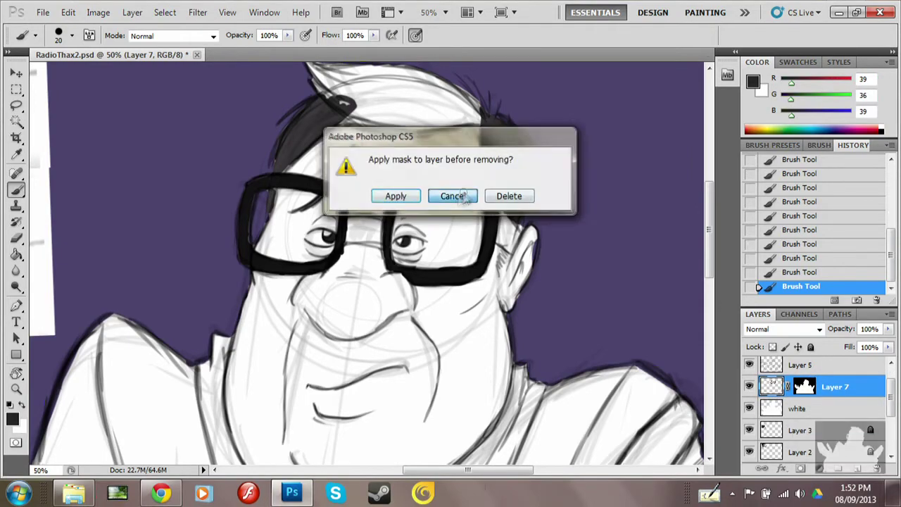
{"action": "key", "text": "Escape"}
Step: Fill the whole hair with dark grey using a large brush
{"action": "left_click", "coordinate": [14, 421]}
{"action": "key", "text": "Return"}
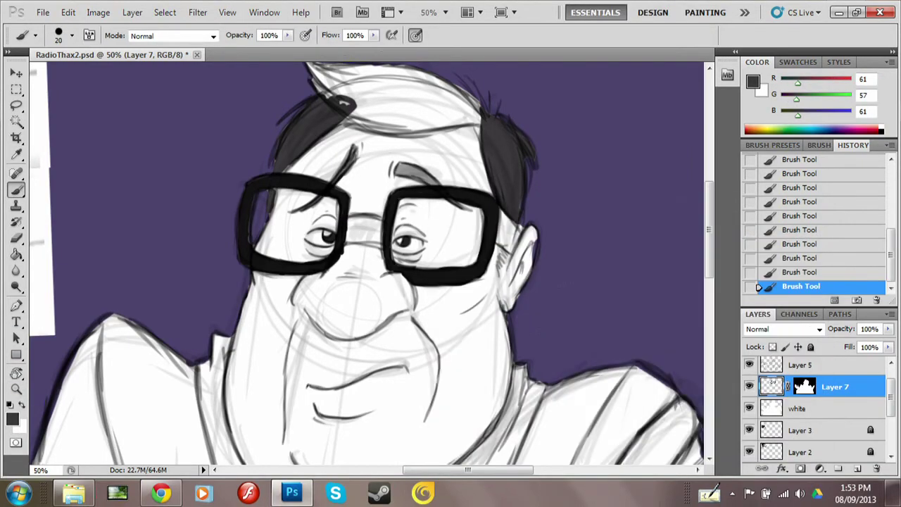
{"action": "key", "text": "r"}
{"action": "left_click_drag", "start_coordinate": [352, 281], "coordinate": [500, 84]}
{"action": "mouse_move", "coordinate": [197, 176]}
{"action": "left_mouse_down"}
{"action": "mouse_move", "coordinate": [211, 226]}
{"action": "mouse_move", "coordinate": [253, 141]}
{"action": "mouse_move", "coordinate": [240, 120]}
{"action": "left_mouse_up"}
Step: Extend the glasses arm to the ear in near-black
{"action": "left_click", "coordinate": [14, 421]}
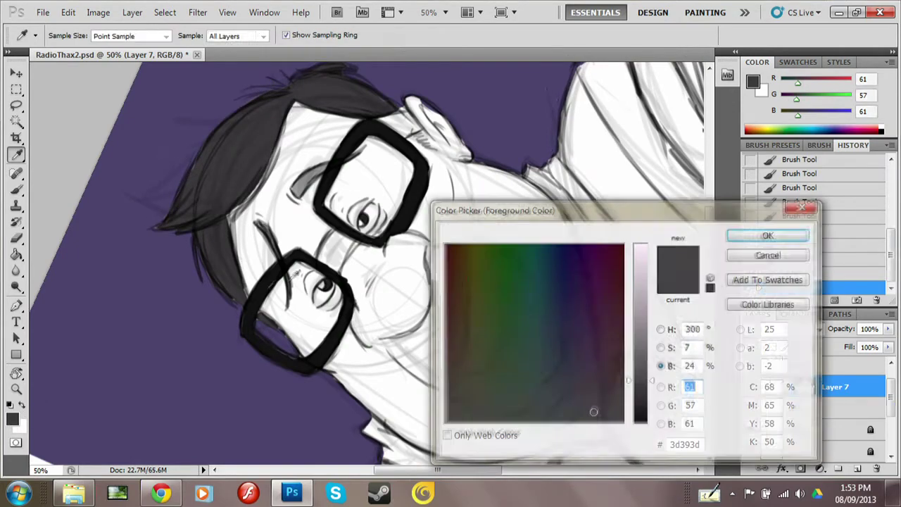
{"action": "left_click", "coordinate": [493, 394]}
{"action": "key", "text": "Return"}
{"action": "left_click_drag", "start_coordinate": [405, 131], "coordinate": [408, 117]}
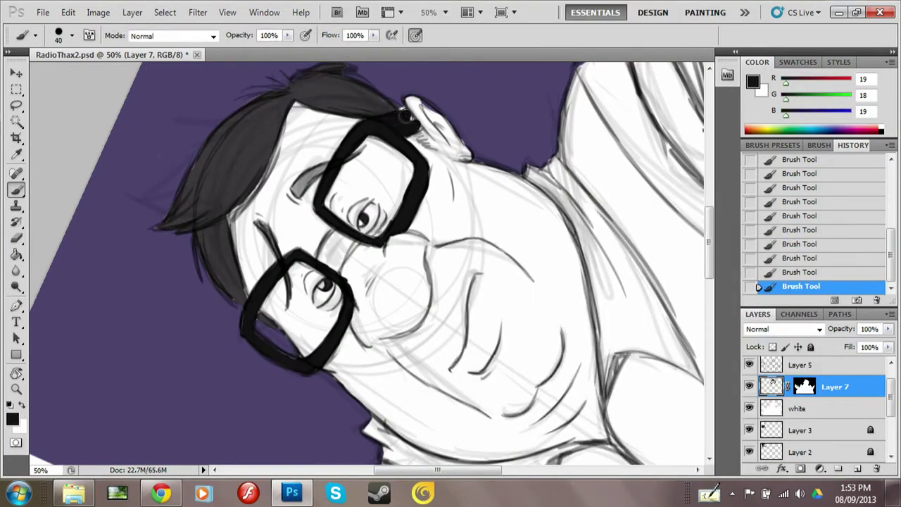
{"action": "key", "text": "Escape"}
{"action": "left_click", "coordinate": [15, 421]}
{"action": "key", "text": "Return"}
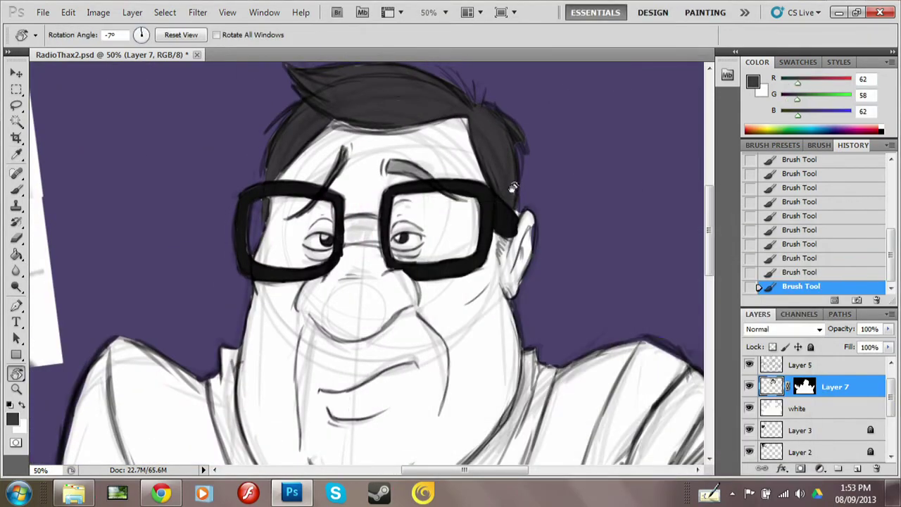
{"action": "left_click_drag", "start_coordinate": [510, 184], "coordinate": [520, 202]}
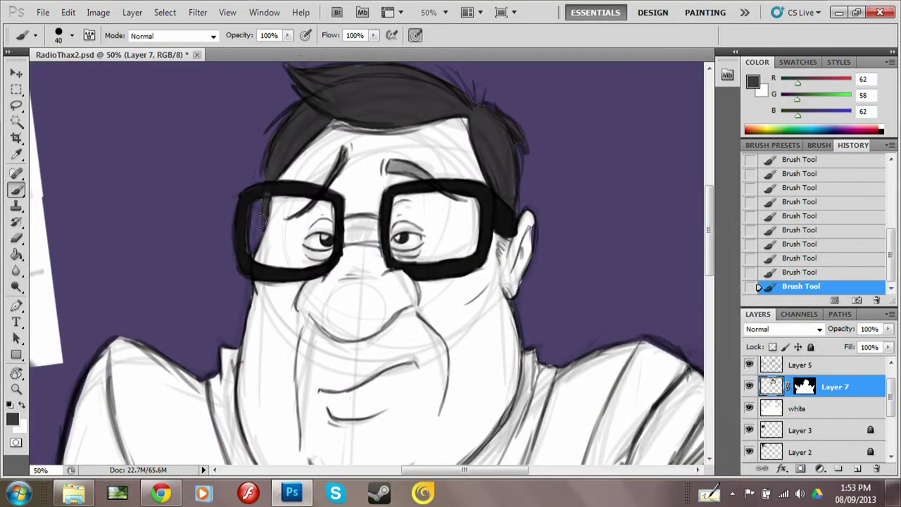
Step: Fill both glasses lenses with pale lavender using the Paint Bucket
{"action": "left_click", "coordinate": [14, 421]}
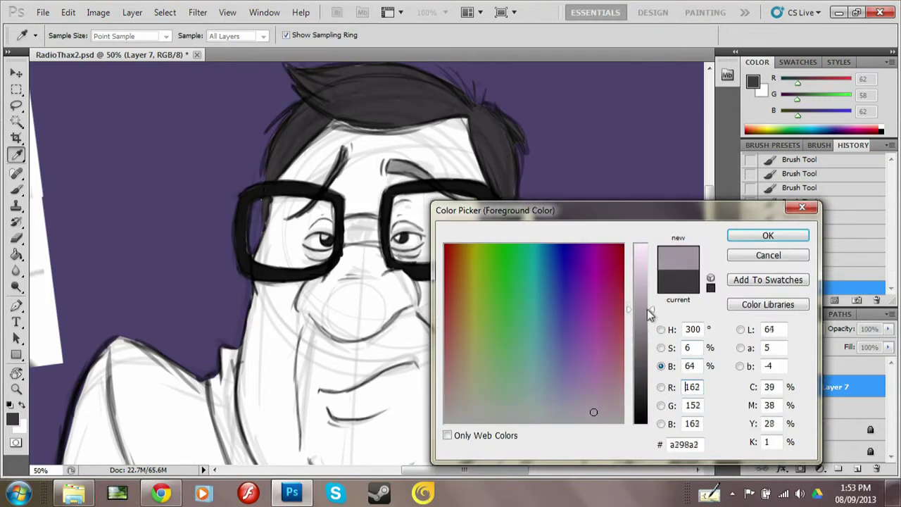
{"action": "left_click", "coordinate": [661, 257]}
{"action": "key", "text": "Return"}
{"action": "mouse_move", "coordinate": [461, 224]}
{"action": "left_mouse_down"}
{"action": "mouse_move", "coordinate": [451, 247]}
{"action": "mouse_move", "coordinate": [445, 231]}
{"action": "left_mouse_up"}
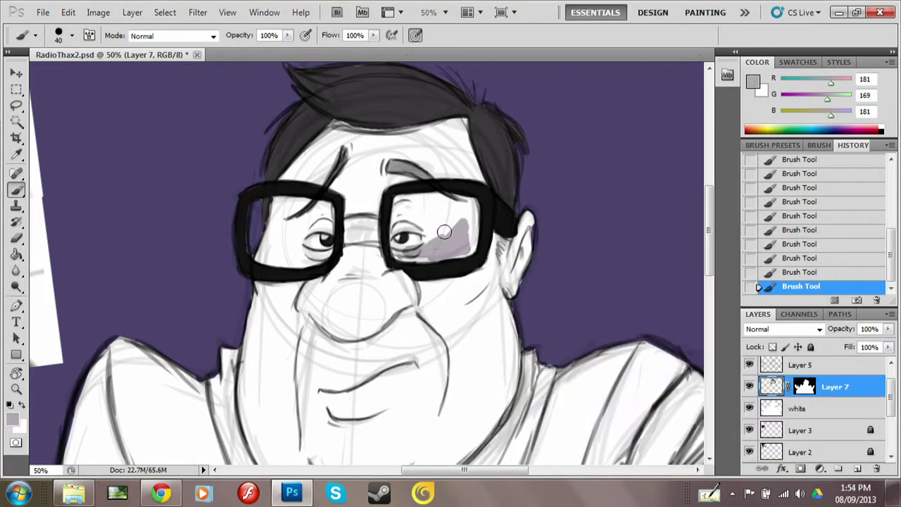
{"action": "key", "text": "g"}
{"action": "left_click", "coordinate": [435, 226]}
{"action": "left_click", "coordinate": [295, 232]}
{"action": "key", "text": "b"}
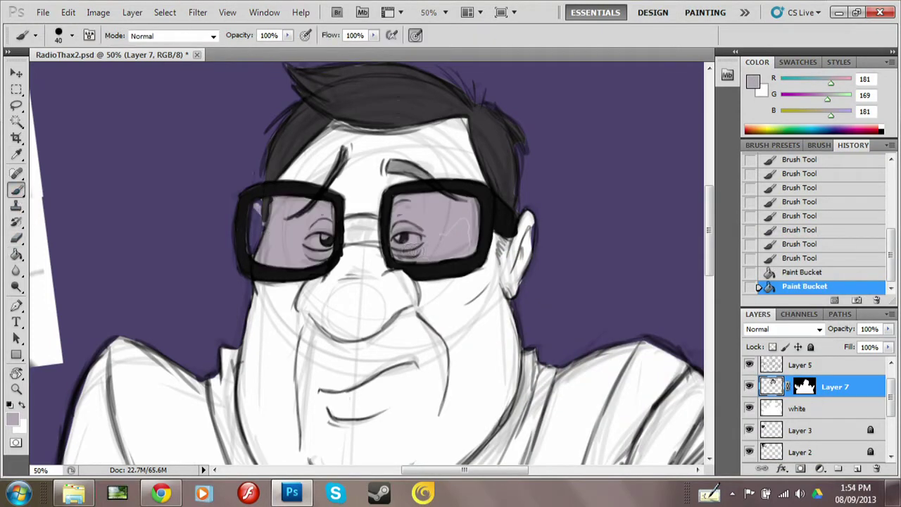
{"action": "left_click", "coordinate": [292, 237]}
{"action": "left_click_drag", "start_coordinate": [292, 238], "coordinate": [279, 264]}
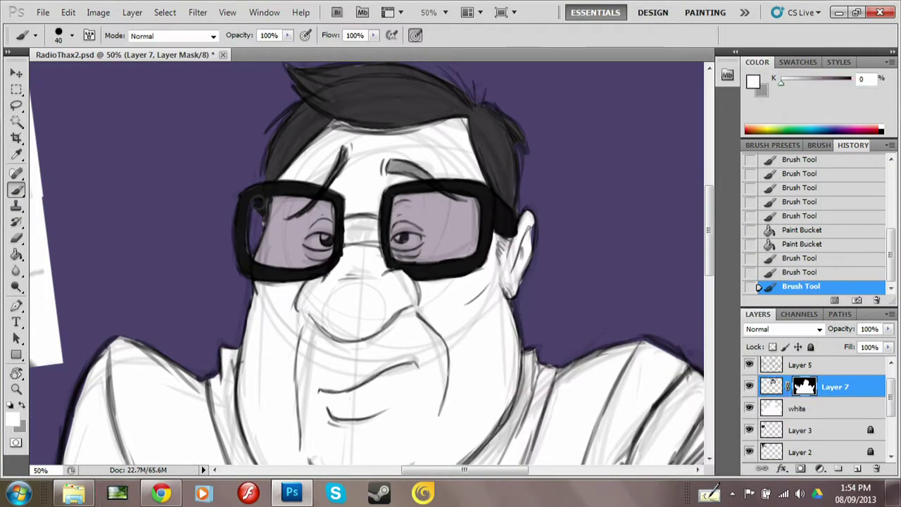
Step: Remove the stray mark in the left lens and add white eye highlights
{"action": "left_click", "coordinate": [260, 204]}
{"action": "left_click", "coordinate": [772, 386]}
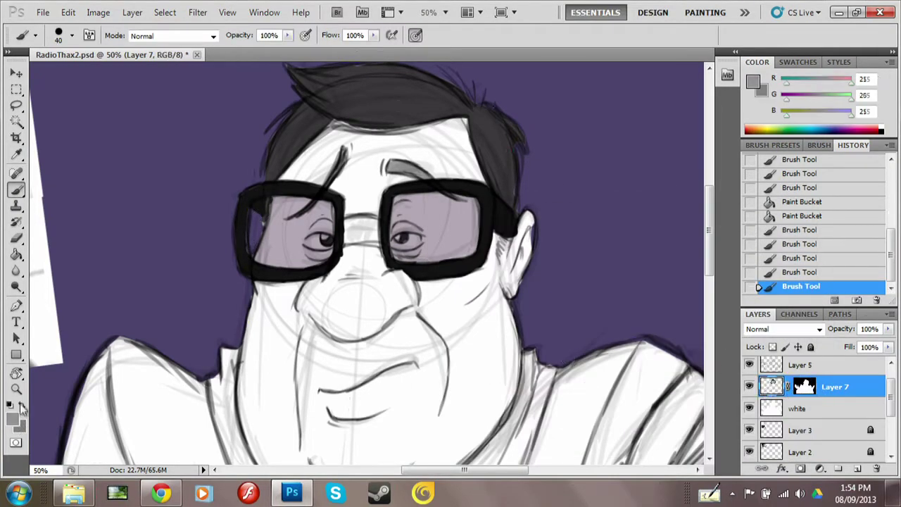
{"action": "left_click", "coordinate": [22, 407]}
{"action": "left_click", "coordinate": [401, 239]}
{"action": "left_click_drag", "start_coordinate": [310, 239], "coordinate": [324, 245]}
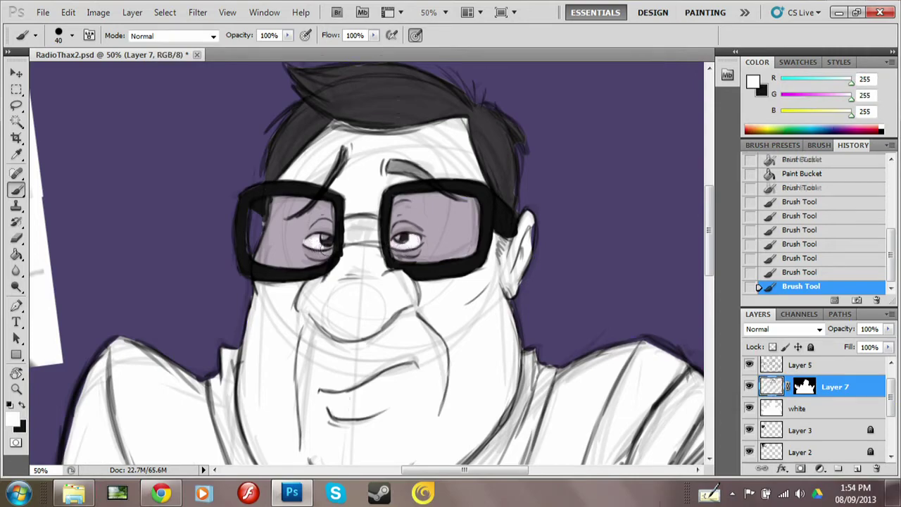
{"action": "left_click", "coordinate": [321, 241]}
{"action": "scroll", "coordinate": [472, 421], "scroll_direction": "down", "scroll_amount": 1}
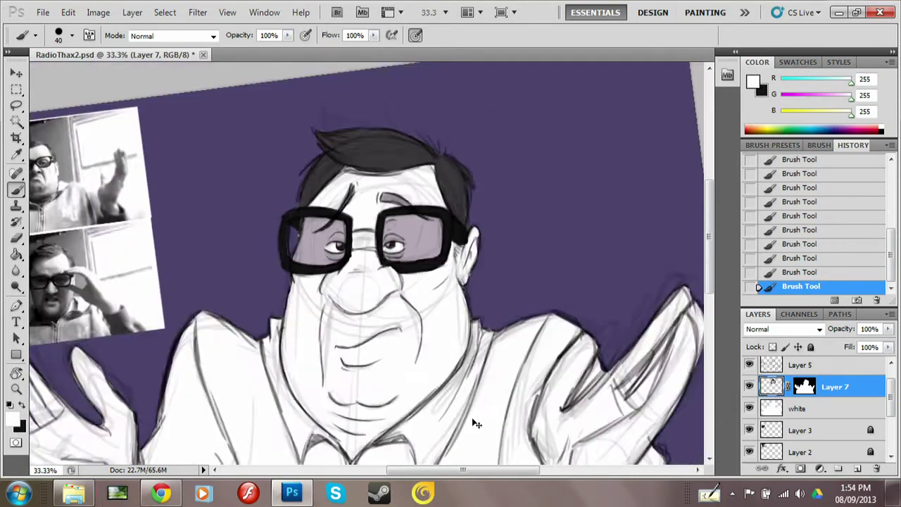
{"action": "scroll", "coordinate": [471, 421], "scroll_direction": "down", "scroll_amount": 1}
{"action": "scroll", "coordinate": [472, 421], "scroll_direction": "down", "scroll_amount": 1}
Step: Fade Layer 5 to 22% opacity
{"action": "left_click", "coordinate": [816, 364]}
{"action": "left_click", "coordinate": [889, 330]}
{"action": "left_click_drag", "start_coordinate": [845, 345], "coordinate": [832, 347]}
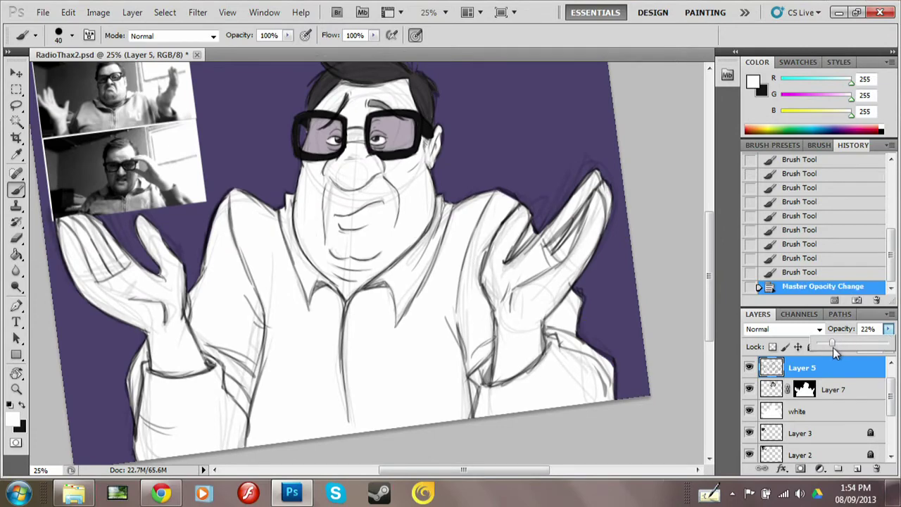
Step: Paint the shirt, collar, shoulders and right sleeve grey on Layer 7
{"action": "left_click", "coordinate": [834, 390]}
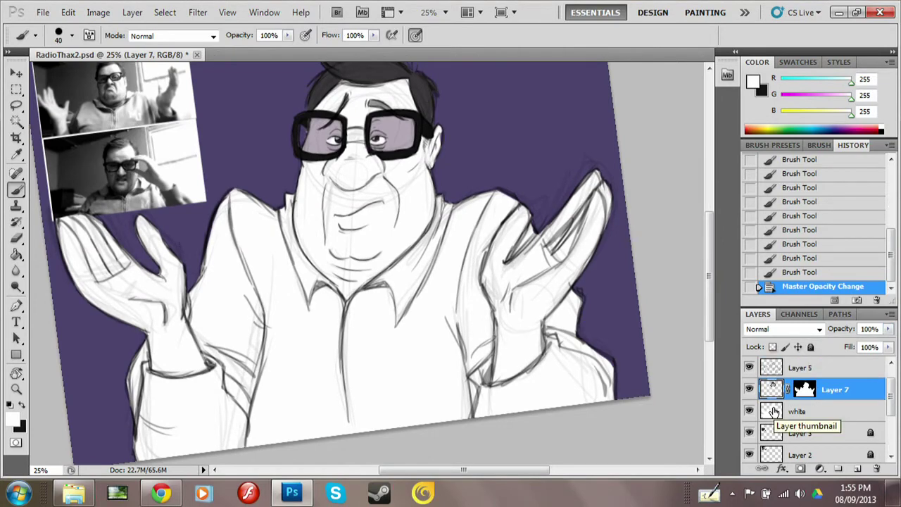
{"action": "left_click", "coordinate": [19, 380]}
{"action": "left_click", "coordinate": [768, 236]}
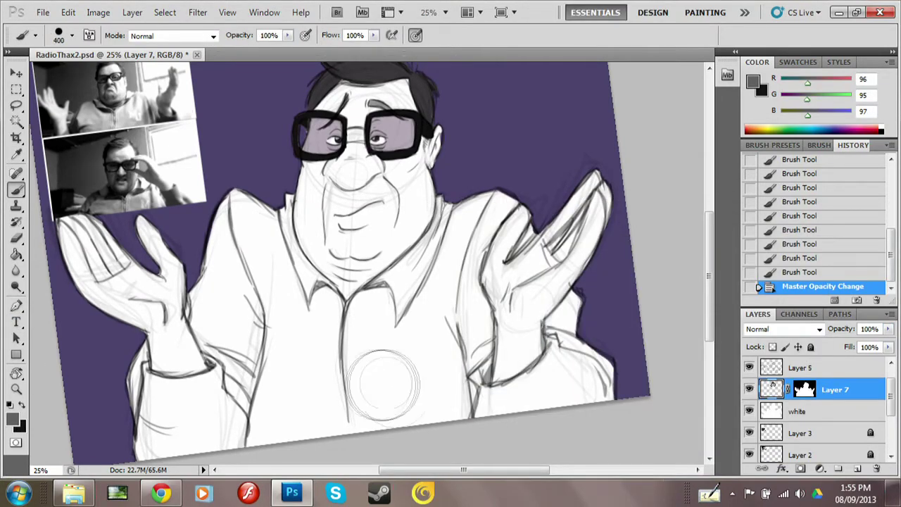
{"action": "left_click_drag", "start_coordinate": [384, 380], "coordinate": [486, 212]}
{"action": "mouse_move", "coordinate": [437, 225]}
{"action": "left_mouse_down"}
{"action": "mouse_move", "coordinate": [507, 267]}
{"action": "mouse_move", "coordinate": [451, 408]}
{"action": "mouse_move", "coordinate": [254, 394]}
{"action": "mouse_move", "coordinate": [169, 366]}
{"action": "left_mouse_up"}
{"action": "left_click_drag", "start_coordinate": [226, 366], "coordinate": [233, 197]}
{"action": "left_click_drag", "start_coordinate": [282, 211], "coordinate": [317, 331]}
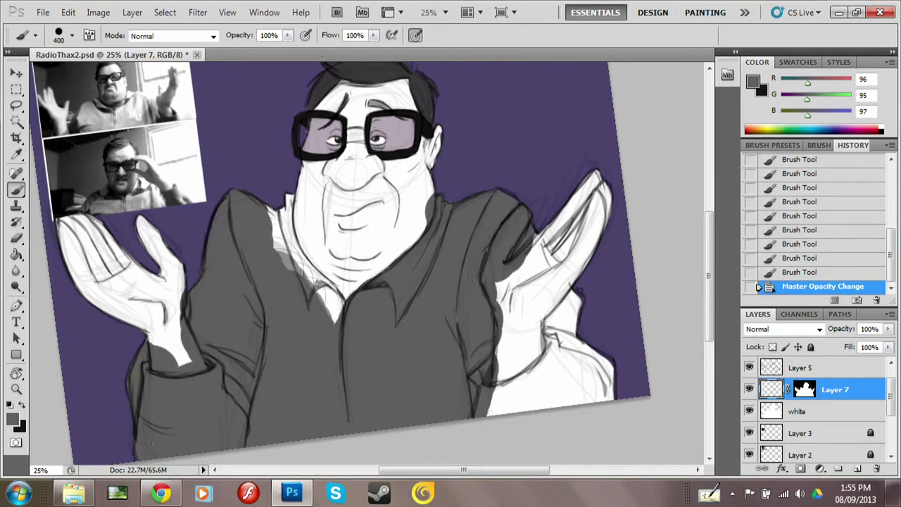
{"action": "left_click_drag", "start_coordinate": [296, 197], "coordinate": [338, 310]}
{"action": "left_click_drag", "start_coordinate": [507, 295], "coordinate": [591, 394]}
{"action": "left_click_drag", "start_coordinate": [556, 288], "coordinate": [553, 324]}
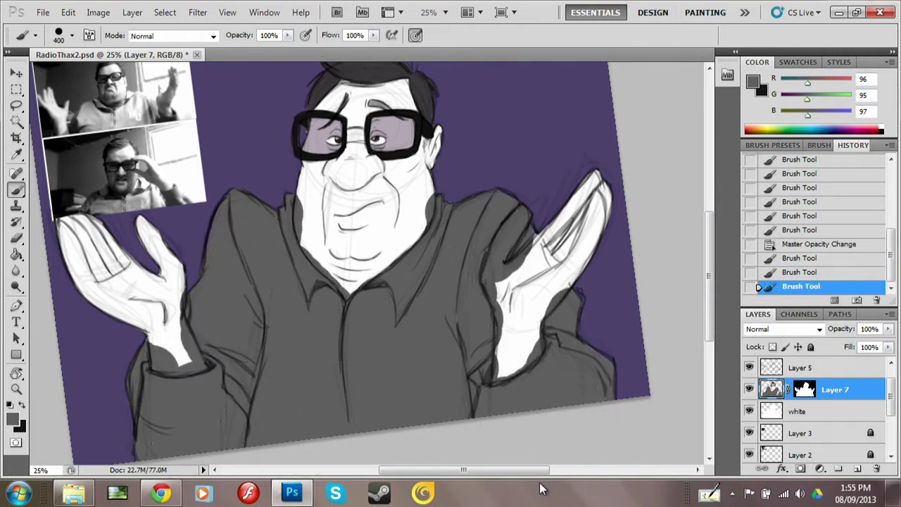
{"action": "key", "text": "e"}
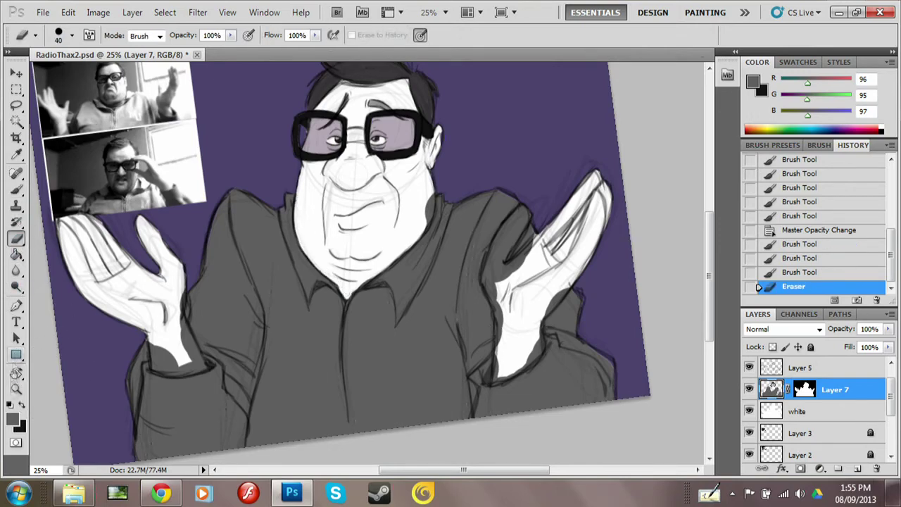
Step: Shade the cheek, jaw, ear area and nose in grey
{"action": "key", "text": "b"}
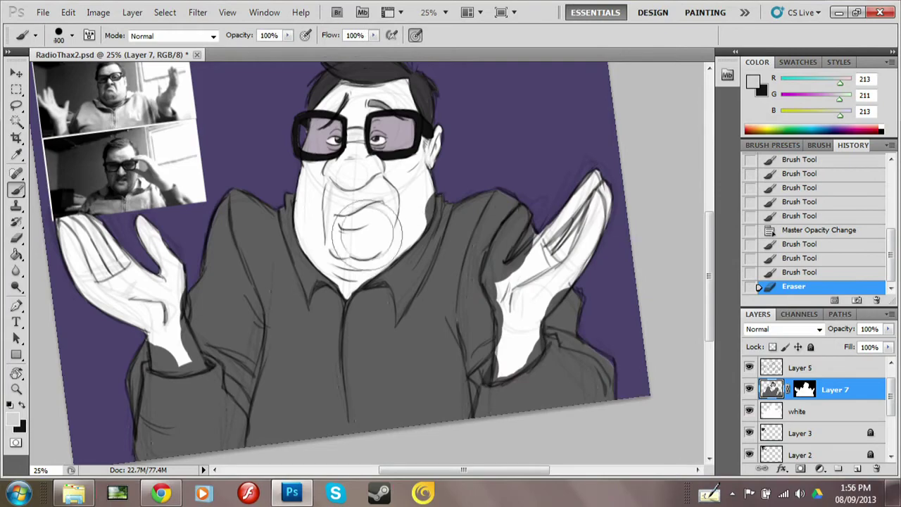
{"action": "mouse_move", "coordinate": [366, 232]}
{"action": "left_mouse_down"}
{"action": "mouse_move", "coordinate": [317, 186]}
{"action": "mouse_move", "coordinate": [324, 253]}
{"action": "mouse_move", "coordinate": [422, 232]}
{"action": "left_mouse_up"}
{"action": "mouse_move", "coordinate": [415, 197]}
{"action": "left_mouse_down"}
{"action": "mouse_move", "coordinate": [344, 188]}
{"action": "mouse_move", "coordinate": [394, 211]}
{"action": "left_mouse_up"}
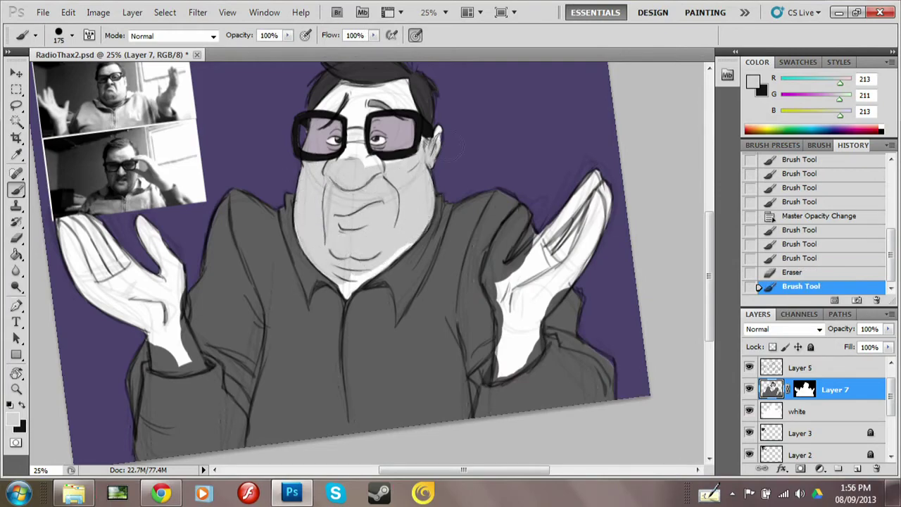
{"action": "scroll", "coordinate": [394, 212], "scroll_direction": "up", "scroll_amount": 5}
{"action": "left_click_drag", "start_coordinate": [493, 183], "coordinate": [454, 321]}
{"action": "left_click_drag", "start_coordinate": [454, 211], "coordinate": [450, 450]}
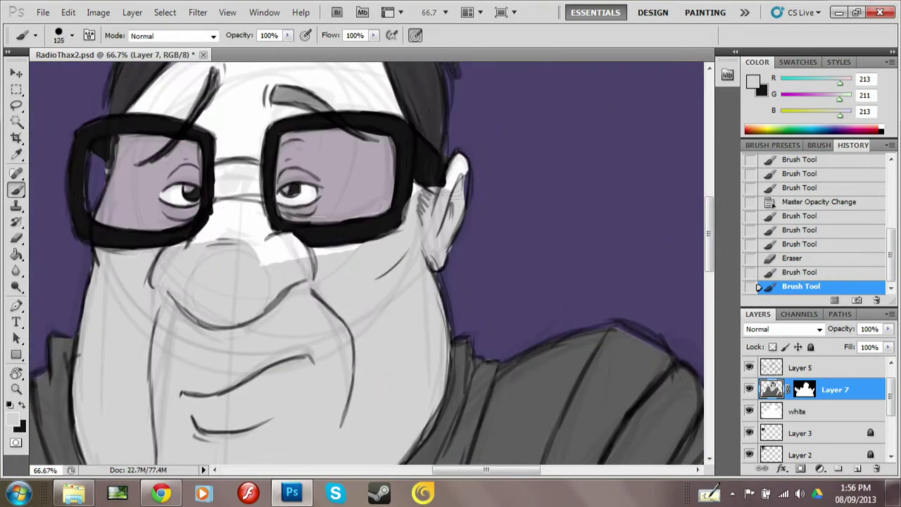
{"action": "left_click_drag", "start_coordinate": [458, 169], "coordinate": [451, 219]}
{"action": "left_click_drag", "start_coordinate": [422, 183], "coordinate": [415, 201]}
{"action": "mouse_move", "coordinate": [317, 278]}
{"action": "left_mouse_down"}
{"action": "mouse_move", "coordinate": [246, 211]}
{"action": "mouse_move", "coordinate": [183, 253]}
{"action": "left_mouse_up"}
{"action": "left_click_drag", "start_coordinate": [211, 190], "coordinate": [246, 239]}
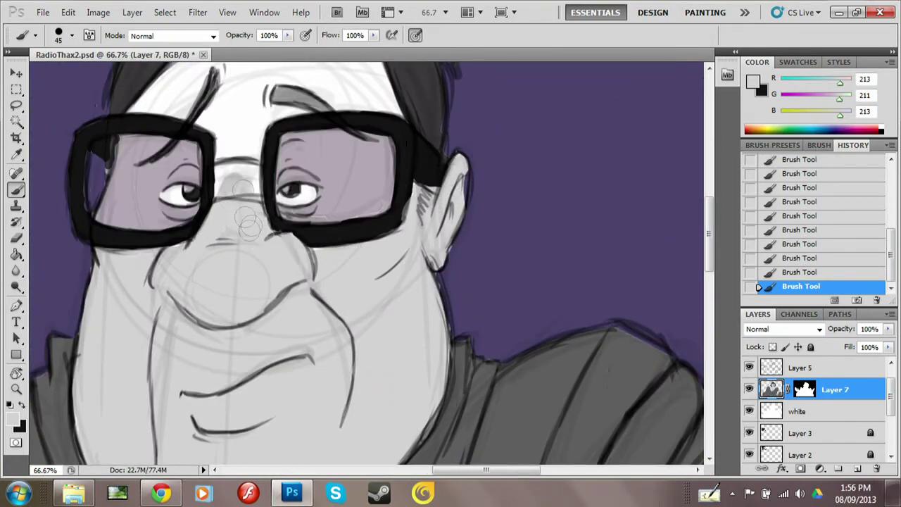
{"action": "left_click_drag", "start_coordinate": [246, 197], "coordinate": [226, 126]}
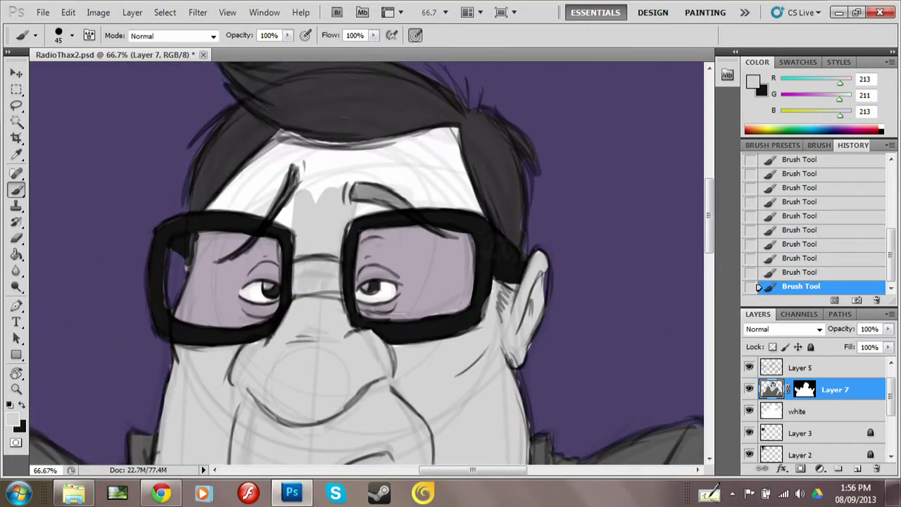
Step: Shade the forehead and face beside the glasses in grey
{"action": "key", "text": "r"}
{"action": "left_click_drag", "start_coordinate": [422, 211], "coordinate": [316, 317]}
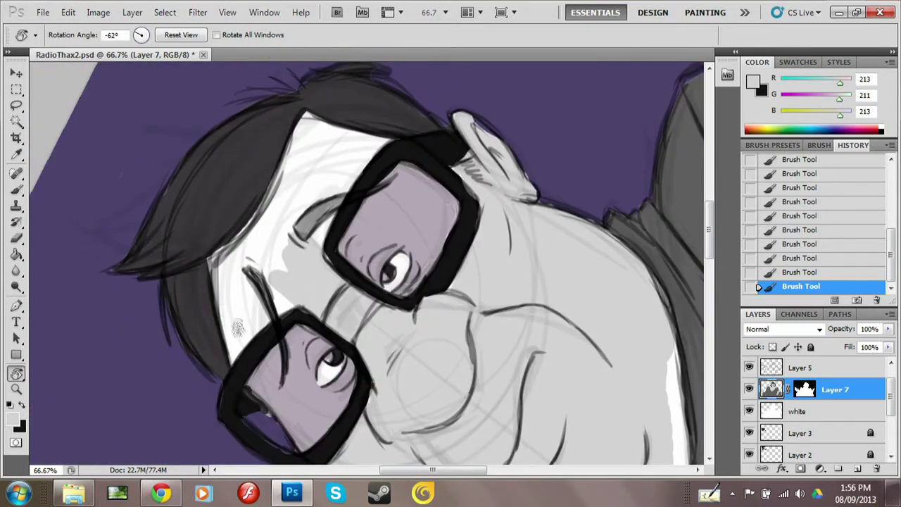
{"action": "mouse_move", "coordinate": [243, 264]}
{"action": "left_mouse_down"}
{"action": "mouse_move", "coordinate": [271, 295]}
{"action": "mouse_move", "coordinate": [239, 303]}
{"action": "left_mouse_up"}
{"action": "mouse_move", "coordinate": [281, 232]}
{"action": "left_mouse_down"}
{"action": "mouse_move", "coordinate": [331, 169]}
{"action": "mouse_move", "coordinate": [373, 141]}
{"action": "left_mouse_up"}
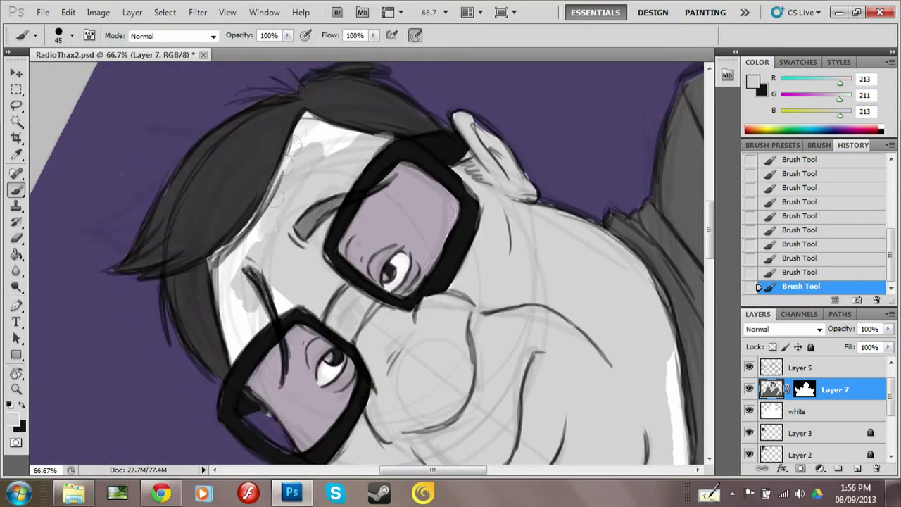
{"action": "mouse_move", "coordinate": [317, 141]}
{"action": "left_mouse_down"}
{"action": "mouse_move", "coordinate": [225, 288]}
{"action": "mouse_move", "coordinate": [246, 352]}
{"action": "mouse_move", "coordinate": [289, 295]}
{"action": "left_mouse_up"}
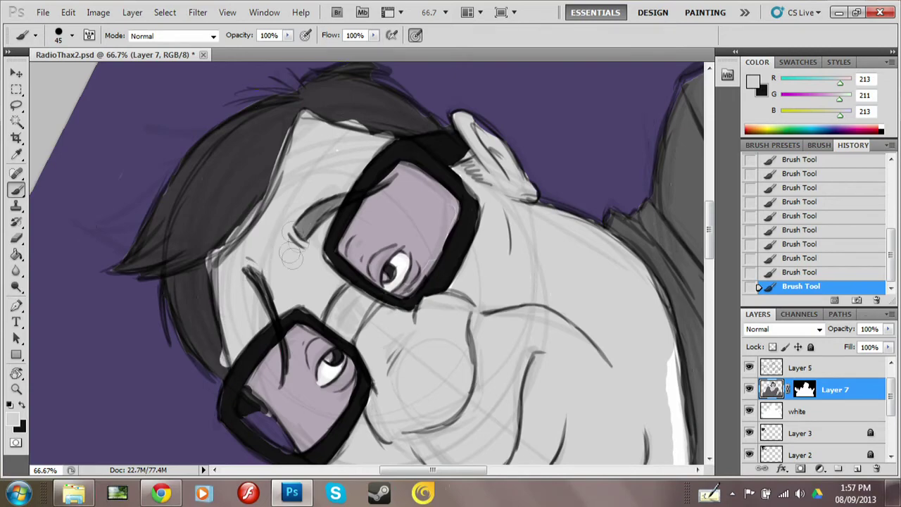
Step: Darken the frame corner near the ear, lower lens frame and bridge in near-black
{"action": "left_click", "coordinate": [19, 422]}
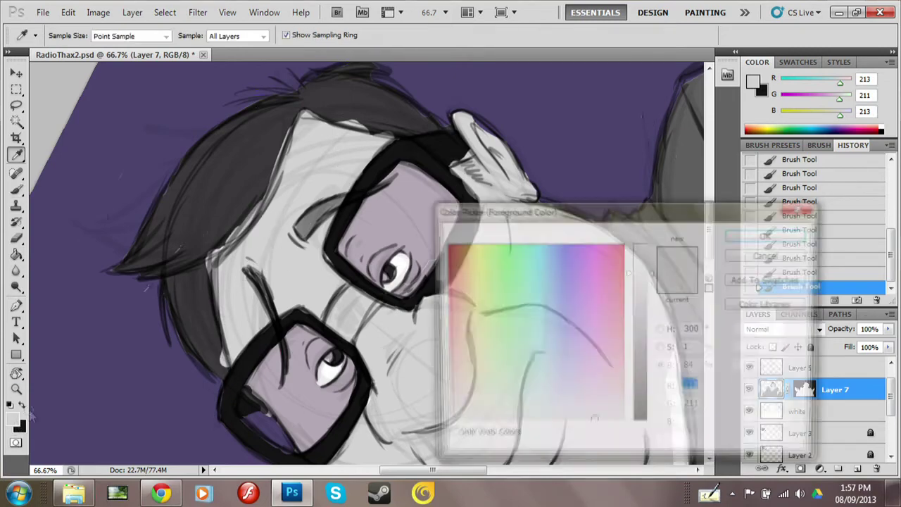
{"action": "left_click", "coordinate": [768, 235]}
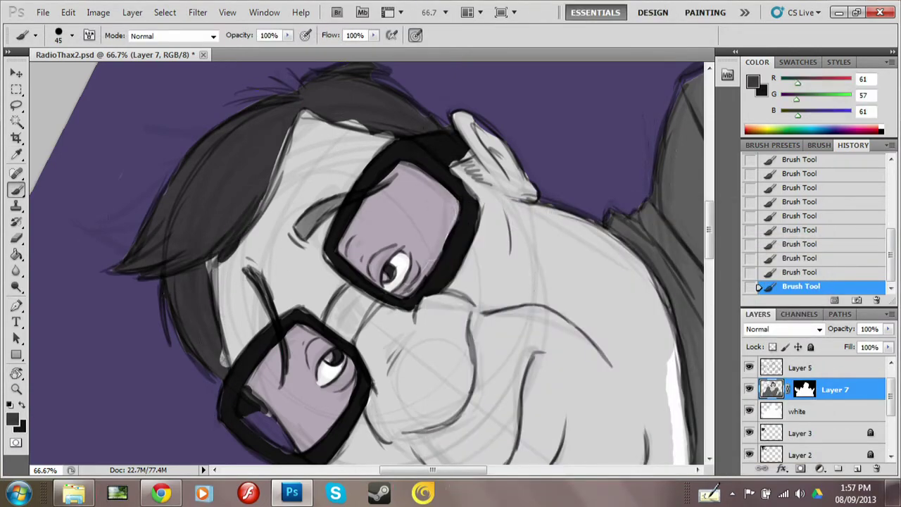
{"action": "left_click", "coordinate": [19, 422]}
{"action": "left_click", "coordinate": [443, 278]}
{"action": "left_click", "coordinate": [768, 235]}
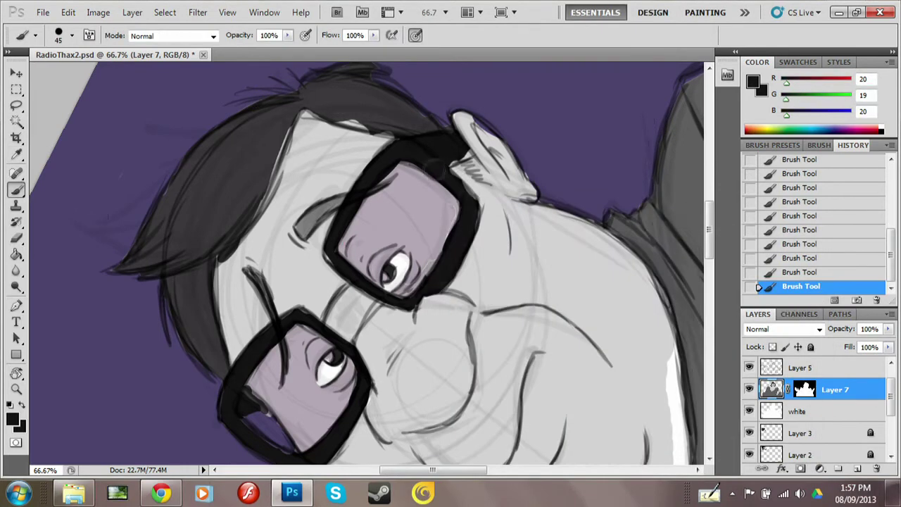
{"action": "left_click_drag", "start_coordinate": [435, 168], "coordinate": [464, 181]}
{"action": "left_click_drag", "start_coordinate": [461, 148], "coordinate": [443, 163]}
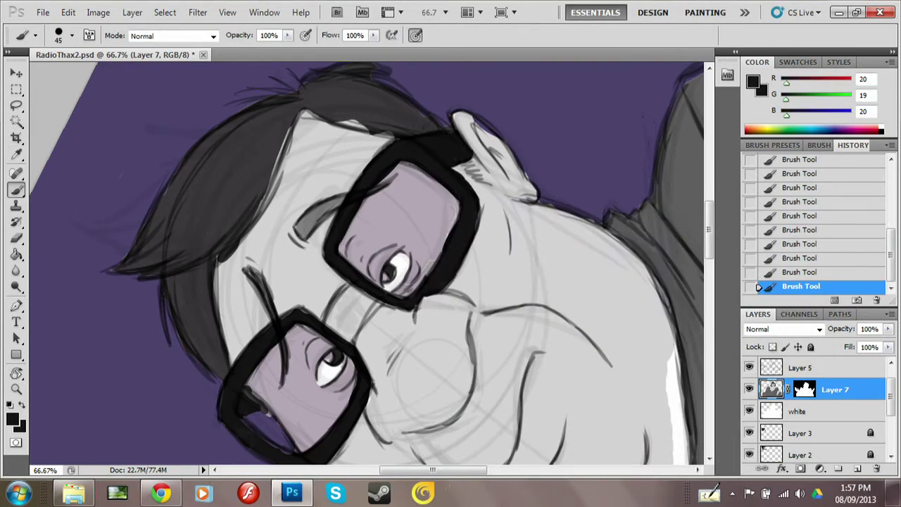
{"action": "left_click_drag", "start_coordinate": [246, 394], "coordinate": [278, 415]}
{"action": "mouse_move", "coordinate": [331, 296]}
{"action": "left_mouse_down"}
{"action": "mouse_move", "coordinate": [355, 345]}
{"action": "mouse_move", "coordinate": [373, 345]}
{"action": "left_mouse_up"}
{"action": "left_click_drag", "start_coordinate": [361, 294], "coordinate": [394, 292]}
Step: Reset the view, sample the light grey skin colour and paint along the collar
{"action": "key", "text": "ctrl+minus"}
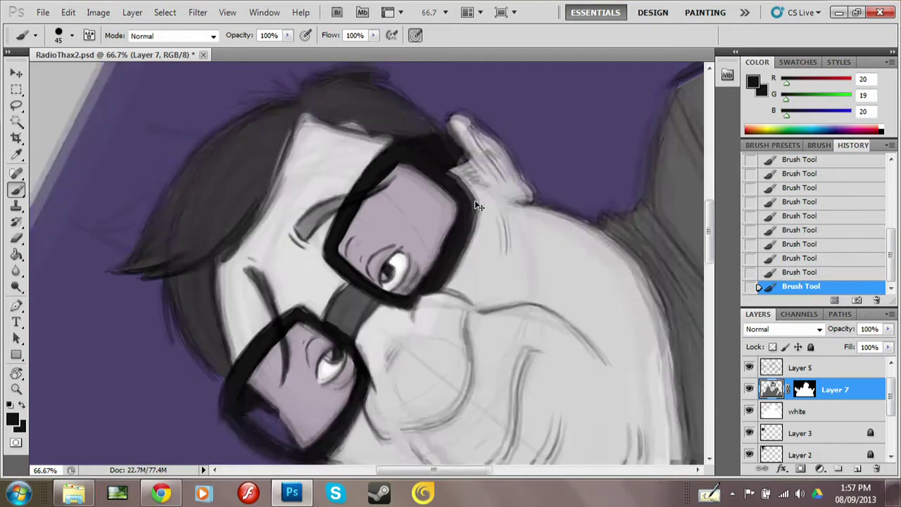
{"action": "key", "text": "r"}
{"action": "key", "text": "Escape"}
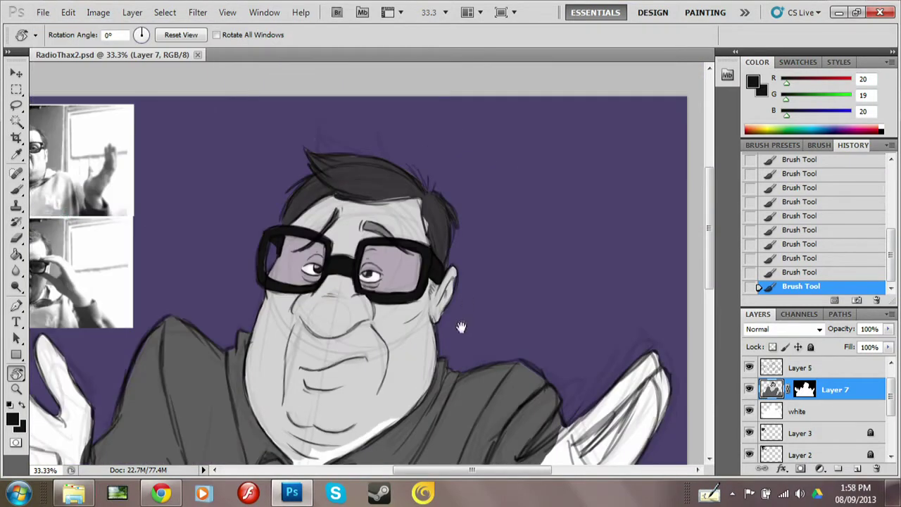
{"action": "scroll", "coordinate": [352, 282], "scroll_direction": "down", "scroll_amount": 4}
{"action": "left_click", "coordinate": [304, 341], "text": "alt"}
{"action": "key", "text": "b"}
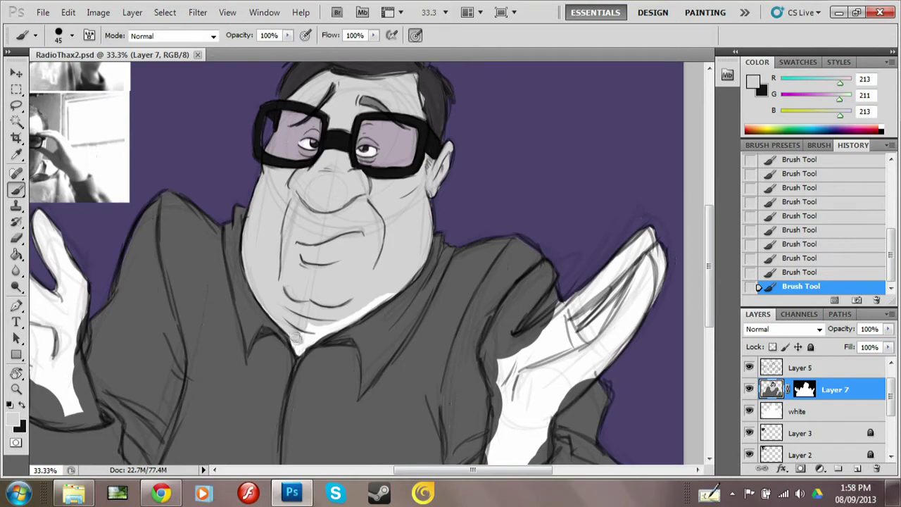
{"action": "left_click_drag", "start_coordinate": [294, 345], "coordinate": [395, 292]}
{"action": "scroll", "coordinate": [394, 292], "scroll_direction": "down", "scroll_amount": 3}
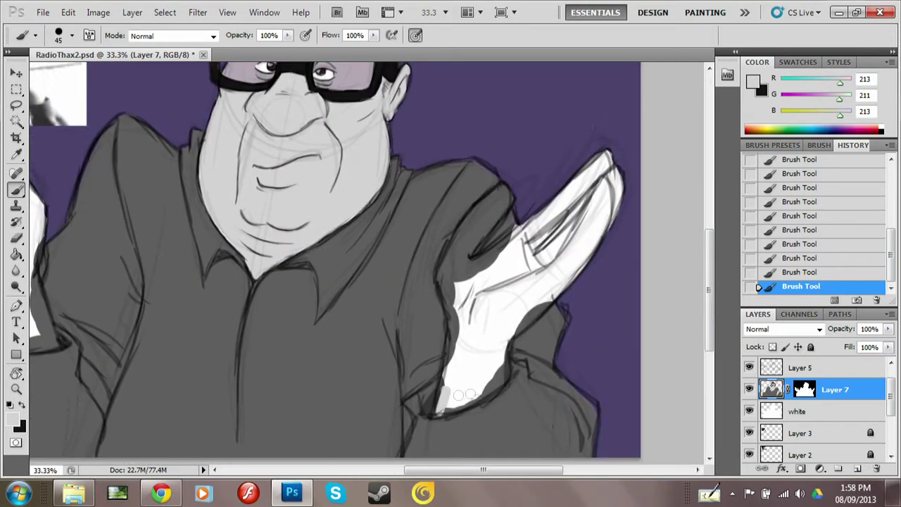
Step: Fill the right hand, wrist, thumb and fingers with light grey
{"action": "left_click_drag", "start_coordinate": [440, 405], "coordinate": [503, 380]}
{"action": "mouse_move", "coordinate": [503, 345]}
{"action": "left_mouse_down"}
{"action": "mouse_move", "coordinate": [450, 394]}
{"action": "mouse_move", "coordinate": [465, 218]}
{"action": "mouse_move", "coordinate": [500, 190]}
{"action": "mouse_move", "coordinate": [472, 253]}
{"action": "left_mouse_up"}
{"action": "left_click_drag", "start_coordinate": [450, 303], "coordinate": [521, 239]}
{"action": "mouse_move", "coordinate": [484, 262]}
{"action": "left_mouse_down"}
{"action": "mouse_move", "coordinate": [461, 366]}
{"action": "mouse_move", "coordinate": [471, 282]}
{"action": "mouse_move", "coordinate": [521, 351]}
{"action": "left_mouse_up"}
{"action": "left_click_drag", "start_coordinate": [528, 310], "coordinate": [578, 219]}
{"action": "mouse_move", "coordinate": [516, 289]}
{"action": "left_mouse_down"}
{"action": "mouse_move", "coordinate": [591, 190]}
{"action": "mouse_move", "coordinate": [605, 268]}
{"action": "left_mouse_up"}
Step: Fill the left wrist, palm and fingers with light grey
{"action": "left_click_drag", "start_coordinate": [394, 342], "coordinate": [585, 352]}
{"action": "mouse_move", "coordinate": [179, 303]}
{"action": "left_mouse_down"}
{"action": "mouse_move", "coordinate": [186, 359]}
{"action": "mouse_move", "coordinate": [240, 338]}
{"action": "mouse_move", "coordinate": [194, 352]}
{"action": "mouse_move", "coordinate": [218, 233]}
{"action": "left_mouse_up"}
{"action": "left_click_drag", "start_coordinate": [211, 324], "coordinate": [176, 232]}
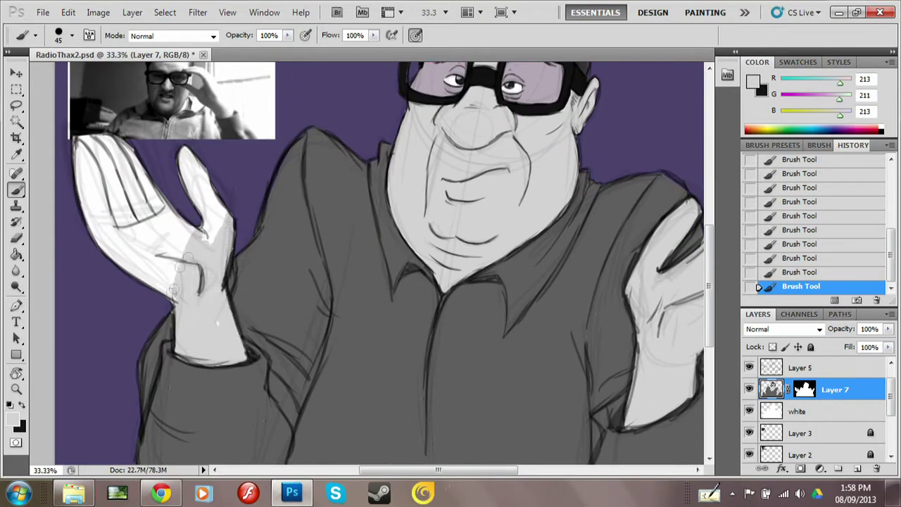
{"action": "left_click_drag", "start_coordinate": [183, 295], "coordinate": [211, 190]}
{"action": "mouse_move", "coordinate": [197, 155]}
{"action": "left_mouse_down"}
{"action": "mouse_move", "coordinate": [169, 282]}
{"action": "mouse_move", "coordinate": [140, 218]}
{"action": "left_mouse_up"}
{"action": "left_click_drag", "start_coordinate": [176, 282], "coordinate": [116, 197]}
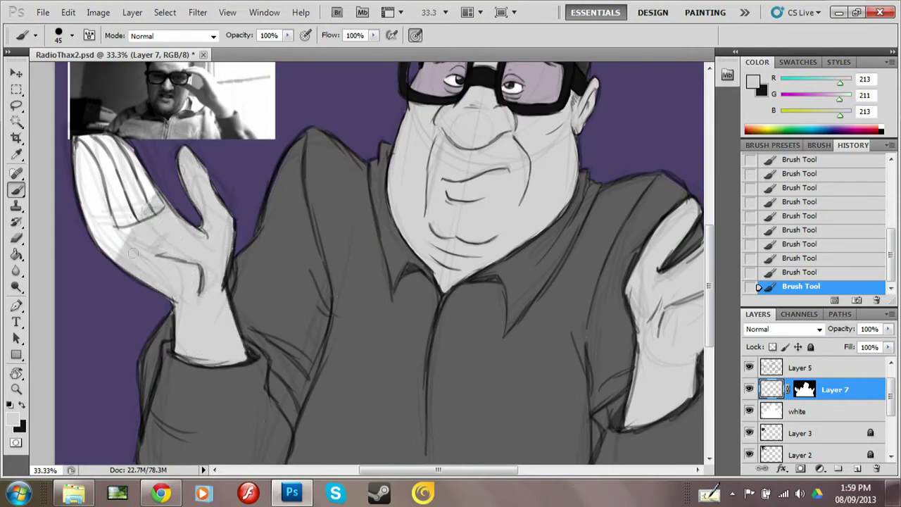
{"action": "left_click_drag", "start_coordinate": [155, 243], "coordinate": [77, 134]}
{"action": "scroll", "coordinate": [445, 354], "scroll_direction": "down", "scroll_amount": 2}
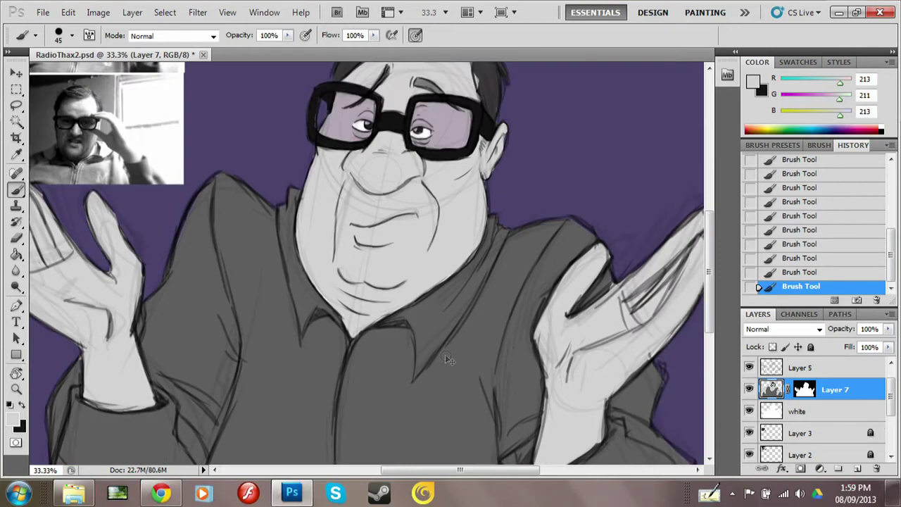
Step: Zoom out to the whole image and save the document
{"action": "key", "text": "ctrl+0"}
{"action": "left_click", "coordinate": [42, 12]}
{"action": "left_click", "coordinate": [56, 216]}
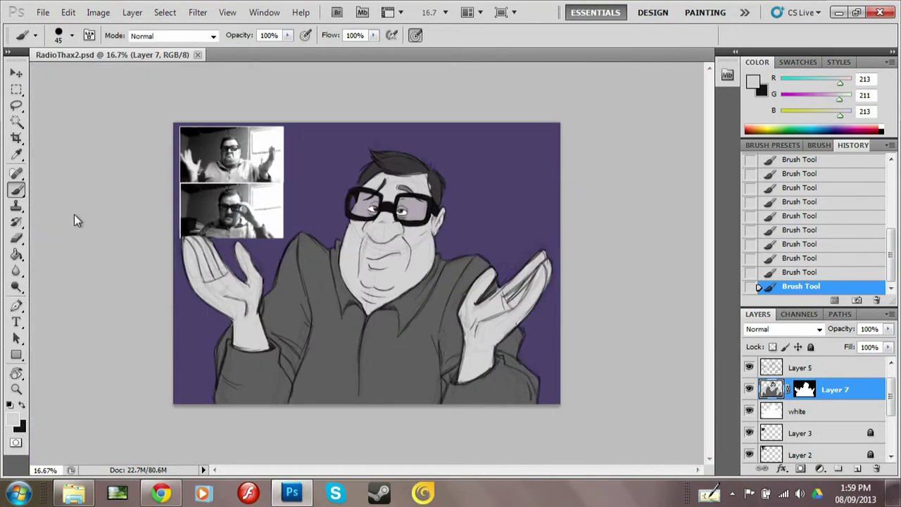
Step: Set the foreground colour to dark grey (62,58,62)
{"action": "key", "text": "ctrl+plus"}
{"action": "key", "text": "x"}
{"action": "left_click", "coordinate": [14, 421]}
{"action": "key", "text": "Return"}
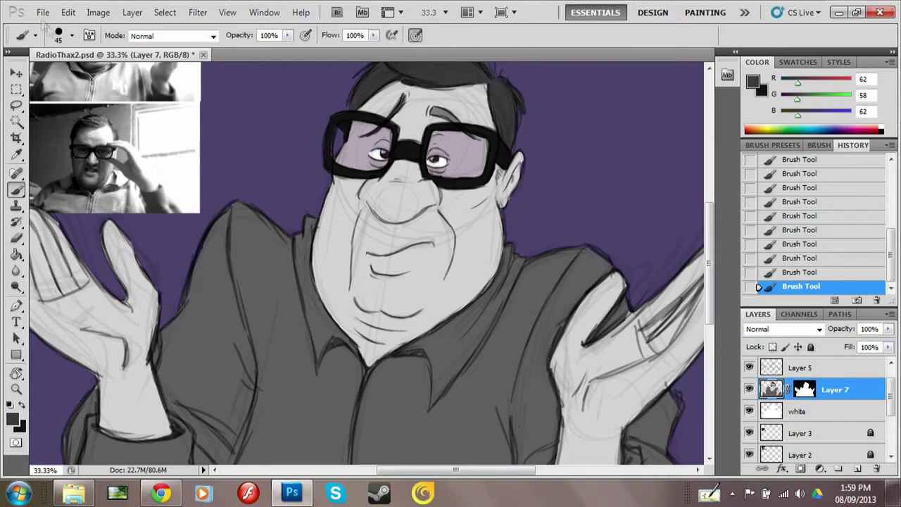
{"action": "scroll", "coordinate": [510, 315], "scroll_direction": "down", "scroll_amount": 1}
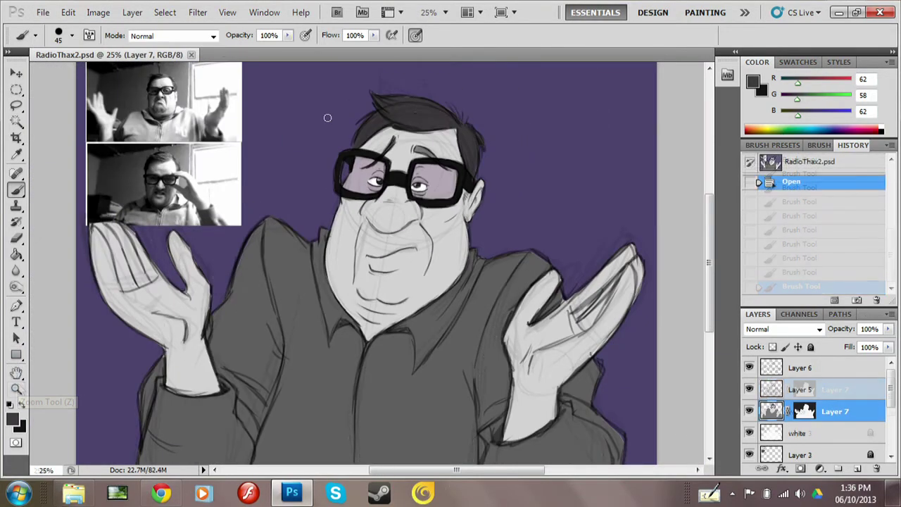
Step: Switch to the Lasso tool and make Layer 6 the visible, active layer
{"action": "key", "text": "l"}
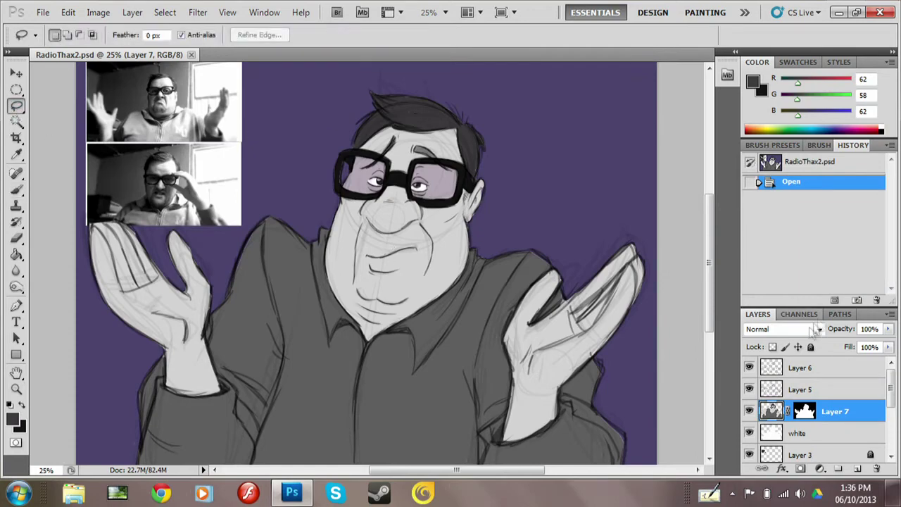
{"action": "left_click", "coordinate": [802, 389]}
{"action": "left_click", "coordinate": [749, 368]}
{"action": "left_click", "coordinate": [802, 367]}
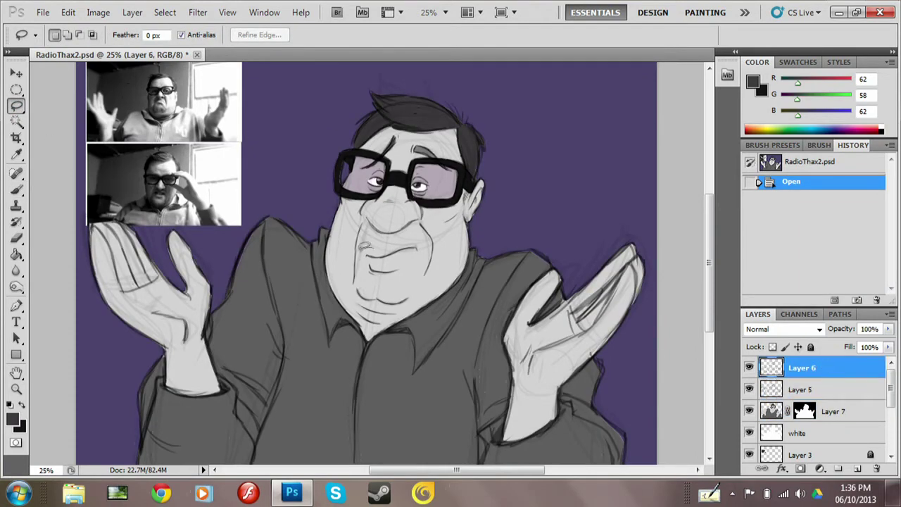
Step: Lasso the mouth strokes and distort them into a new shape, nudged slightly up
{"action": "left_click_drag", "start_coordinate": [425, 248], "coordinate": [385, 238]}
{"action": "left_click", "coordinate": [68, 12]}
{"action": "mouse_move", "coordinate": [115, 268]}
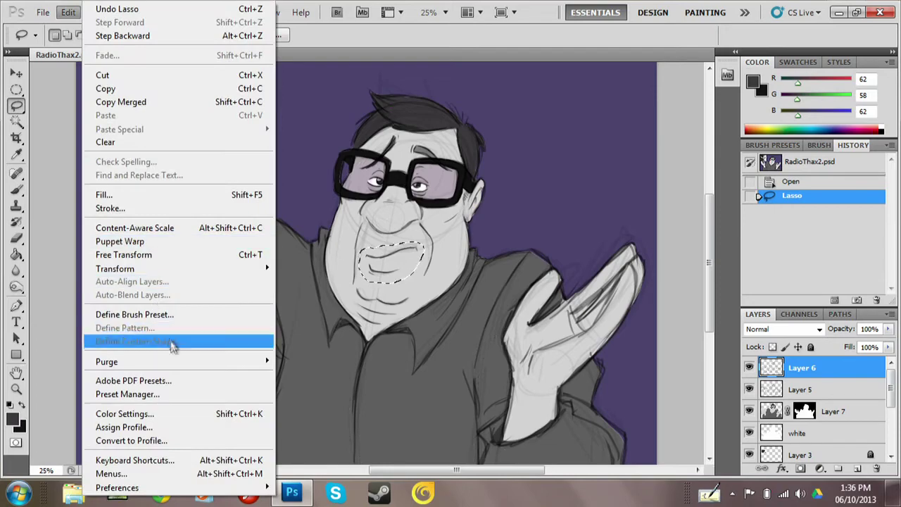
{"action": "left_click", "coordinate": [303, 328]}
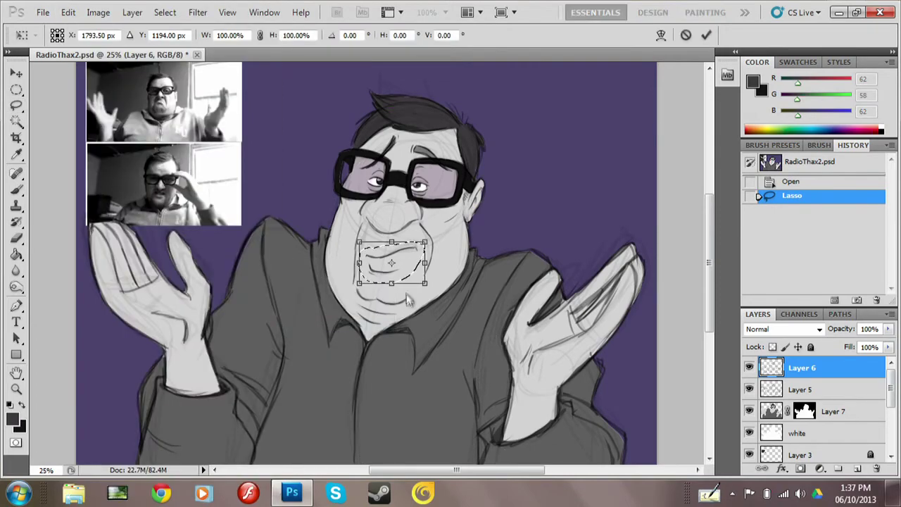
{"action": "scroll", "coordinate": [408, 296], "scroll_direction": "up", "scroll_amount": 1}
{"action": "mouse_move", "coordinate": [429, 243]}
{"action": "left_mouse_down"}
{"action": "mouse_move", "coordinate": [443, 234]}
{"action": "mouse_move", "coordinate": [430, 228]}
{"action": "left_mouse_up"}
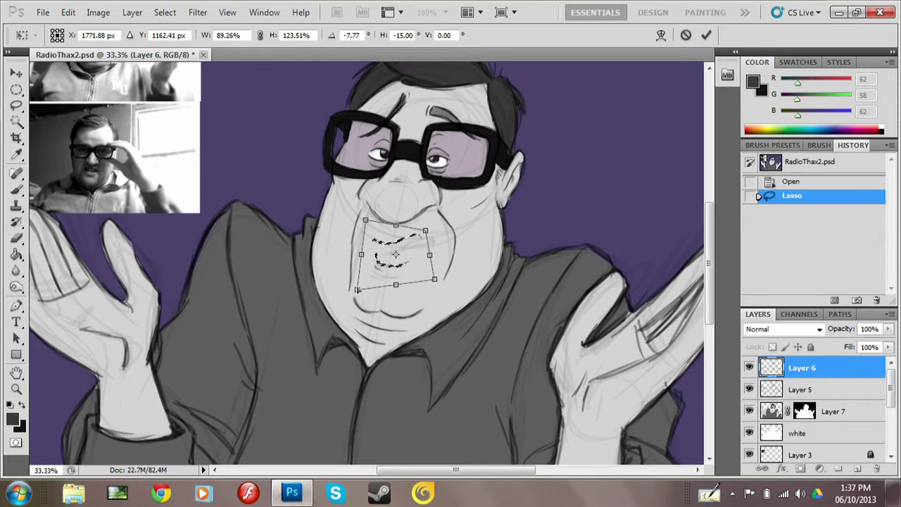
{"action": "left_click_drag", "start_coordinate": [364, 220], "coordinate": [370, 223]}
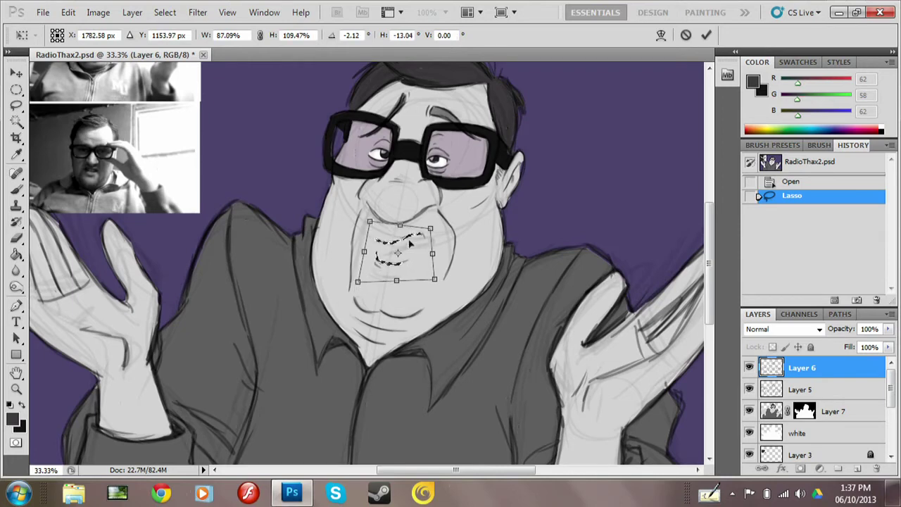
{"action": "key", "text": "Up"}
{"action": "key", "text": "Up"}
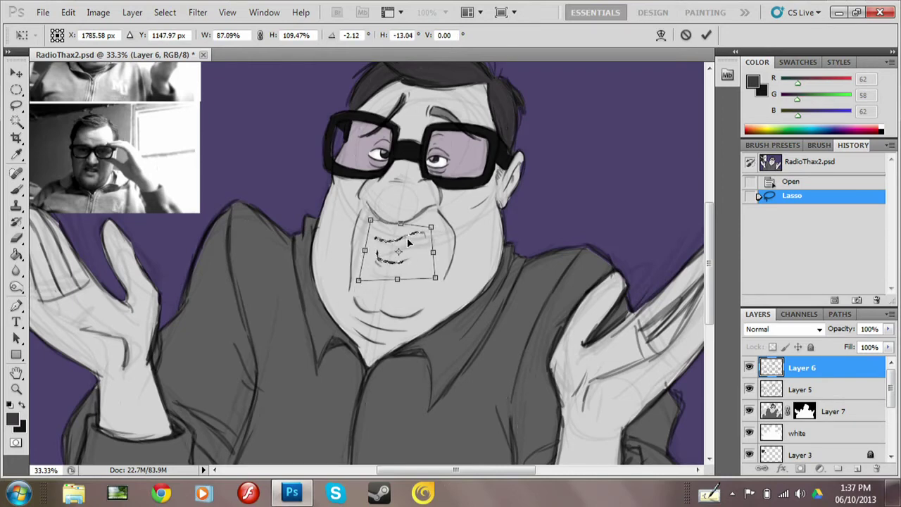
{"action": "key", "text": "Return"}
{"action": "key", "text": "ctrl+d"}
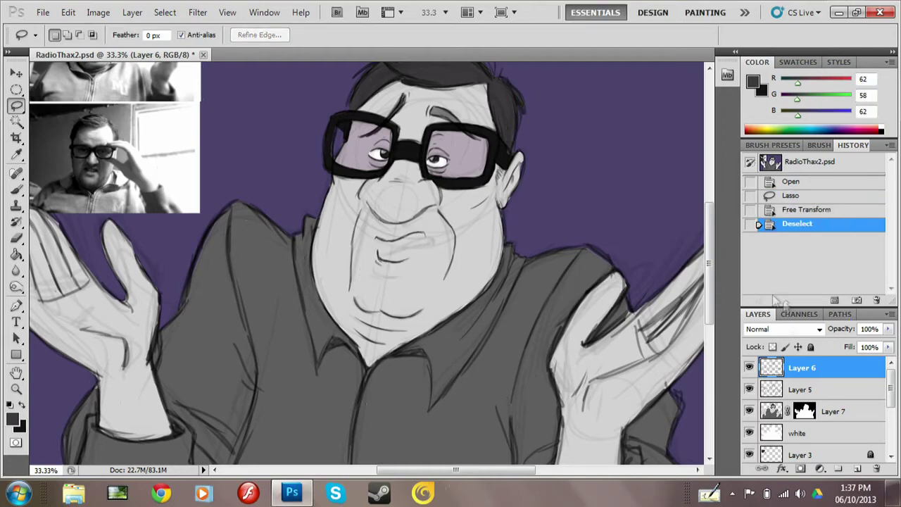
Step: Save the document and make Layer 7 the active layer
{"action": "key", "text": "alt+f"}
{"action": "key", "text": "s"}
{"action": "left_click", "coordinate": [839, 412]}
{"action": "key", "text": "ctrl+minus"}
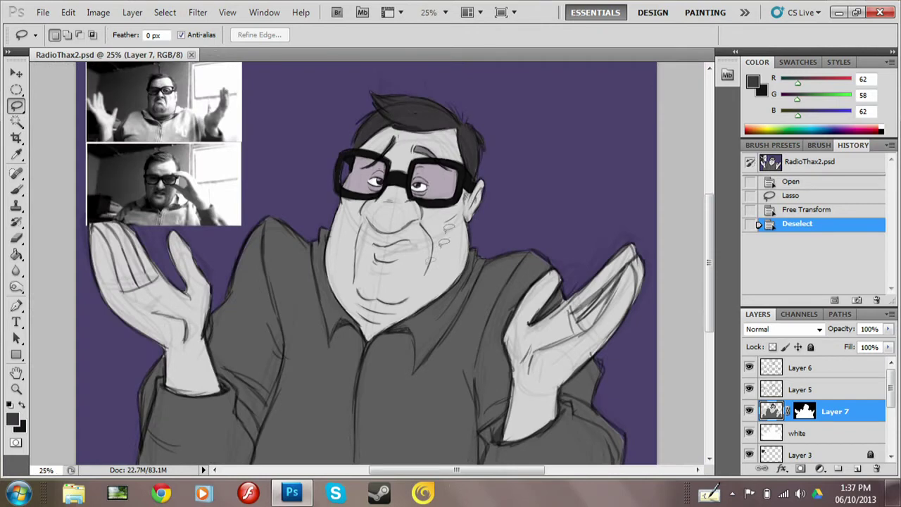
Step: With the Burn tool, deepen jacket shadows along the left arm and lower left edge
{"action": "left_click", "coordinate": [17, 285]}
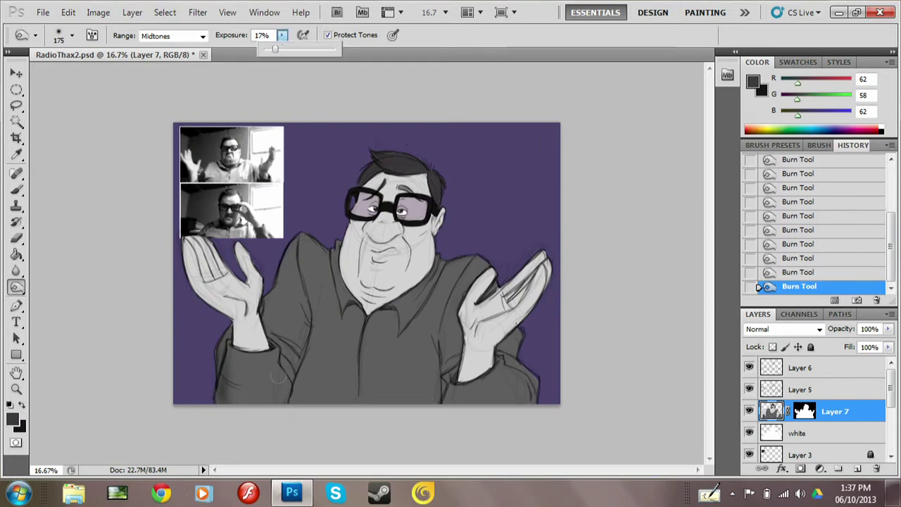
{"action": "left_click_drag", "start_coordinate": [285, 373], "coordinate": [263, 315]}
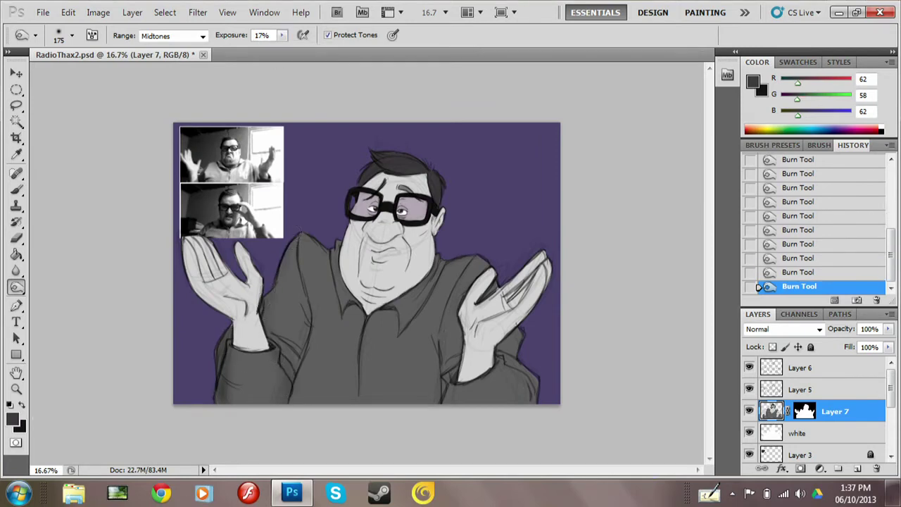
{"action": "mouse_move", "coordinate": [281, 254]}
{"action": "left_mouse_down"}
{"action": "mouse_move", "coordinate": [296, 309]}
{"action": "mouse_move", "coordinate": [278, 373]}
{"action": "left_mouse_up"}
{"action": "mouse_move", "coordinate": [299, 302]}
{"action": "left_mouse_down"}
{"action": "mouse_move", "coordinate": [289, 366]}
{"action": "mouse_move", "coordinate": [309, 321]}
{"action": "left_mouse_up"}
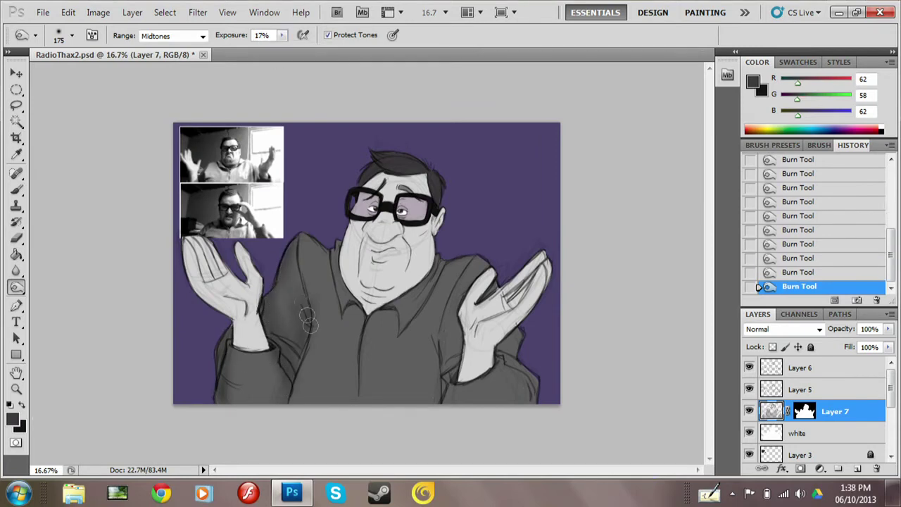
{"action": "left_click_drag", "start_coordinate": [304, 373], "coordinate": [299, 397]}
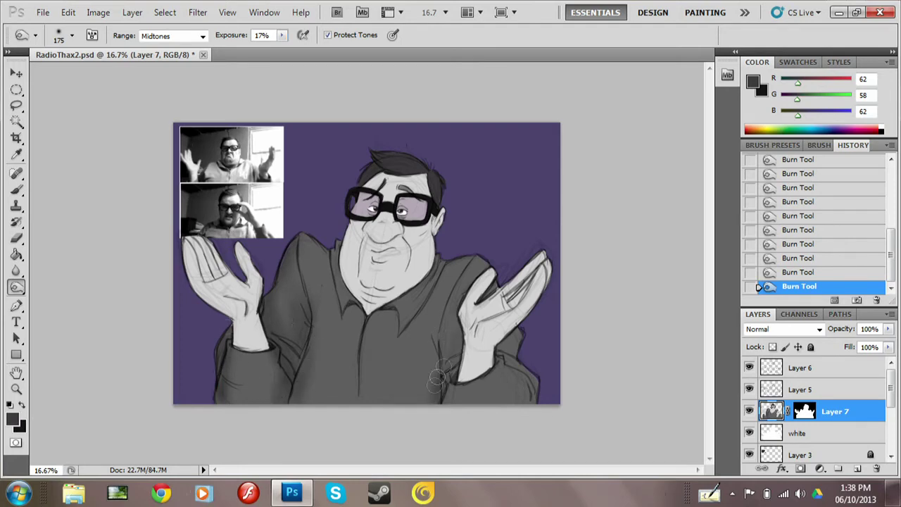
Step: Burn the jacket's chest, lower right, right shoulder, left lapel and collar
{"action": "mouse_move", "coordinate": [438, 379]}
{"action": "left_mouse_down"}
{"action": "mouse_move", "coordinate": [352, 314]}
{"action": "mouse_move", "coordinate": [315, 259]}
{"action": "mouse_move", "coordinate": [332, 245]}
{"action": "mouse_move", "coordinate": [439, 259]}
{"action": "mouse_move", "coordinate": [389, 318]}
{"action": "left_mouse_up"}
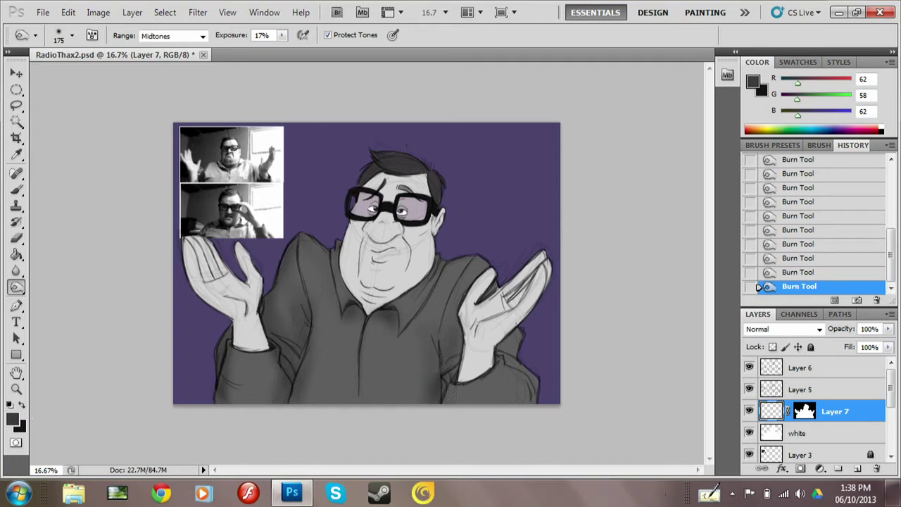
{"action": "left_click_drag", "start_coordinate": [452, 388], "coordinate": [517, 384]}
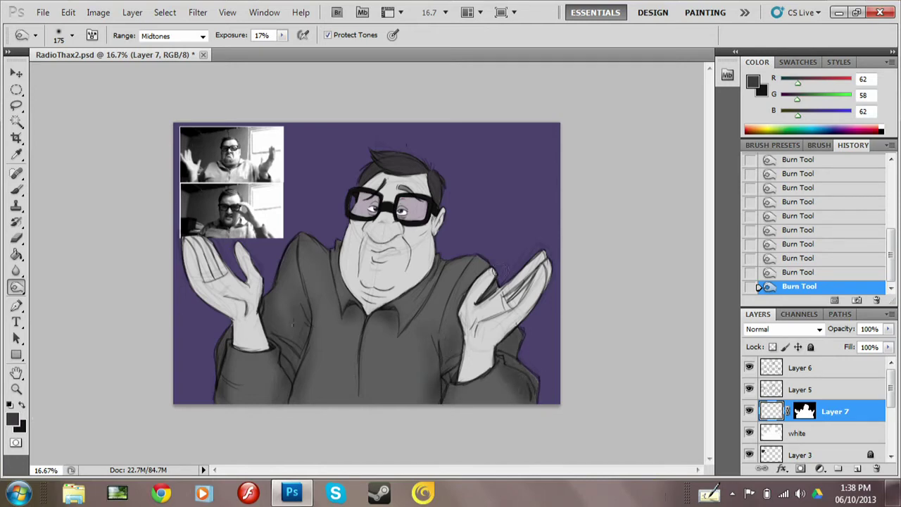
{"action": "mouse_move", "coordinate": [489, 285]}
{"action": "left_mouse_down"}
{"action": "mouse_move", "coordinate": [482, 259]}
{"action": "mouse_move", "coordinate": [431, 285]}
{"action": "left_mouse_up"}
{"action": "left_click_drag", "start_coordinate": [349, 303], "coordinate": [329, 247]}
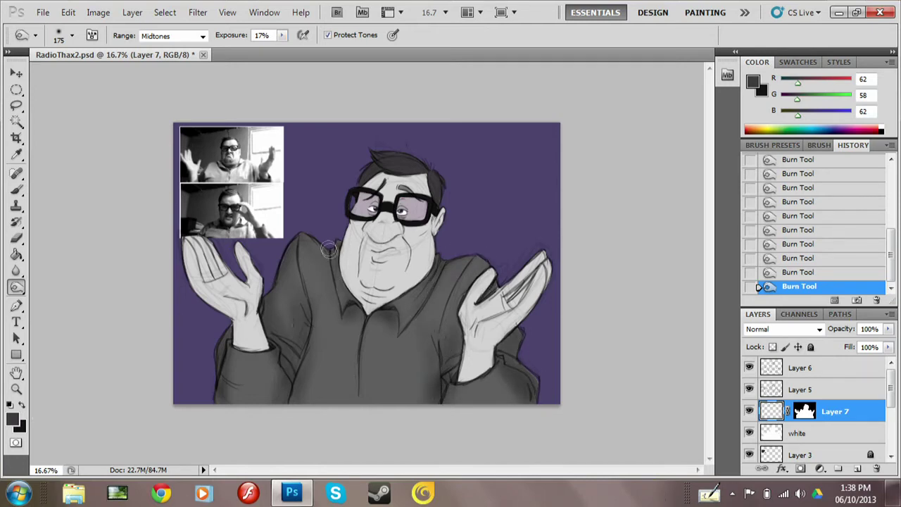
{"action": "left_click_drag", "start_coordinate": [429, 283], "coordinate": [421, 307]}
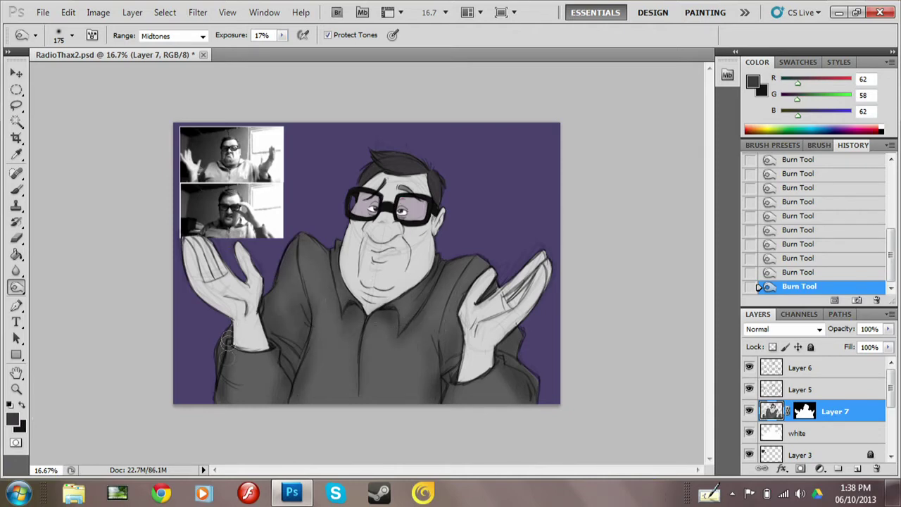
{"action": "mouse_move", "coordinate": [268, 375]}
{"action": "left_mouse_down"}
{"action": "mouse_move", "coordinate": [243, 387]}
{"action": "mouse_move", "coordinate": [200, 388]}
{"action": "left_mouse_up"}
Step: Switch the Burn range to Highlights and darken around both hands and arms
{"action": "left_click", "coordinate": [172, 35]}
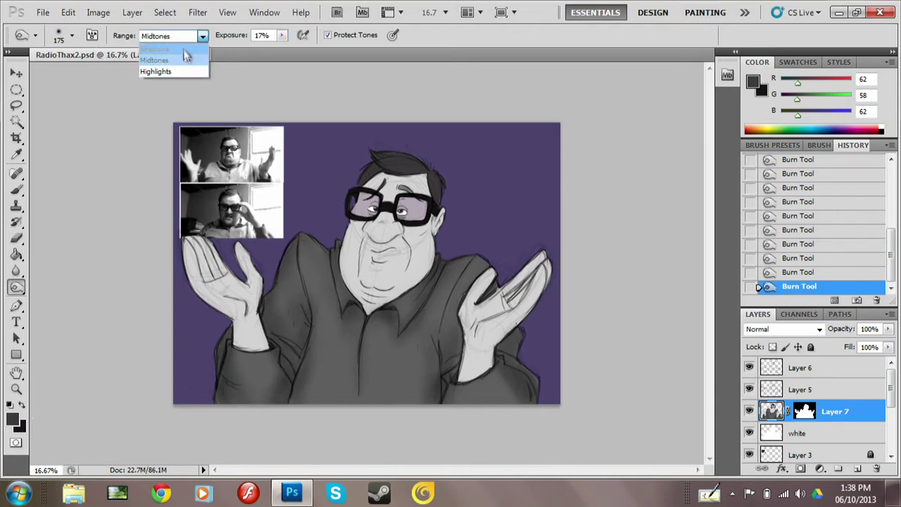
{"action": "left_click", "coordinate": [162, 60]}
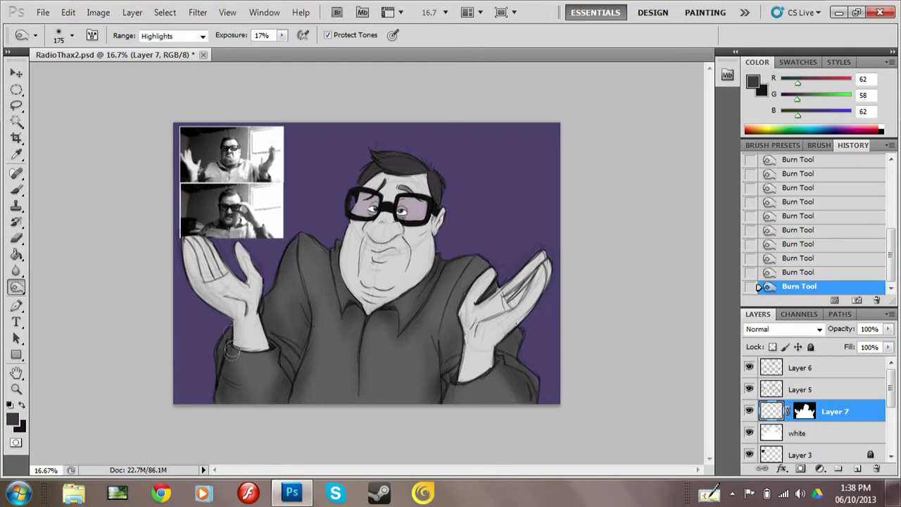
{"action": "left_click_drag", "start_coordinate": [232, 348], "coordinate": [264, 324]}
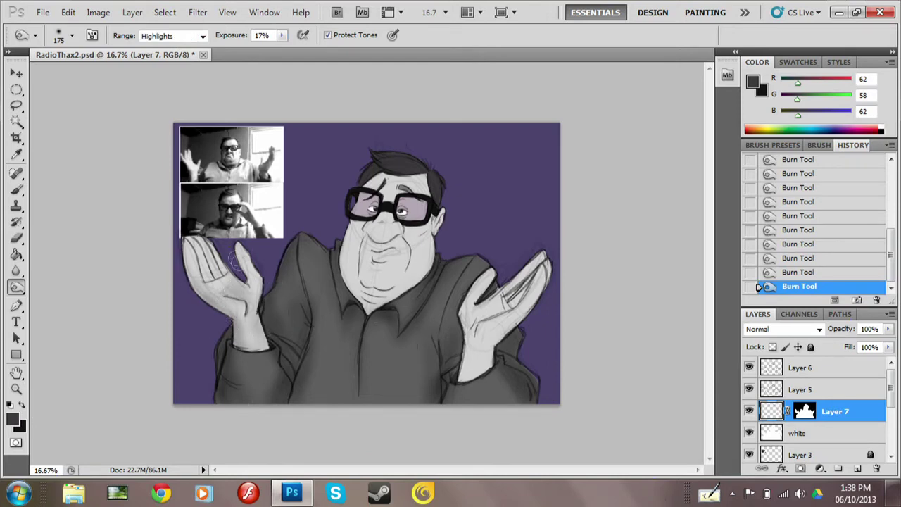
{"action": "left_click_drag", "start_coordinate": [239, 264], "coordinate": [223, 320]}
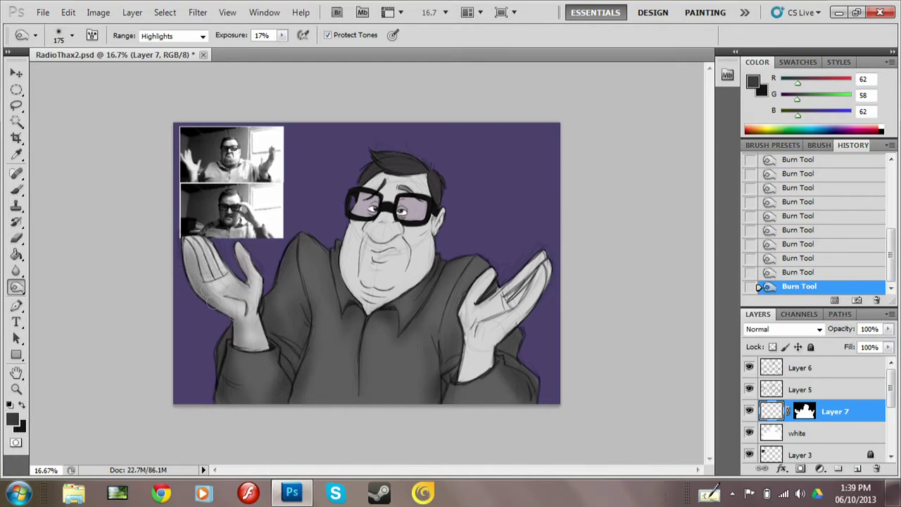
{"action": "mouse_move", "coordinate": [495, 362]}
{"action": "left_mouse_down"}
{"action": "mouse_move", "coordinate": [521, 281]}
{"action": "mouse_move", "coordinate": [473, 380]}
{"action": "left_mouse_up"}
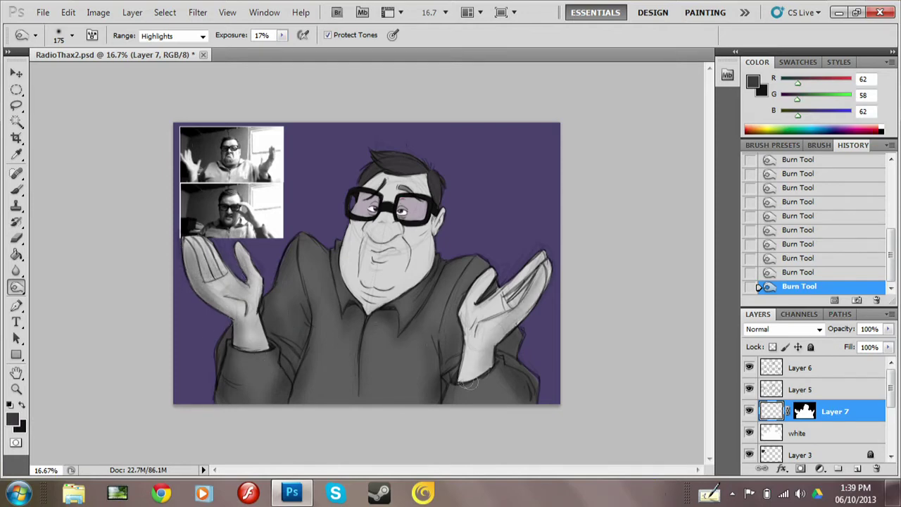
{"action": "mouse_move", "coordinate": [475, 305]}
{"action": "left_mouse_down"}
{"action": "mouse_move", "coordinate": [496, 288]}
{"action": "mouse_move", "coordinate": [454, 322]}
{"action": "mouse_move", "coordinate": [465, 348]}
{"action": "left_mouse_up"}
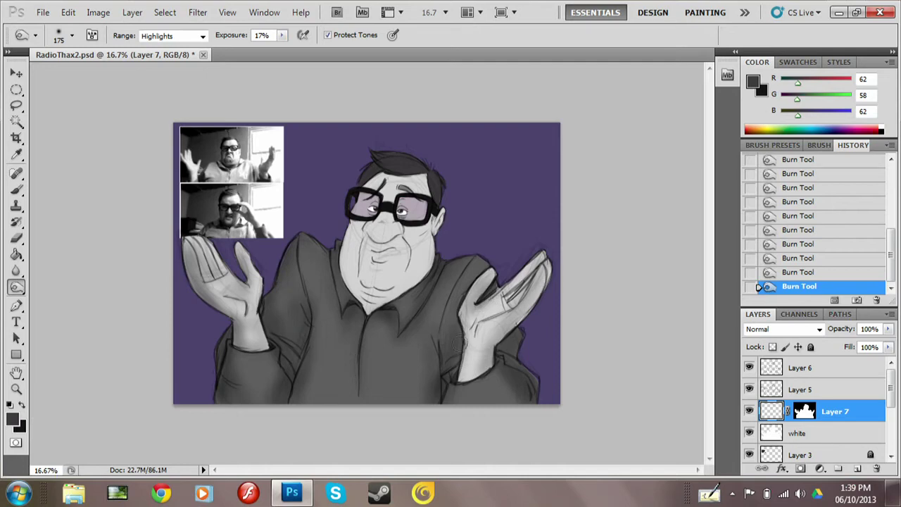
Step: Shade the left jaw, the areas around both glasses lenses, and both cheeks
{"action": "left_click_drag", "start_coordinate": [349, 278], "coordinate": [350, 229]}
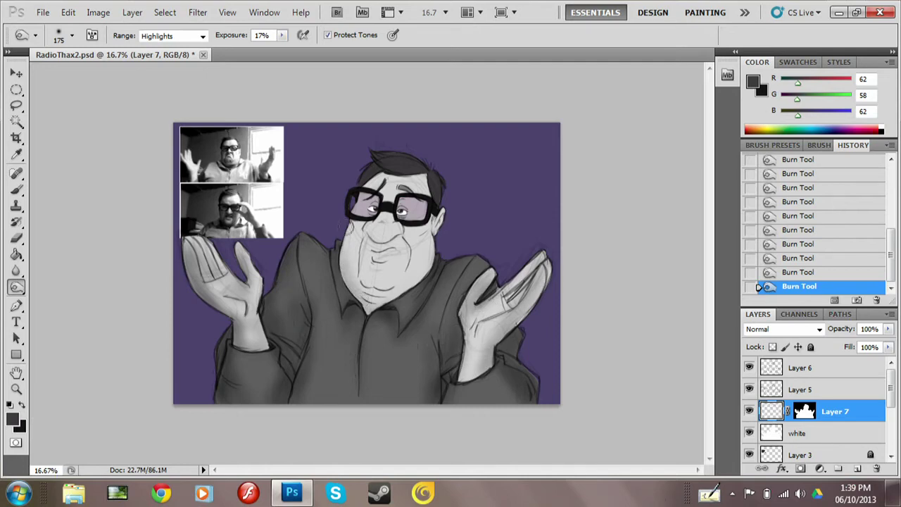
{"action": "left_click", "coordinate": [366, 301]}
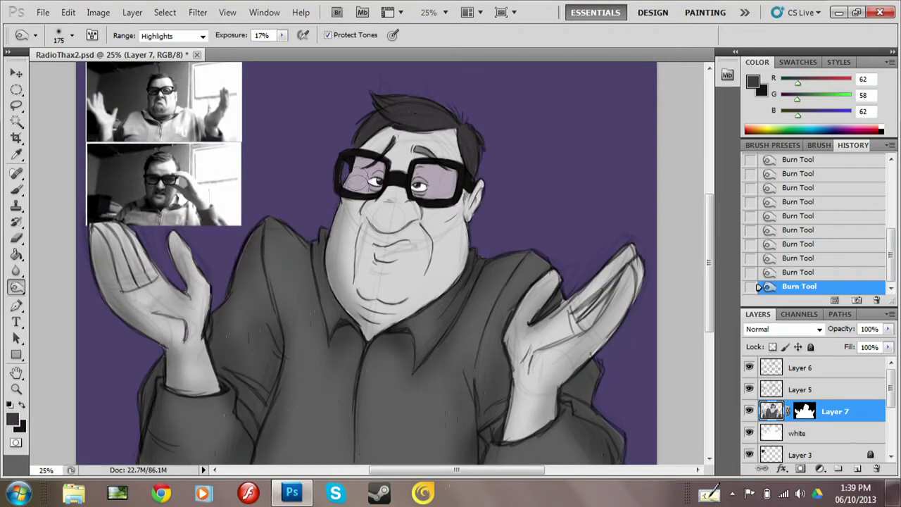
{"action": "left_click_drag", "start_coordinate": [352, 190], "coordinate": [369, 176]}
{"action": "mouse_move", "coordinate": [416, 193]}
{"action": "left_mouse_down"}
{"action": "mouse_move", "coordinate": [433, 176]}
{"action": "mouse_move", "coordinate": [433, 201]}
{"action": "left_mouse_up"}
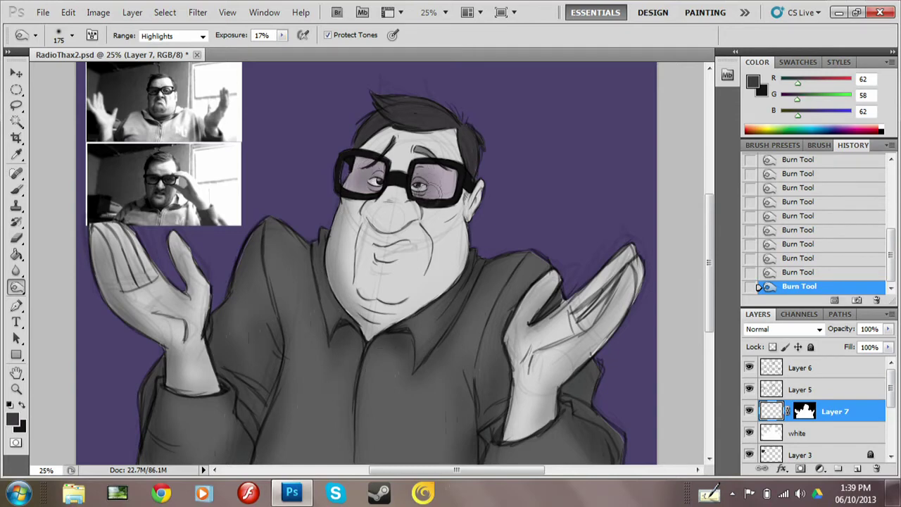
{"action": "mouse_move", "coordinate": [366, 218]}
{"action": "left_mouse_down"}
{"action": "mouse_move", "coordinate": [384, 243]}
{"action": "mouse_move", "coordinate": [405, 239]}
{"action": "left_mouse_up"}
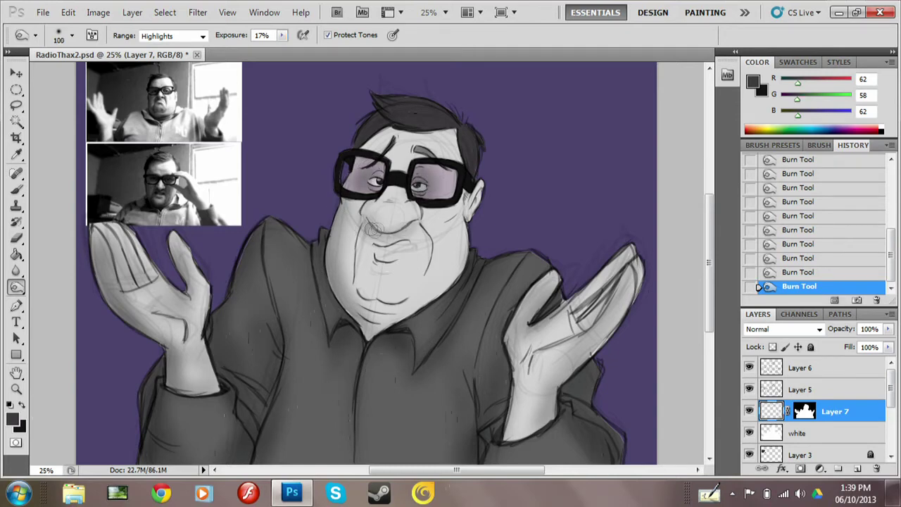
{"action": "left_click_drag", "start_coordinate": [351, 278], "coordinate": [355, 240]}
{"action": "left_click_drag", "start_coordinate": [422, 225], "coordinate": [426, 247]}
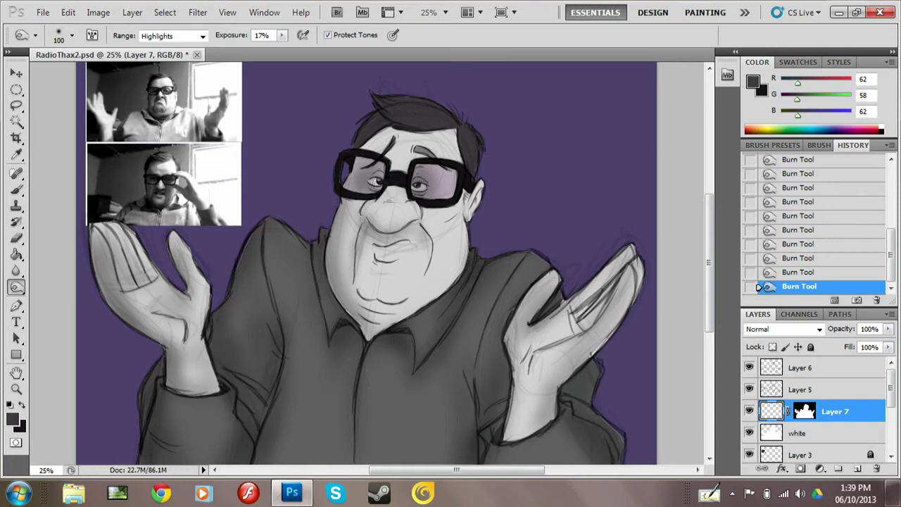
Step: Darken the chin, the bottom of the jaw and the cheek near the ear
{"action": "mouse_move", "coordinate": [394, 306]}
{"action": "left_mouse_down"}
{"action": "mouse_move", "coordinate": [380, 310]}
{"action": "mouse_move", "coordinate": [402, 313]}
{"action": "left_mouse_up"}
{"action": "mouse_move", "coordinate": [345, 295]}
{"action": "left_mouse_down"}
{"action": "mouse_move", "coordinate": [394, 331]}
{"action": "mouse_move", "coordinate": [440, 285]}
{"action": "left_mouse_up"}
{"action": "mouse_move", "coordinate": [457, 204]}
{"action": "left_mouse_down"}
{"action": "mouse_move", "coordinate": [461, 225]}
{"action": "mouse_move", "coordinate": [475, 222]}
{"action": "mouse_move", "coordinate": [461, 228]}
{"action": "mouse_move", "coordinate": [433, 296]}
{"action": "left_mouse_up"}
{"action": "left_click_drag", "start_coordinate": [450, 232], "coordinate": [461, 282]}
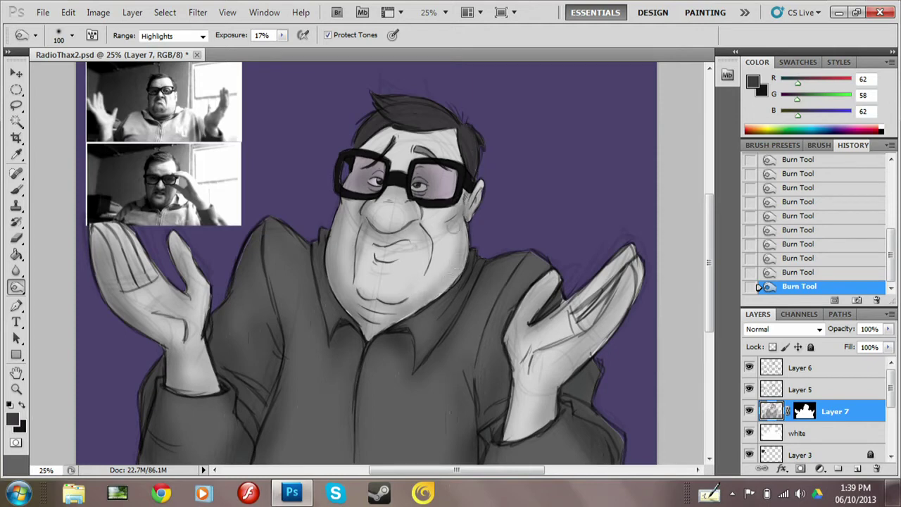
Step: Shade the forehead above the eyebrow, around the eyes, and along the nose and mouth
{"action": "mouse_move", "coordinate": [394, 135]}
{"action": "left_mouse_down"}
{"action": "mouse_move", "coordinate": [454, 141]}
{"action": "mouse_move", "coordinate": [362, 144]}
{"action": "left_mouse_up"}
{"action": "left_click_drag", "start_coordinate": [376, 176], "coordinate": [421, 199]}
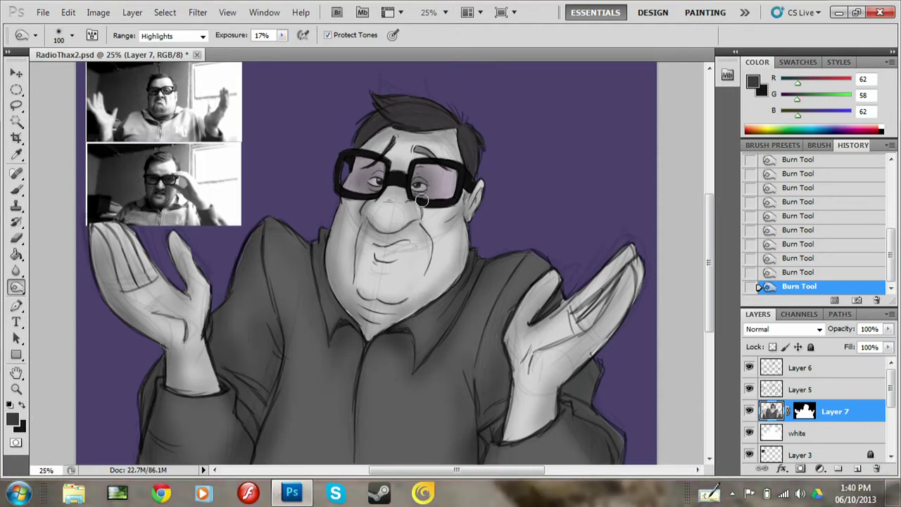
{"action": "mouse_move", "coordinate": [372, 212]}
{"action": "left_mouse_down"}
{"action": "mouse_move", "coordinate": [419, 211]}
{"action": "mouse_move", "coordinate": [399, 264]}
{"action": "left_mouse_up"}
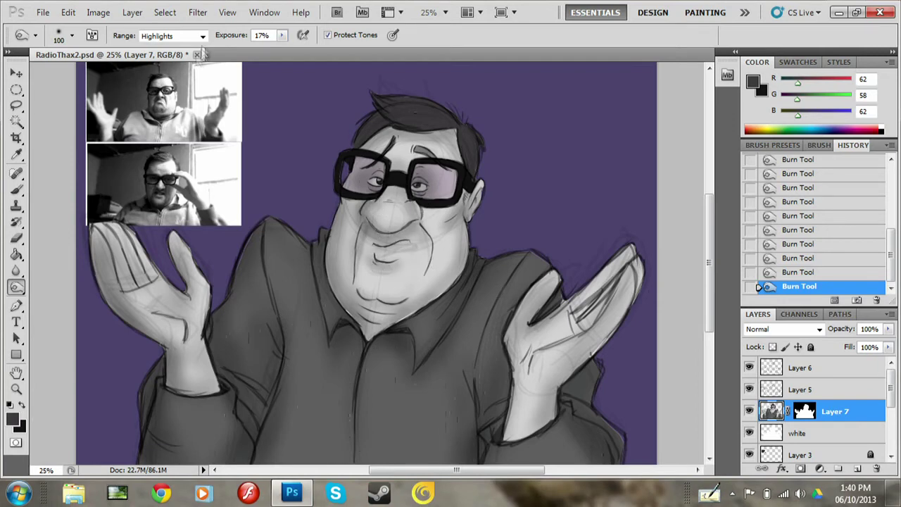
{"action": "left_click", "coordinate": [173, 36]}
Step: Burn midtones slightly on the hair, chin and the left-hand finger crease
{"action": "left_click", "coordinate": [165, 69]}
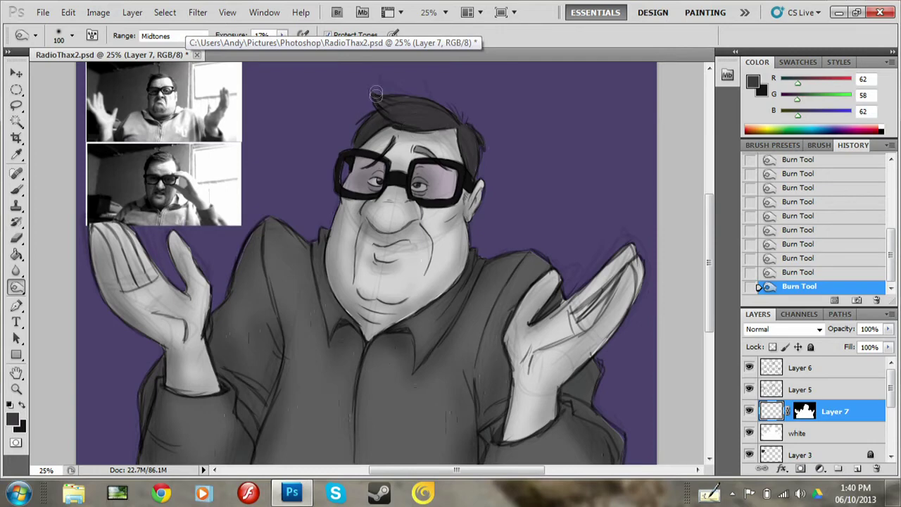
{"action": "mouse_move", "coordinate": [376, 93]}
{"action": "left_mouse_down"}
{"action": "mouse_move", "coordinate": [454, 120]}
{"action": "mouse_move", "coordinate": [383, 113]}
{"action": "mouse_move", "coordinate": [453, 134]}
{"action": "left_mouse_up"}
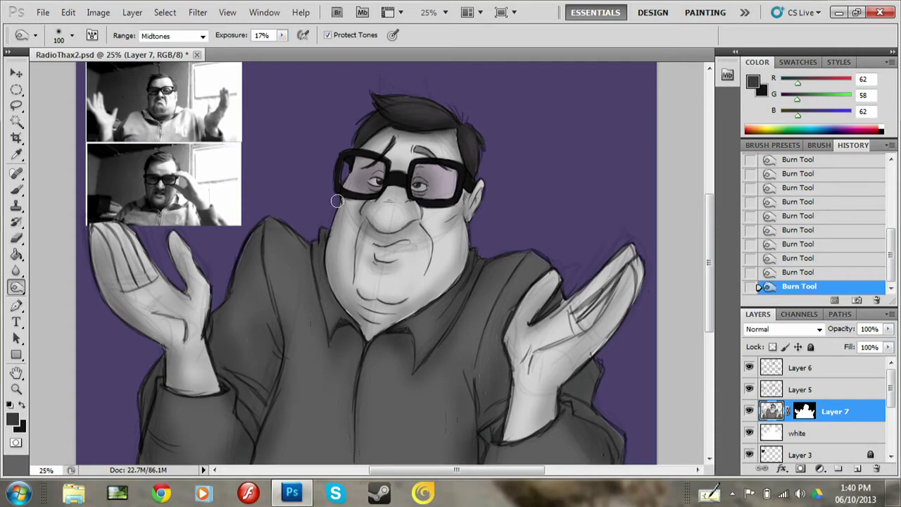
{"action": "left_click_drag", "start_coordinate": [456, 262], "coordinate": [380, 328]}
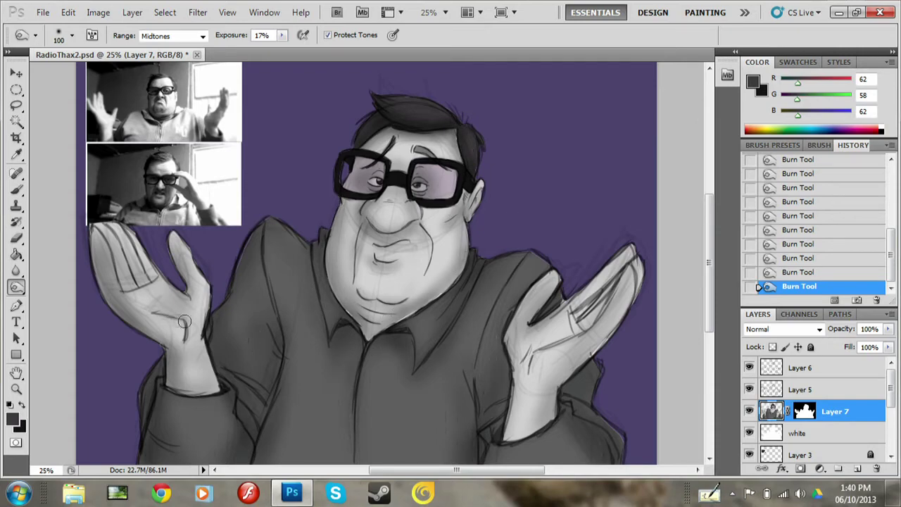
{"action": "left_click_drag", "start_coordinate": [183, 322], "coordinate": [189, 336]}
Step: Save the document
{"action": "left_click", "coordinate": [42, 12]}
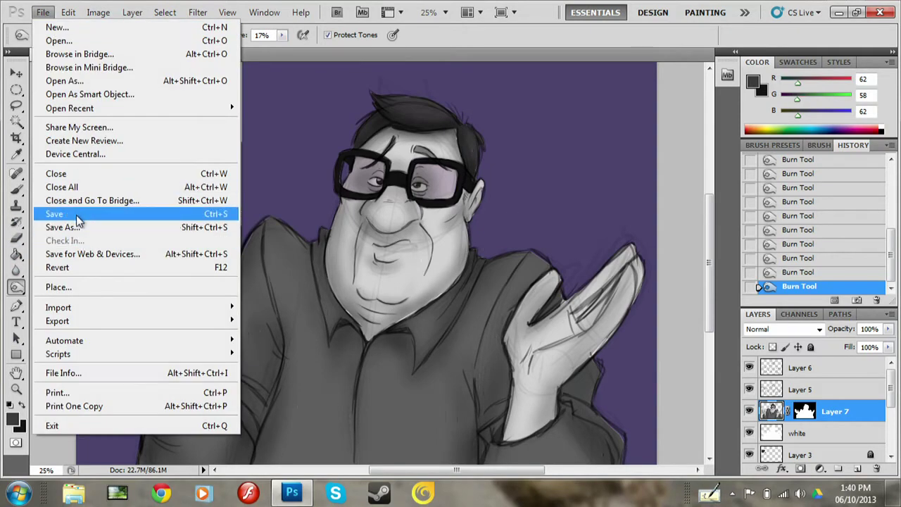
{"action": "left_click", "coordinate": [49, 212]}
{"action": "left_click_drag", "start_coordinate": [17, 287], "coordinate": [43, 279]}
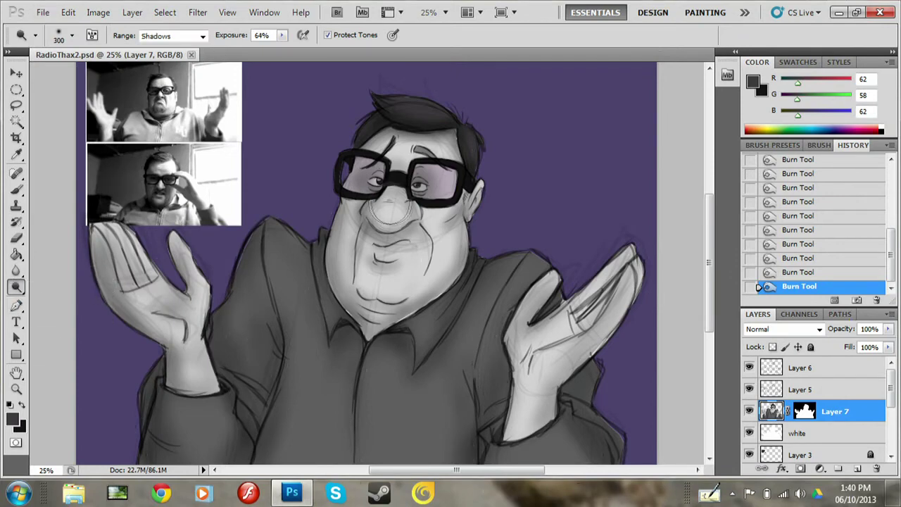
Step: Set the Dodge tool to Highlights at 21% exposure and brighten the nose
{"action": "left_click", "coordinate": [394, 212]}
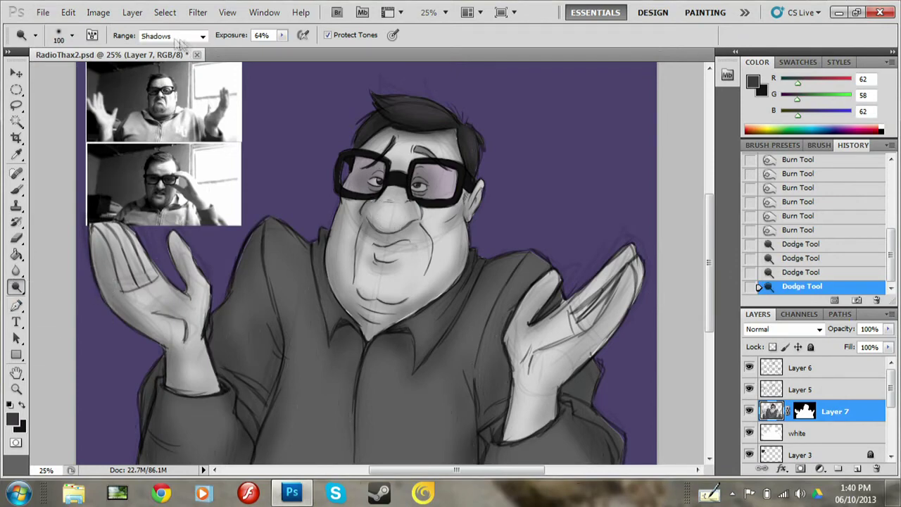
{"action": "left_click", "coordinate": [173, 36]}
{"action": "left_click", "coordinate": [162, 59]}
{"action": "left_click", "coordinate": [391, 208]}
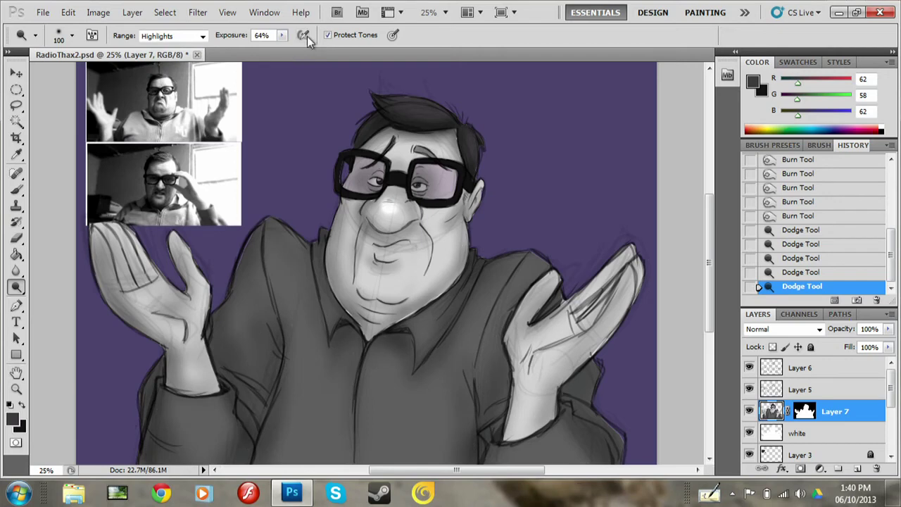
{"action": "left_click", "coordinate": [281, 35]}
{"action": "left_click_drag", "start_coordinate": [289, 53], "coordinate": [251, 56]}
{"action": "left_click", "coordinate": [395, 217]}
Step: Lighten the eyebrow, the lips, and the fingers, thumbs and palm of both hands
{"action": "left_click", "coordinate": [282, 35]}
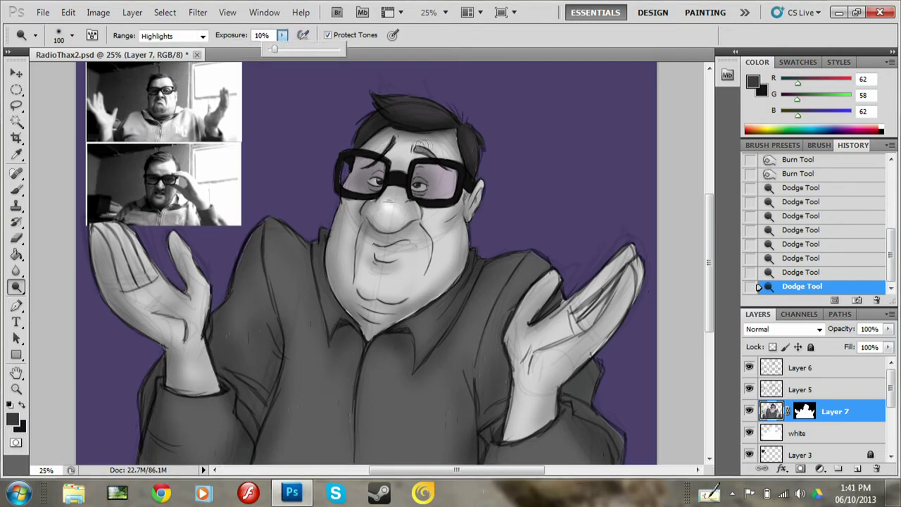
{"action": "left_click", "coordinate": [416, 144]}
{"action": "left_click_drag", "start_coordinate": [411, 141], "coordinate": [426, 169]}
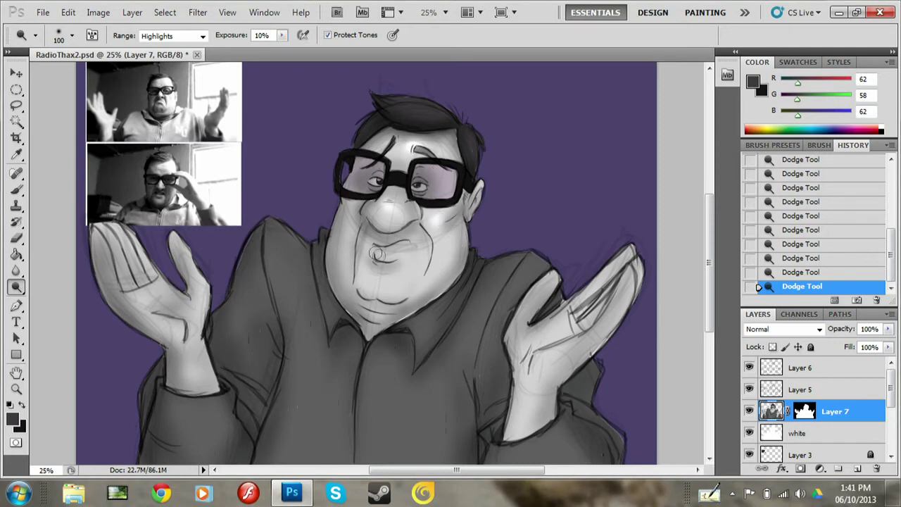
{"action": "left_click_drag", "start_coordinate": [378, 253], "coordinate": [394, 250]}
{"action": "left_click_drag", "start_coordinate": [552, 276], "coordinate": [521, 309]}
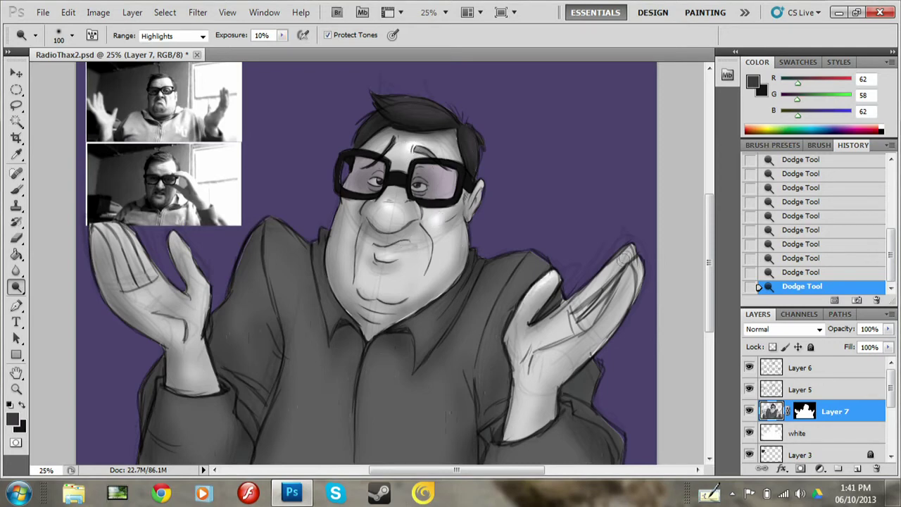
{"action": "mouse_move", "coordinate": [624, 257]}
{"action": "left_mouse_down"}
{"action": "mouse_move", "coordinate": [626, 278]}
{"action": "mouse_move", "coordinate": [625, 240]}
{"action": "left_mouse_up"}
{"action": "left_click_drag", "start_coordinate": [531, 369], "coordinate": [588, 324]}
{"action": "left_click_drag", "start_coordinate": [175, 239], "coordinate": [201, 263]}
{"action": "left_click_drag", "start_coordinate": [197, 296], "coordinate": [183, 242]}
{"action": "mouse_move", "coordinate": [105, 232]}
{"action": "left_mouse_down"}
{"action": "mouse_move", "coordinate": [137, 285]}
{"action": "mouse_move", "coordinate": [123, 240]}
{"action": "mouse_move", "coordinate": [183, 331]}
{"action": "mouse_move", "coordinate": [151, 308]}
{"action": "left_mouse_up"}
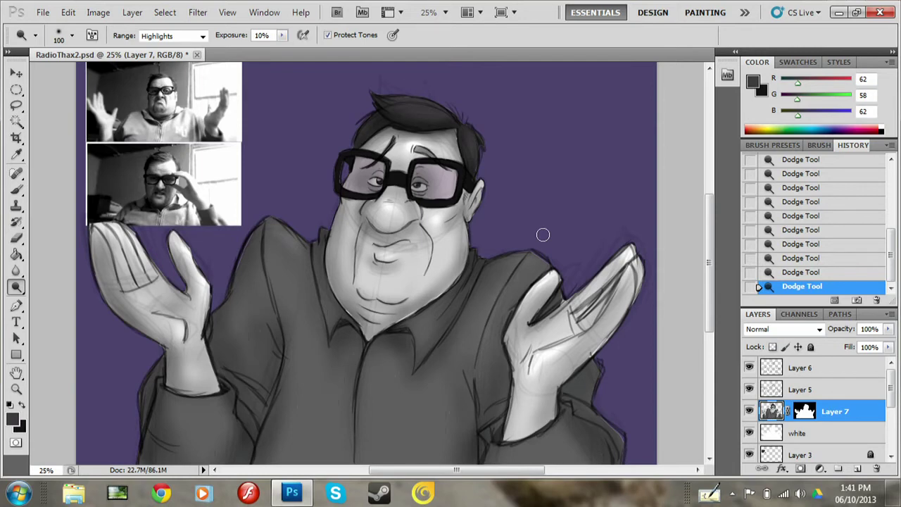
Step: Lighten the jacket near the chest, the chin and the top of the hair
{"action": "left_click", "coordinate": [281, 35]}
{"action": "left_click", "coordinate": [485, 328]}
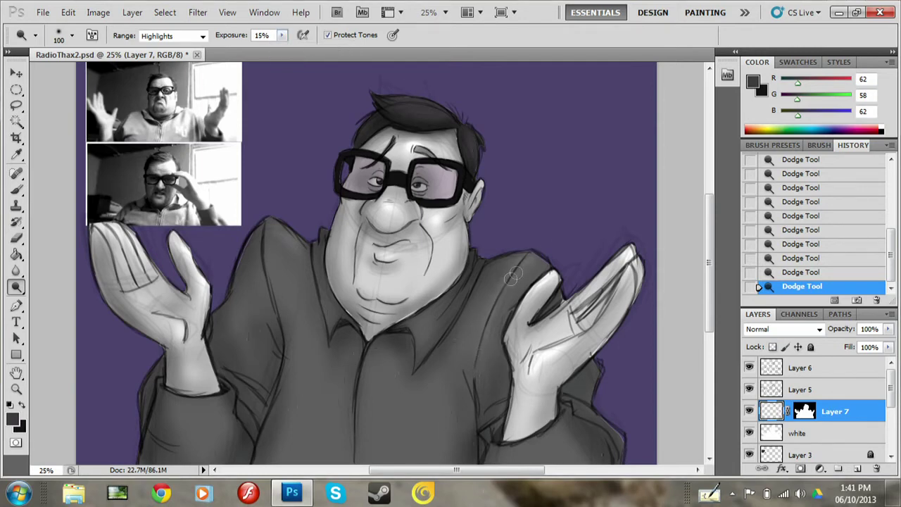
{"action": "left_click_drag", "start_coordinate": [512, 278], "coordinate": [527, 261]}
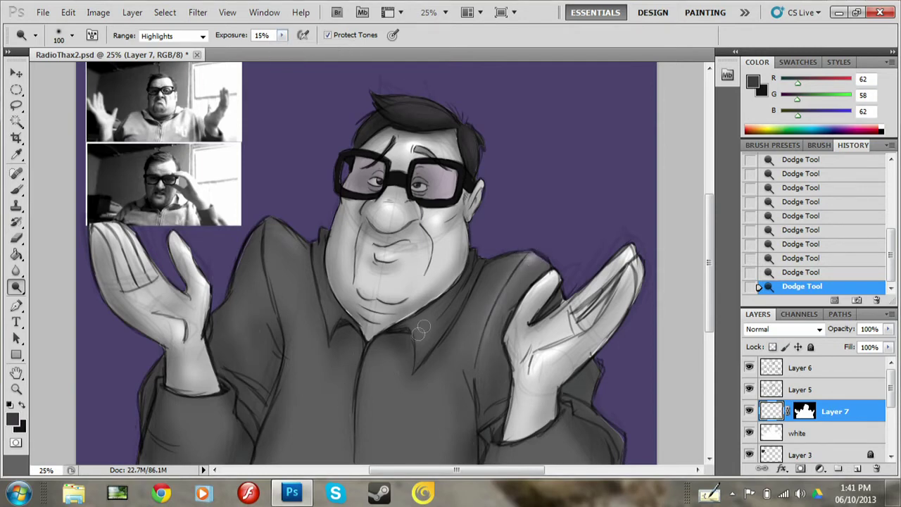
{"action": "left_click_drag", "start_coordinate": [364, 293], "coordinate": [391, 290]}
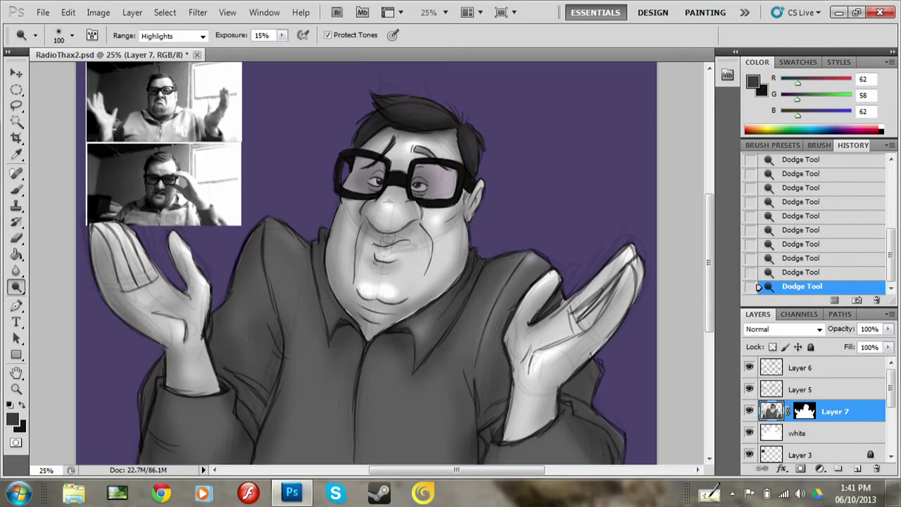
{"action": "mouse_move", "coordinate": [383, 249]}
{"action": "left_mouse_down"}
{"action": "mouse_move", "coordinate": [395, 211]}
{"action": "mouse_move", "coordinate": [419, 212]}
{"action": "left_mouse_up"}
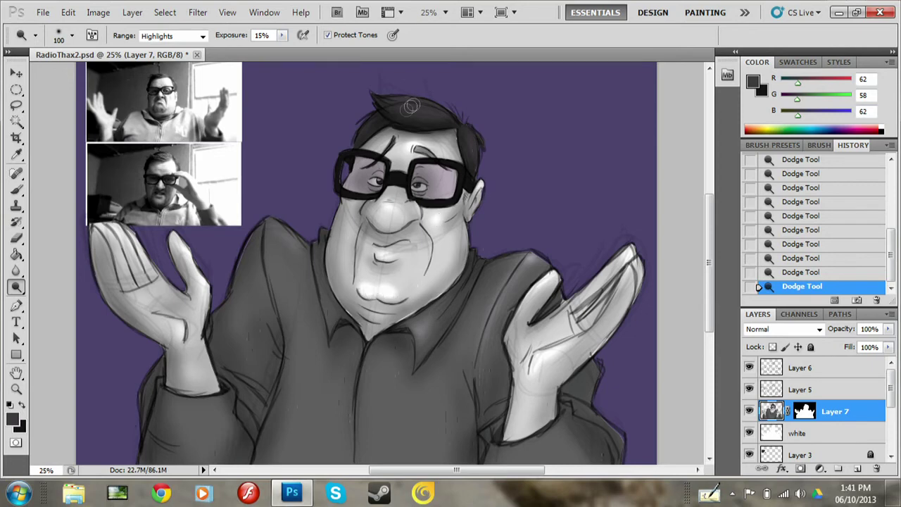
{"action": "left_click_drag", "start_coordinate": [394, 104], "coordinate": [434, 112]}
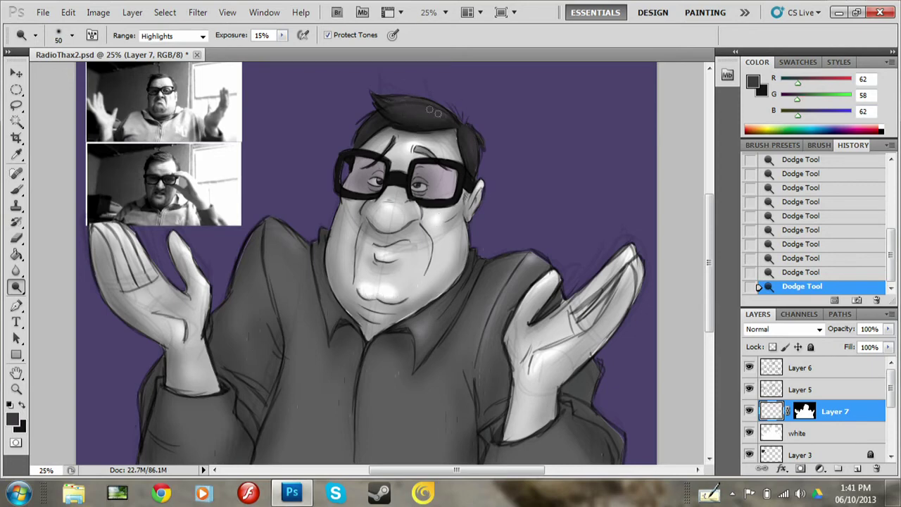
Step: Switch the Dodge range to Midtones with 21% exposure
{"action": "left_click", "coordinate": [282, 35]}
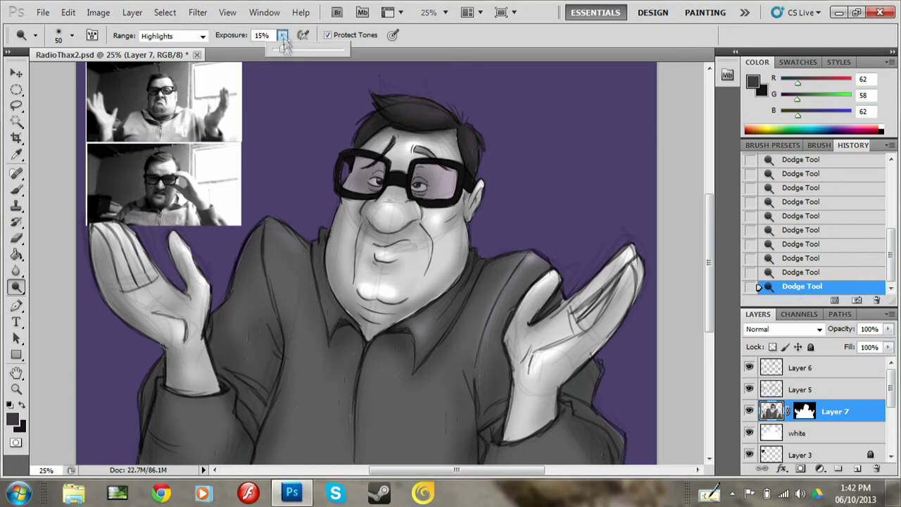
{"action": "left_click", "coordinate": [431, 115]}
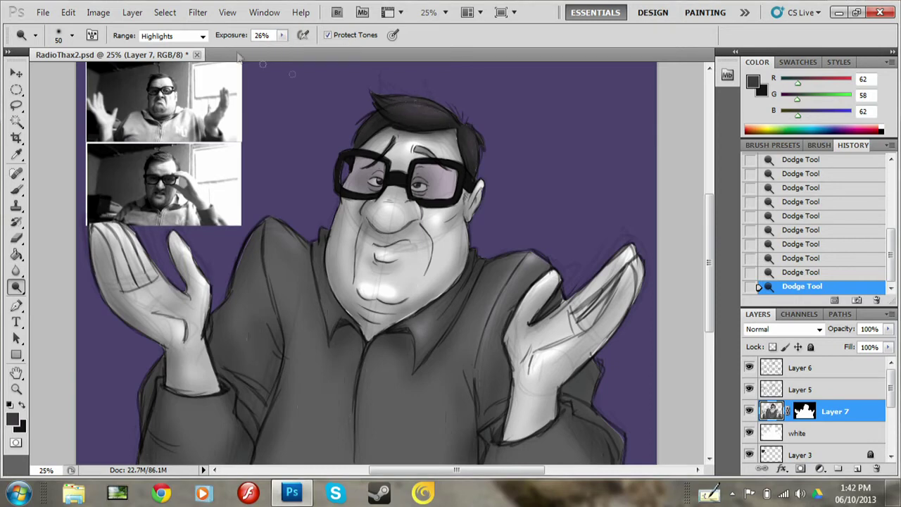
{"action": "left_click_drag", "start_coordinate": [282, 35], "coordinate": [294, 51]}
{"action": "left_click", "coordinate": [172, 36]}
{"action": "left_click", "coordinate": [162, 58]}
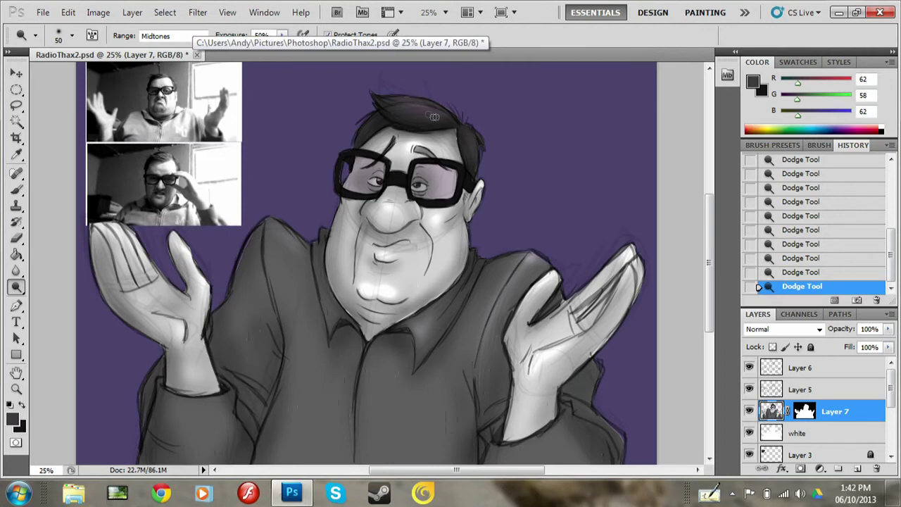
{"action": "left_click_drag", "start_coordinate": [282, 35], "coordinate": [264, 52]}
{"action": "left_click", "coordinate": [422, 113]}
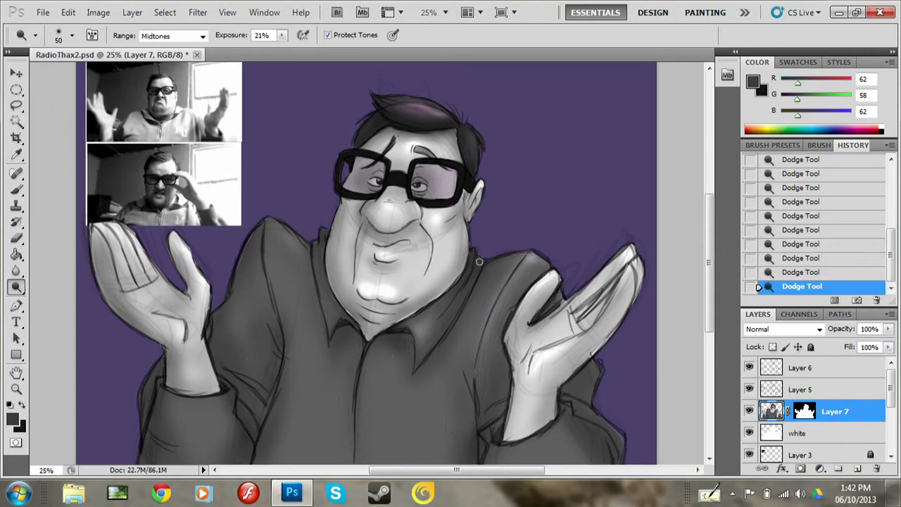
Step: Lighten subtle strips and patches across the left and right jacket
{"action": "left_click_drag", "start_coordinate": [318, 260], "coordinate": [314, 272]}
{"action": "left_click_drag", "start_coordinate": [357, 421], "coordinate": [358, 380]}
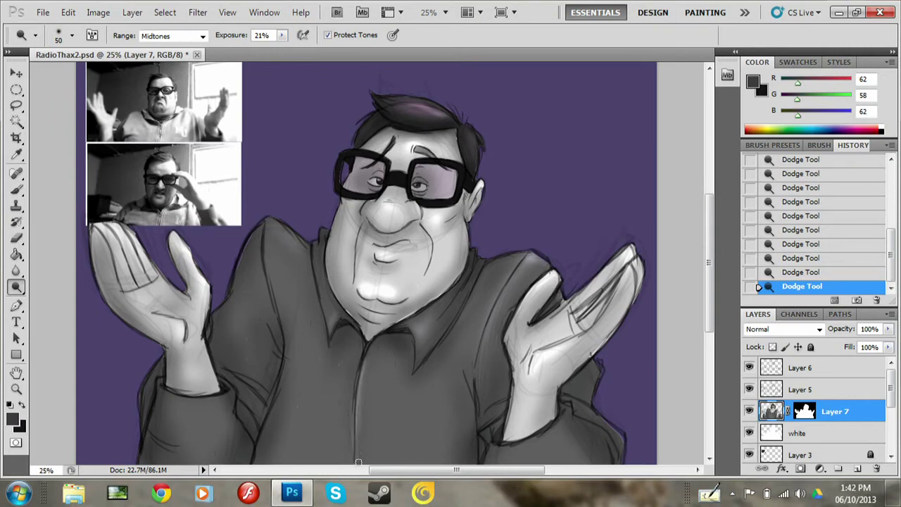
{"action": "left_click_drag", "start_coordinate": [222, 383], "coordinate": [232, 395]}
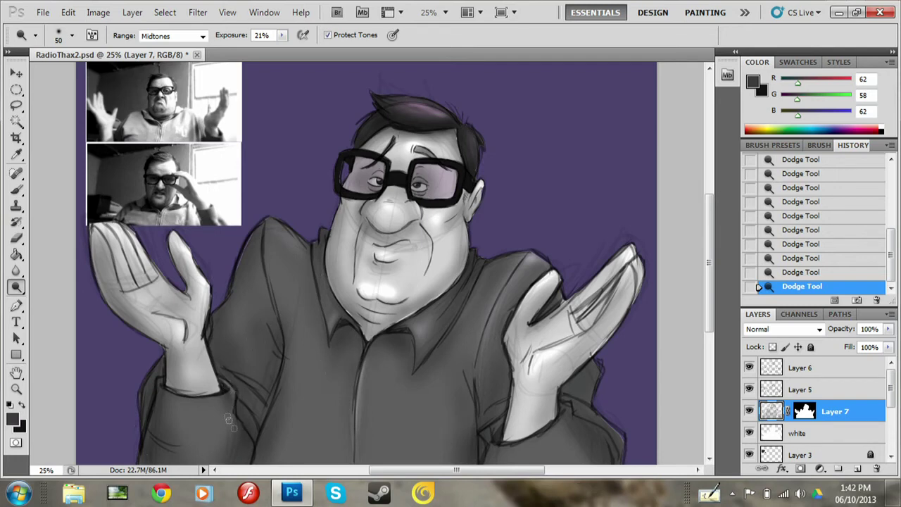
{"action": "left_click_drag", "start_coordinate": [266, 232], "coordinate": [267, 282]}
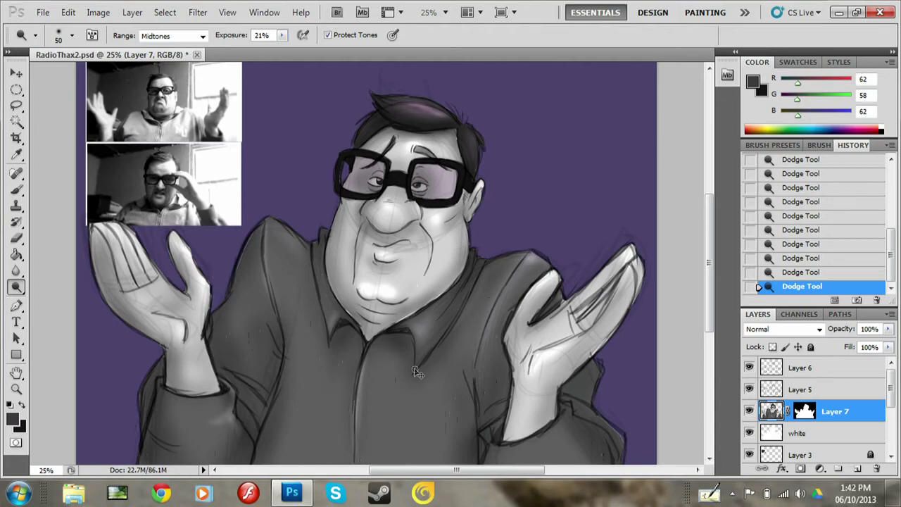
{"action": "key", "text": "ctrl+minus"}
Step: Save, then hide the purple shade and white Background layers
{"action": "left_click", "coordinate": [42, 12]}
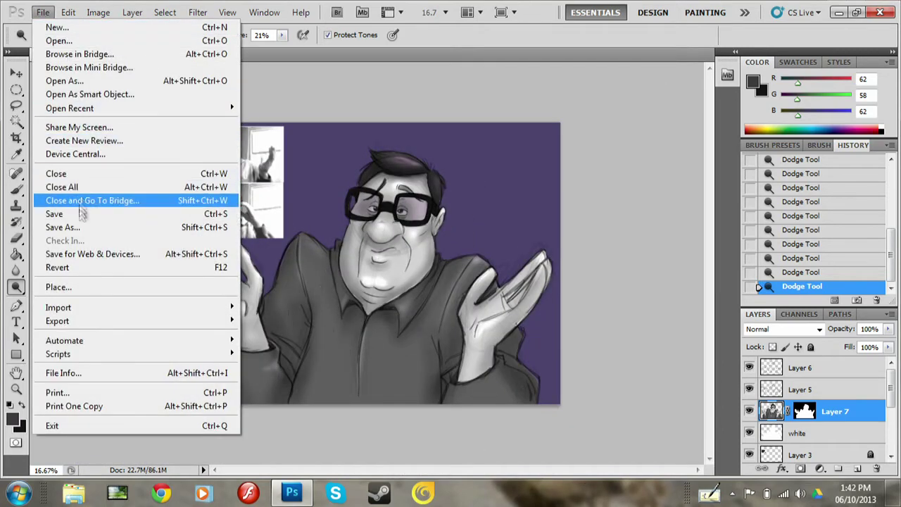
{"action": "left_click", "coordinate": [70, 209]}
{"action": "scroll", "coordinate": [809, 408], "scroll_direction": "down", "scroll_amount": 3}
{"action": "left_click", "coordinate": [749, 430]}
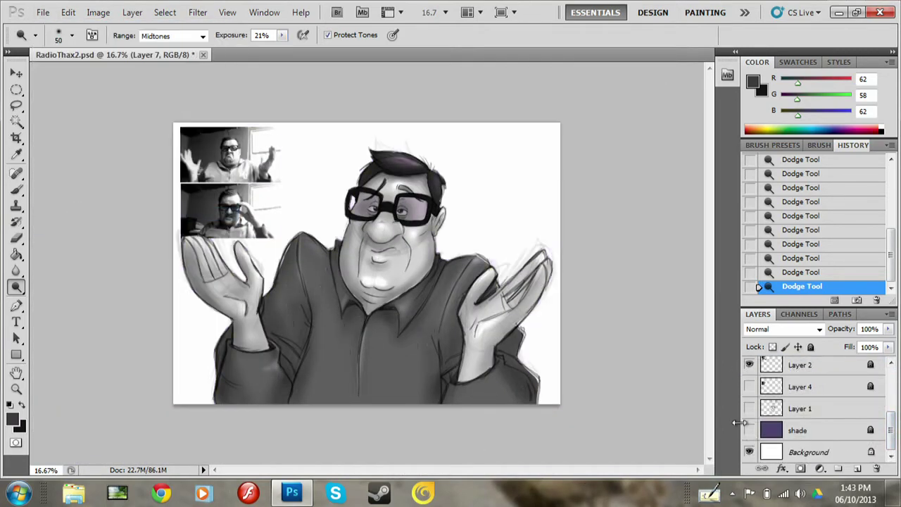
{"action": "left_click", "coordinate": [750, 452]}
Step: Zoom in on the figure and save the document again
{"action": "key", "text": "ctrl+plus"}
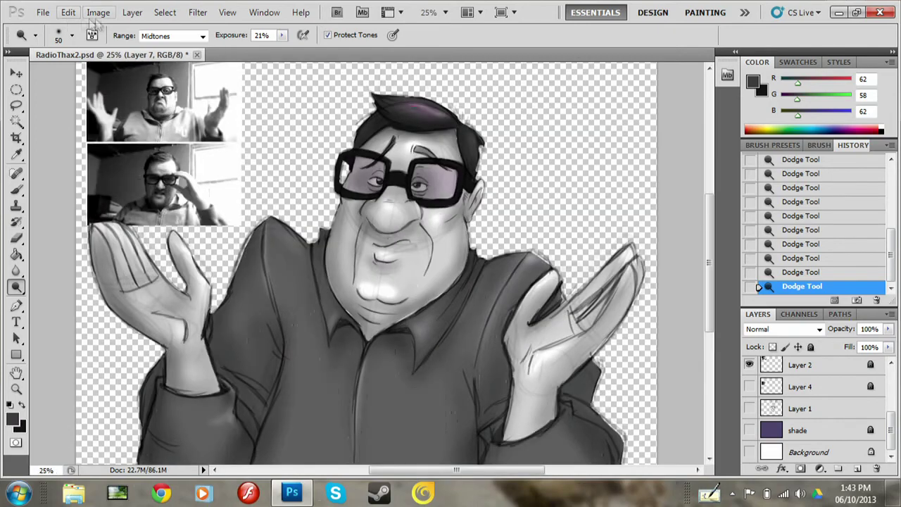
{"action": "left_click", "coordinate": [43, 12]}
{"action": "left_click", "coordinate": [70, 200]}
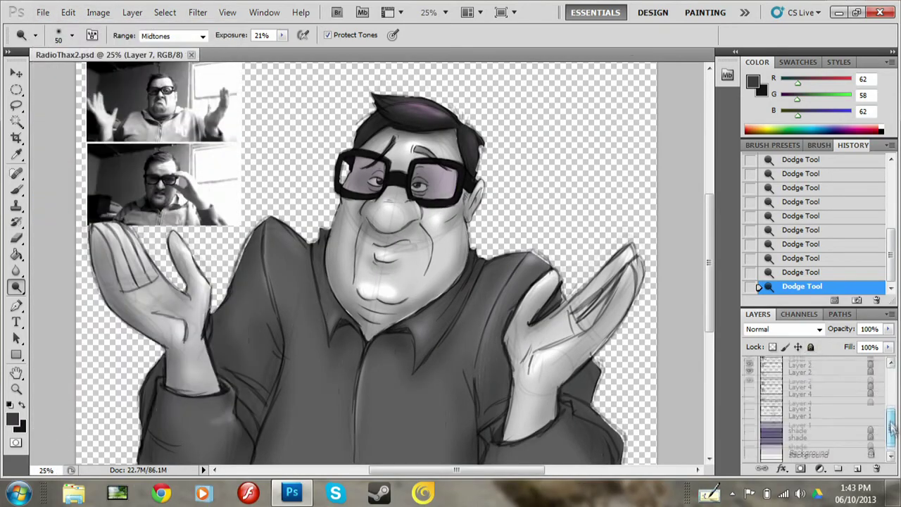
{"action": "scroll", "coordinate": [844, 380], "scroll_direction": "up", "scroll_amount": 3}
Step: Add an Outer Glow to the white layer and show the purple shade layer again
{"action": "left_click", "coordinate": [825, 412]}
{"action": "double_click", "coordinate": [829, 412]}
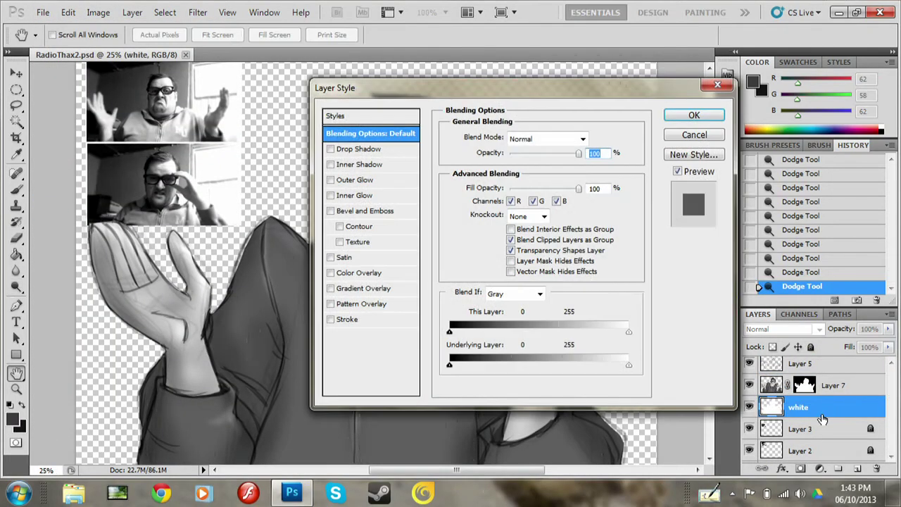
{"action": "left_click", "coordinate": [330, 180]}
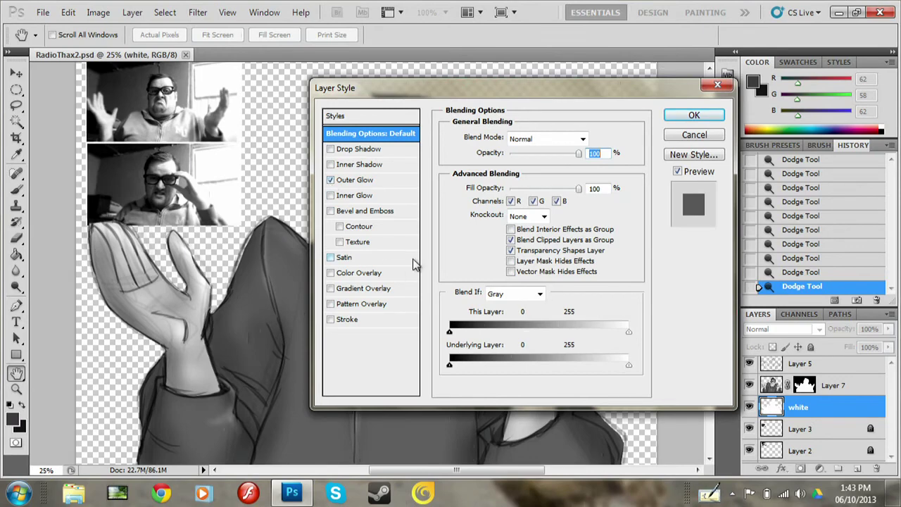
{"action": "left_click", "coordinate": [354, 179]}
{"action": "left_click", "coordinate": [693, 114]}
{"action": "scroll", "coordinate": [810, 409], "scroll_direction": "down", "scroll_amount": 3}
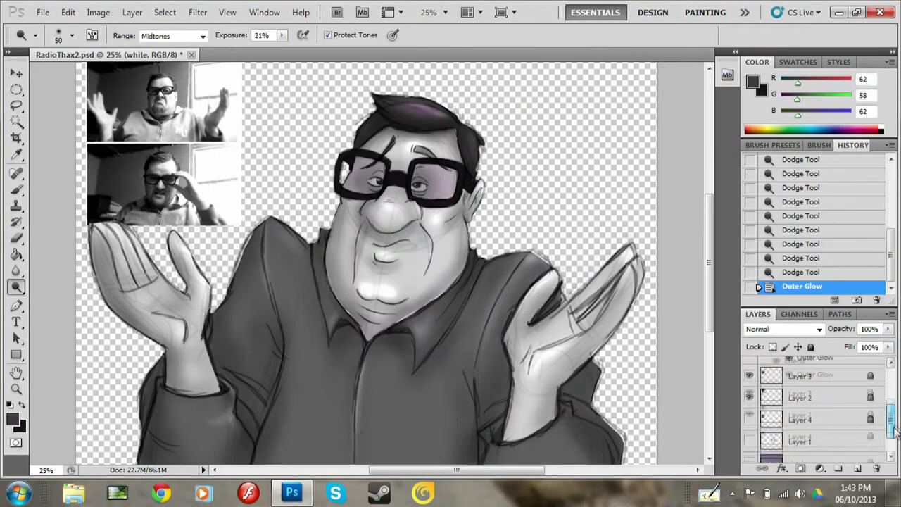
{"action": "left_click", "coordinate": [749, 451]}
{"action": "scroll", "coordinate": [810, 408], "scroll_direction": "up", "scroll_amount": 3}
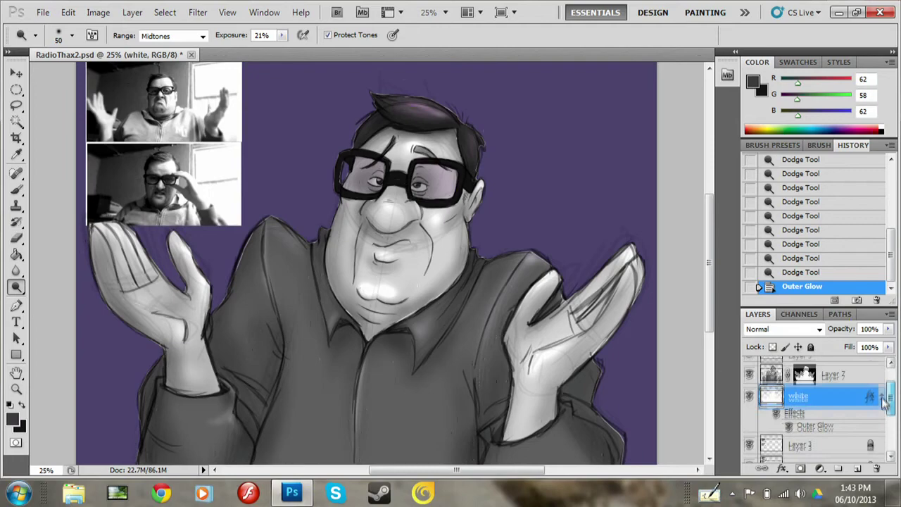
Step: Set the white layer's Outer Glow to Multiply, black, size 106 px
{"action": "double_click", "coordinate": [822, 403]}
{"action": "left_click", "coordinate": [354, 179]}
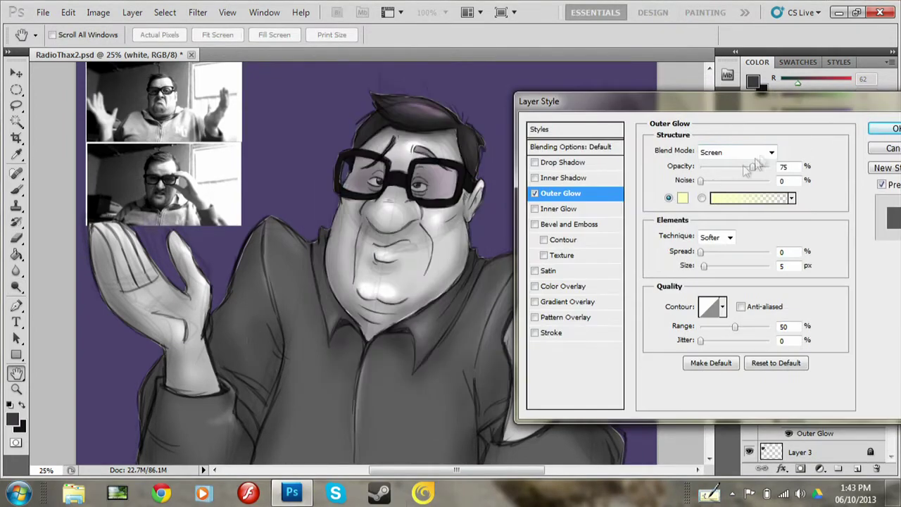
{"action": "left_click", "coordinate": [739, 149]}
{"action": "left_click", "coordinate": [711, 51]}
{"action": "left_click", "coordinate": [682, 198]}
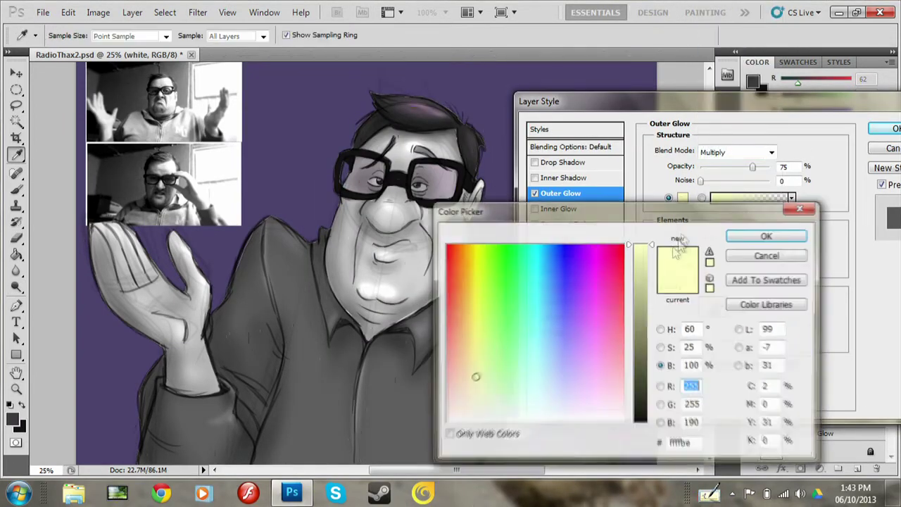
{"action": "left_click", "coordinate": [474, 415]}
{"action": "key", "text": "Return"}
{"action": "mouse_move", "coordinate": [706, 266]}
{"action": "left_mouse_down"}
{"action": "mouse_move", "coordinate": [718, 266]}
{"action": "mouse_move", "coordinate": [704, 252]}
{"action": "mouse_move", "coordinate": [734, 266]}
{"action": "left_mouse_up"}
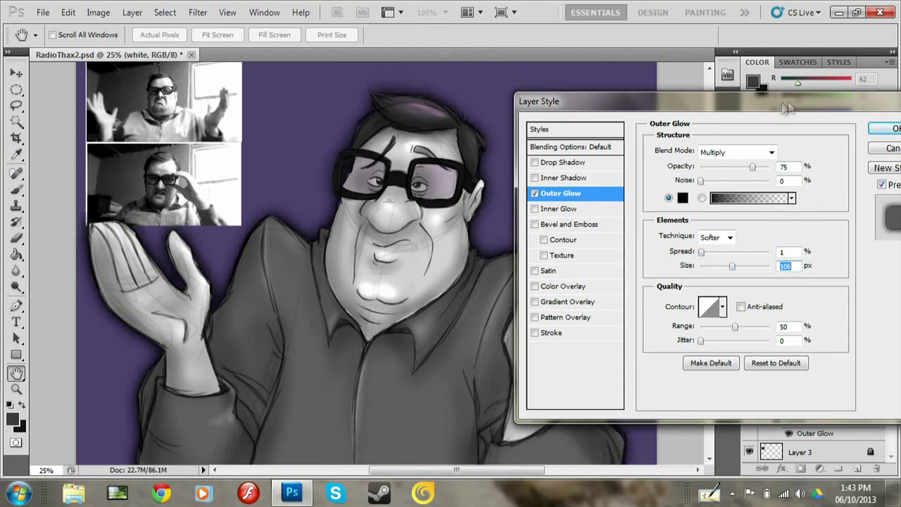
{"action": "left_click_drag", "start_coordinate": [802, 105], "coordinate": [774, 148]}
{"action": "left_click", "coordinate": [764, 171]}
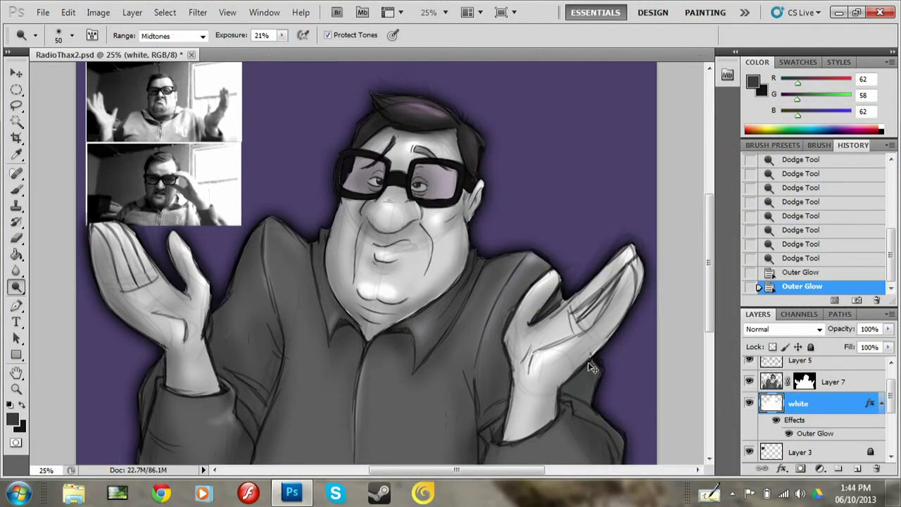
{"action": "key", "text": "ctrl+minus"}
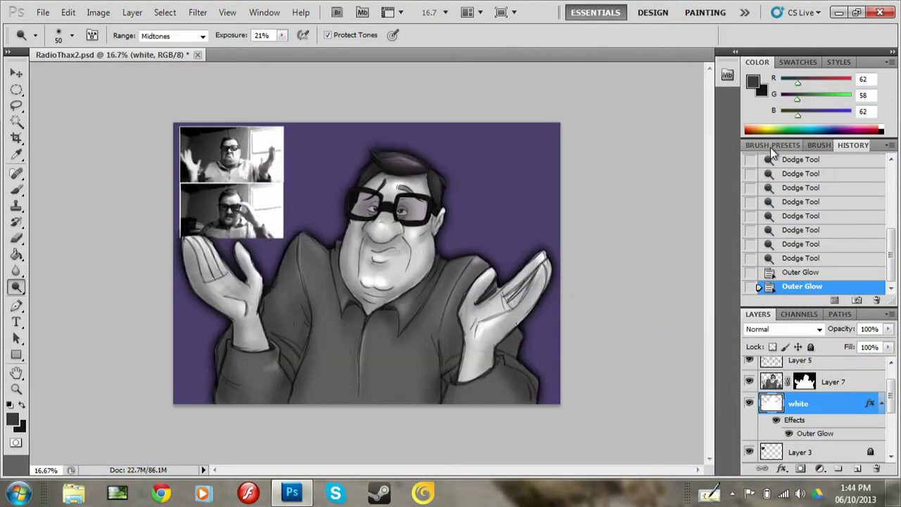
Step: Lower the white layer's blending opacity to 57%, rechecking the Outer Glow blend mode
{"action": "double_click", "coordinate": [835, 402]}
{"action": "left_click_drag", "start_coordinate": [598, 144], "coordinate": [703, 116]}
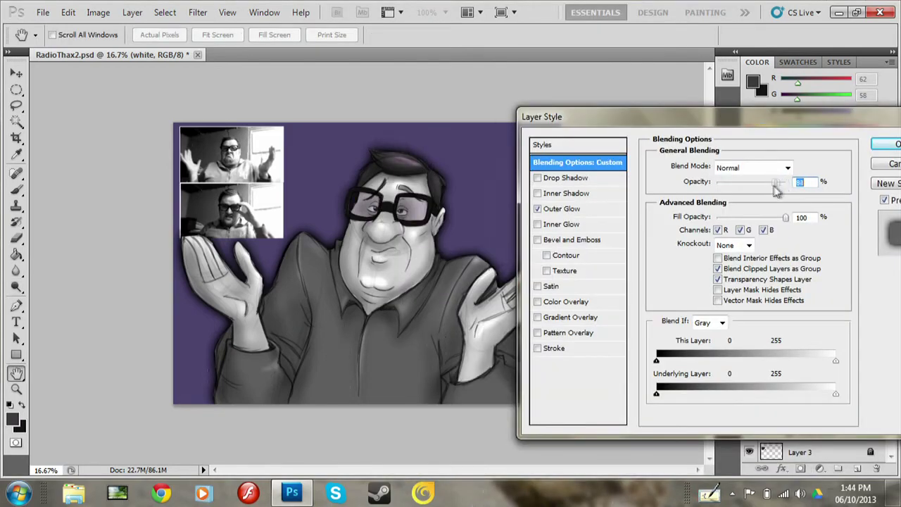
{"action": "left_click_drag", "start_coordinate": [786, 184], "coordinate": [762, 184]}
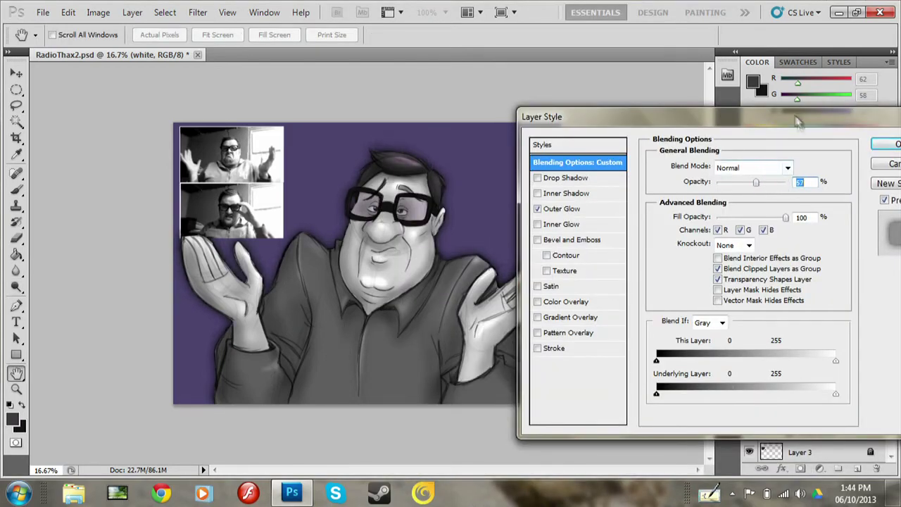
{"action": "left_click_drag", "start_coordinate": [798, 121], "coordinate": [746, 117]}
{"action": "left_click", "coordinate": [506, 206]}
{"action": "left_click", "coordinate": [686, 163]}
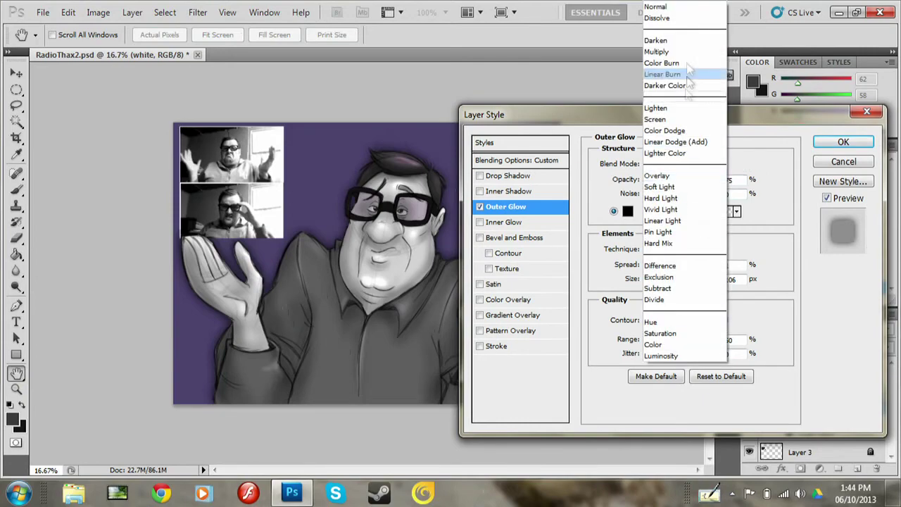
{"action": "left_click", "coordinate": [658, 7]}
{"action": "left_click", "coordinate": [844, 141]}
{"action": "scroll", "coordinate": [816, 408], "scroll_direction": "down", "scroll_amount": 2}
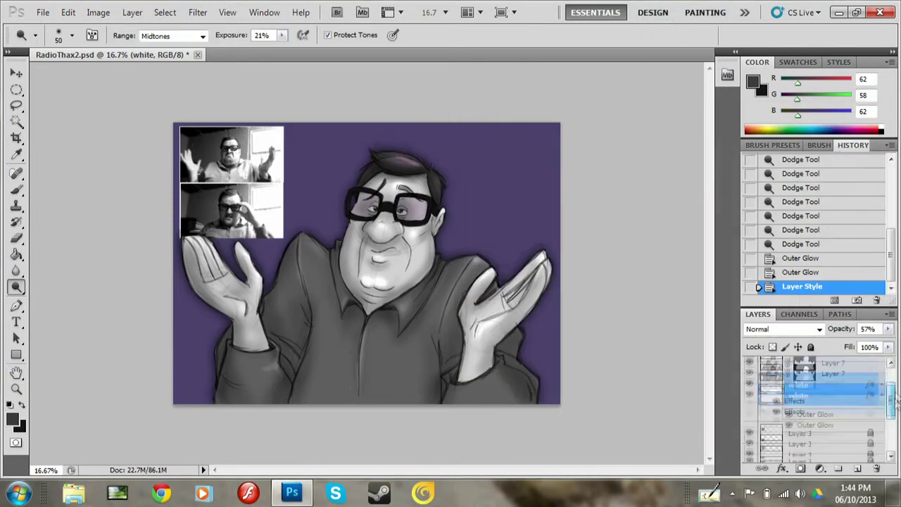
{"action": "scroll", "coordinate": [890, 402], "scroll_direction": "down", "scroll_amount": 2}
{"action": "key", "text": "ctrl+plus"}
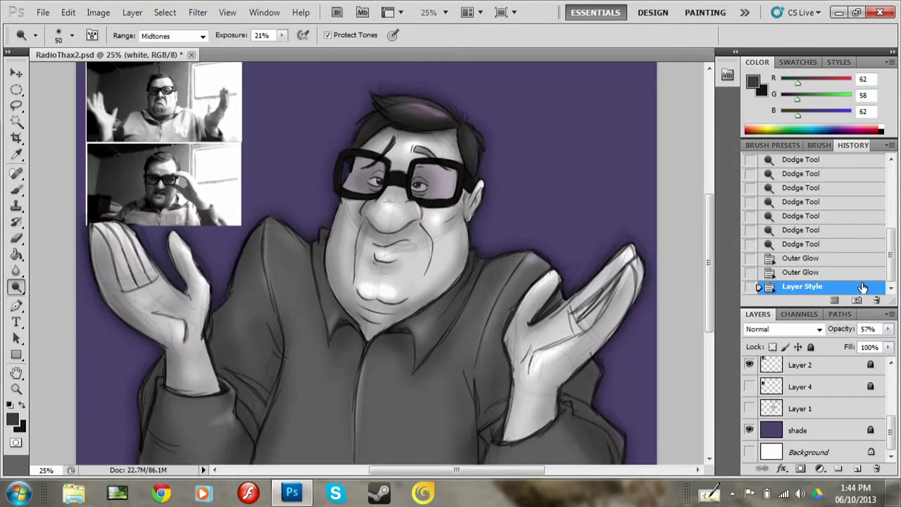
{"action": "left_click", "coordinate": [42, 12]}
Step: Save, then apply Filter > Noise > Add Noise to Layer 7
{"action": "left_click", "coordinate": [77, 212]}
{"action": "scroll", "coordinate": [830, 408], "scroll_direction": "up", "scroll_amount": 5}
{"action": "left_click", "coordinate": [830, 411]}
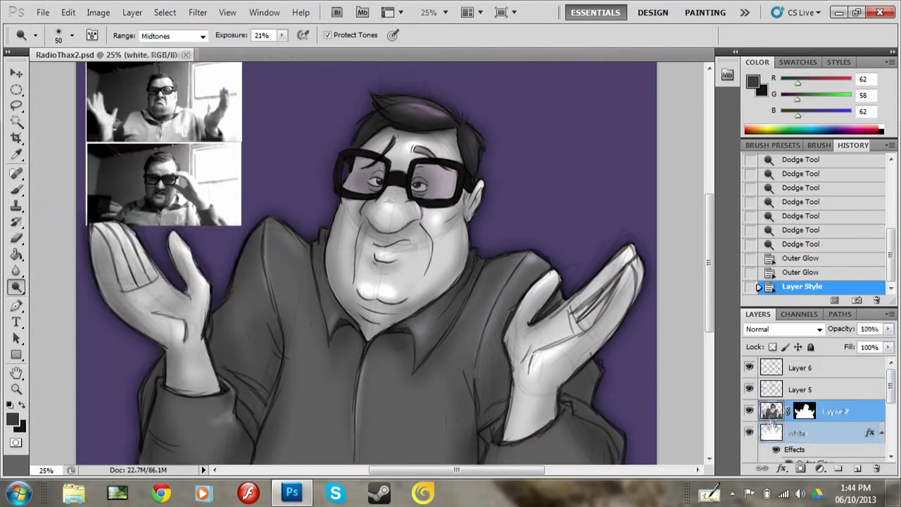
{"action": "left_click", "coordinate": [197, 12]}
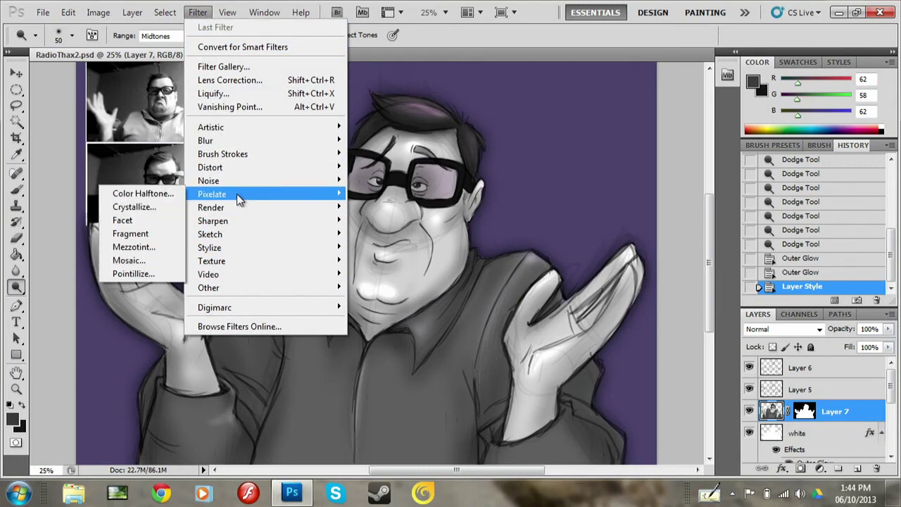
{"action": "mouse_move", "coordinate": [208, 180]}
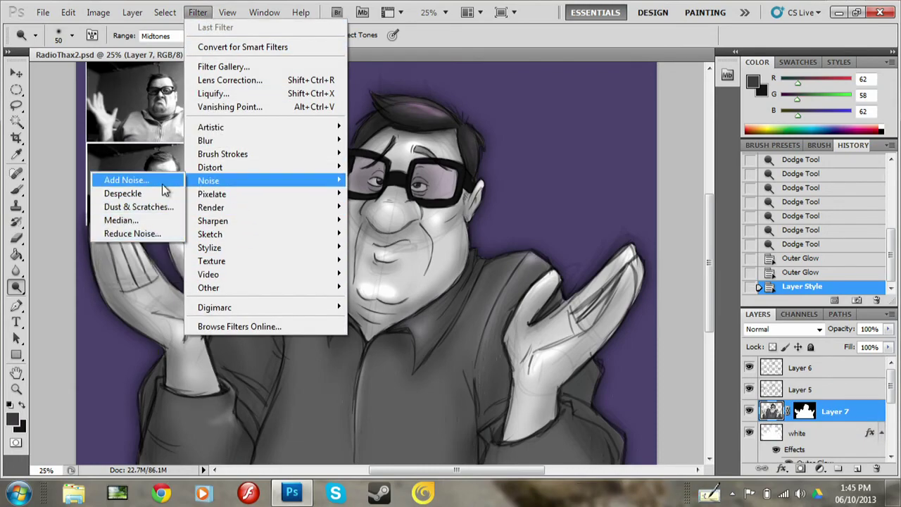
{"action": "left_click", "coordinate": [127, 181]}
{"action": "left_click", "coordinate": [804, 168]}
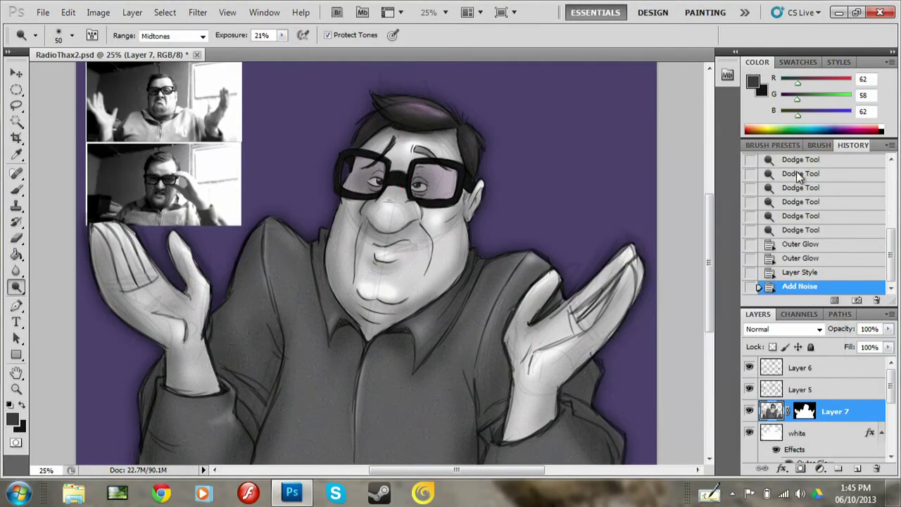
Step: Save the document and add a new empty Layer 8
{"action": "left_click", "coordinate": [42, 12]}
{"action": "left_click", "coordinate": [61, 174]}
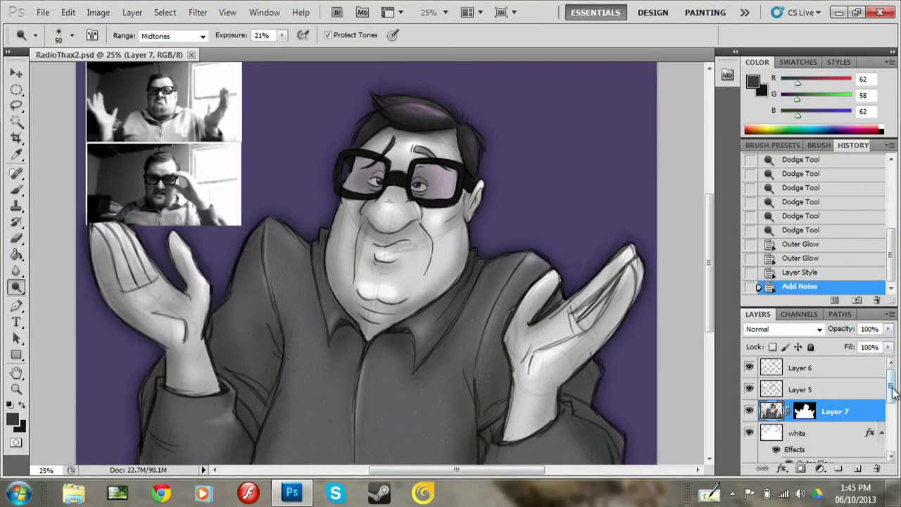
{"action": "left_click", "coordinate": [857, 468]}
Step: Move the new layer to the top of the stack and set the foreground colour to black
{"action": "left_click_drag", "start_coordinate": [803, 410], "coordinate": [816, 361]}
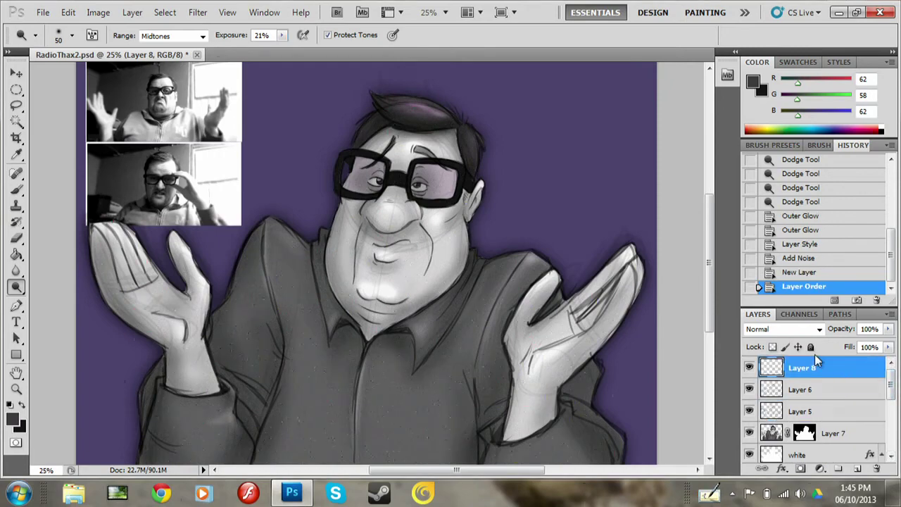
{"action": "left_click", "coordinate": [15, 421]}
{"action": "left_click", "coordinate": [450, 419]}
{"action": "left_click", "coordinate": [771, 237]}
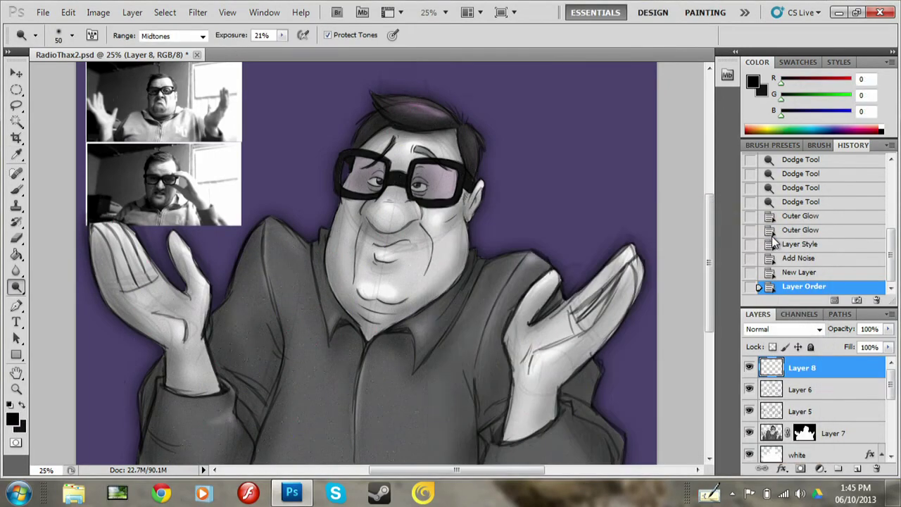
Step: Paint the "AP '13" signature in black with the Brush tool beside the head
{"action": "left_click", "coordinate": [19, 190]}
{"action": "left_click_drag", "start_coordinate": [490, 198], "coordinate": [511, 204]}
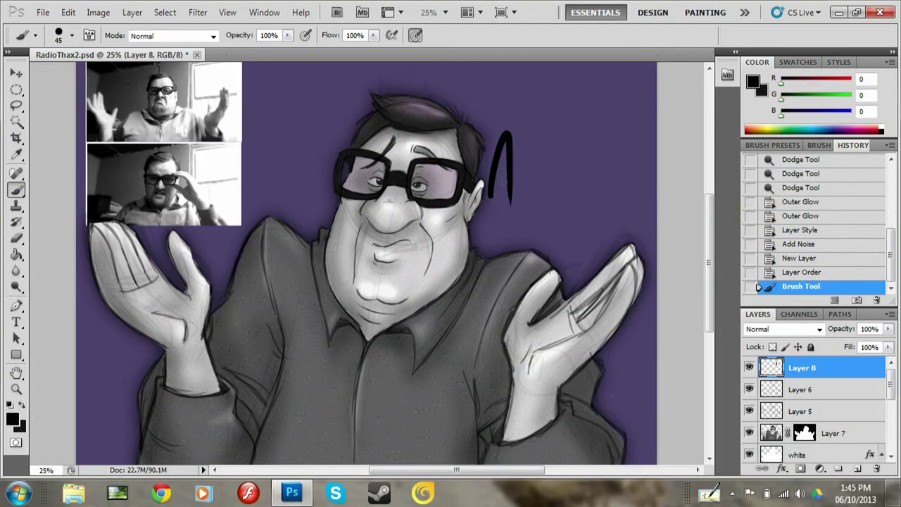
{"action": "mouse_move", "coordinate": [485, 172]}
{"action": "left_mouse_down"}
{"action": "mouse_move", "coordinate": [570, 159]}
{"action": "mouse_move", "coordinate": [523, 208]}
{"action": "mouse_move", "coordinate": [539, 200]}
{"action": "left_mouse_up"}
{"action": "mouse_move", "coordinate": [546, 187]}
{"action": "left_mouse_down"}
{"action": "mouse_move", "coordinate": [549, 198]}
{"action": "mouse_move", "coordinate": [574, 187]}
{"action": "mouse_move", "coordinate": [559, 206]}
{"action": "left_mouse_up"}
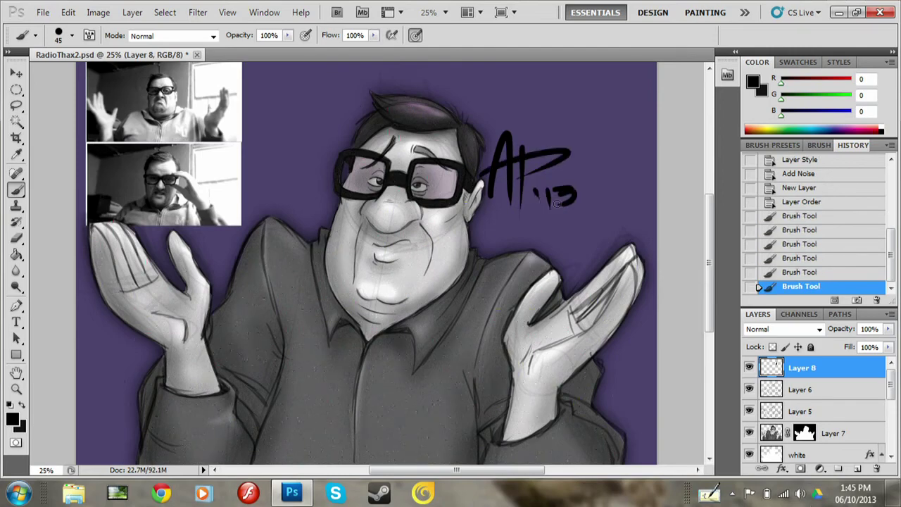
Step: Scale the signature down and move it to the canvas's bottom-right corner
{"action": "left_click", "coordinate": [68, 12]}
{"action": "left_click", "coordinate": [124, 279]}
{"action": "left_click", "coordinate": [303, 236]}
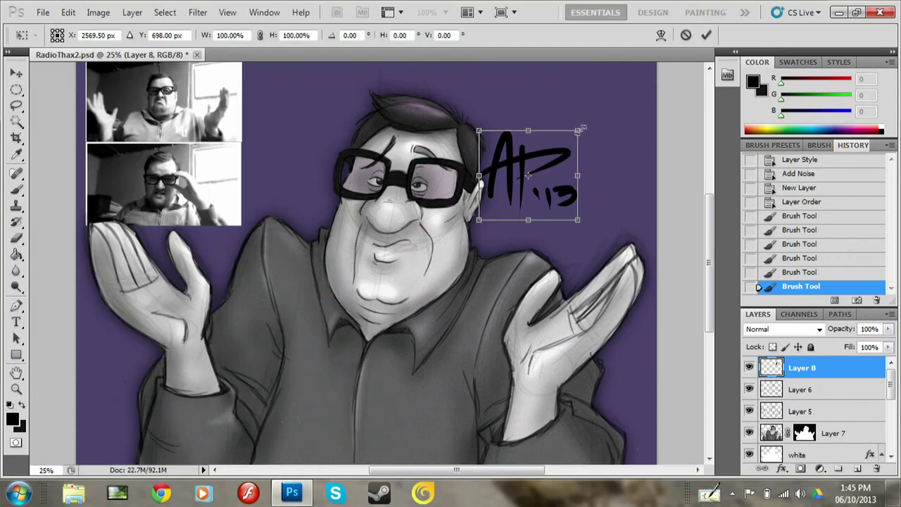
{"action": "mouse_move", "coordinate": [579, 129]}
{"action": "left_mouse_down"}
{"action": "mouse_move", "coordinate": [530, 174]}
{"action": "mouse_move", "coordinate": [633, 411]}
{"action": "left_mouse_up"}
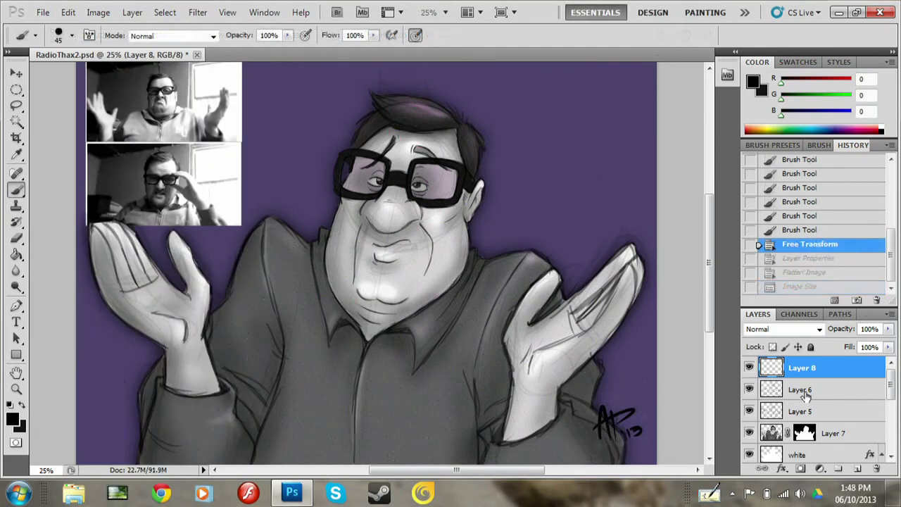
Step: Rename the signature layer "sig" and duplicate Layer 6 as Layer 6 copy
{"action": "left_click", "coordinate": [834, 259]}
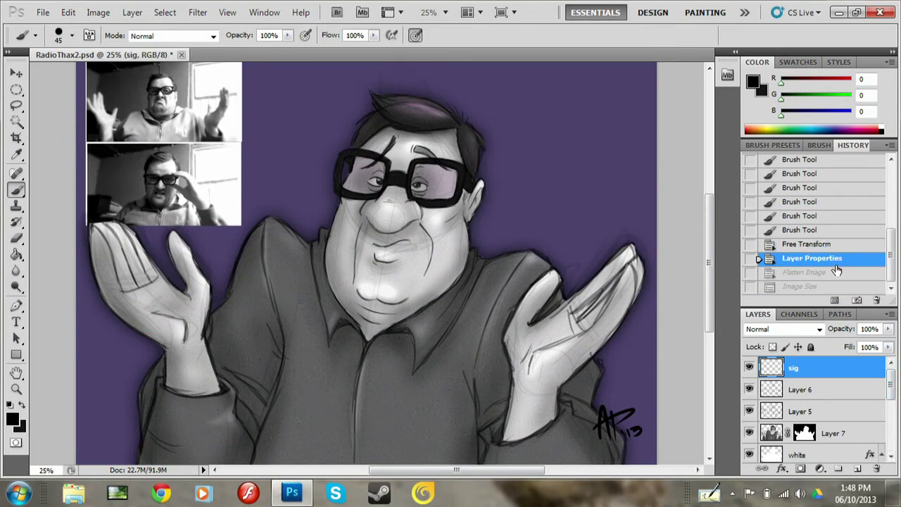
{"action": "left_click", "coordinate": [810, 391]}
{"action": "left_click_drag", "start_coordinate": [809, 390], "coordinate": [858, 468]}
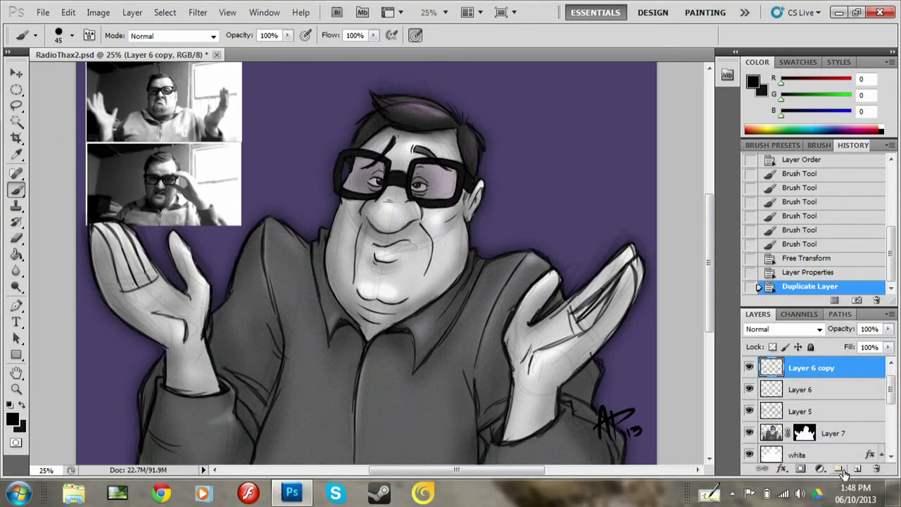
Step: Give Layer 6 copy a 13.9 px Gaussian Blur and lower its opacity to 52%
{"action": "left_click", "coordinate": [198, 12]}
{"action": "mouse_move", "coordinate": [205, 140]}
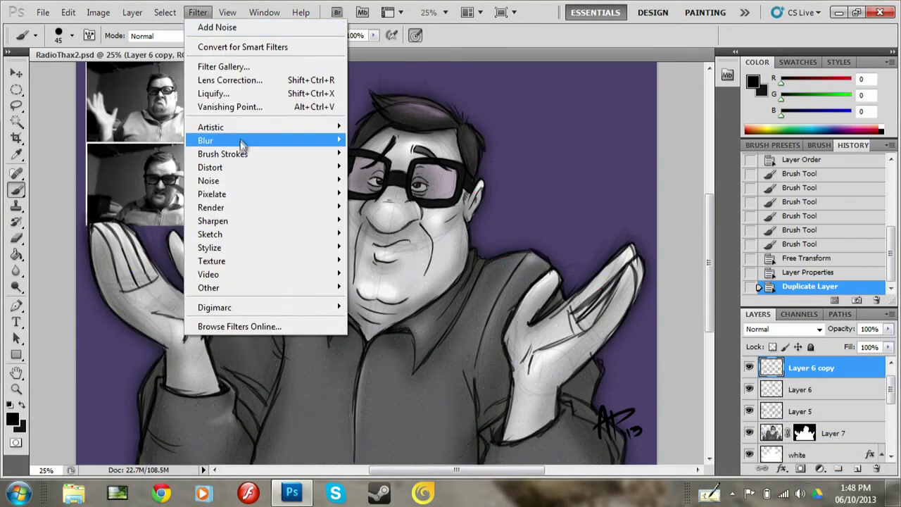
{"action": "left_click", "coordinate": [158, 182]}
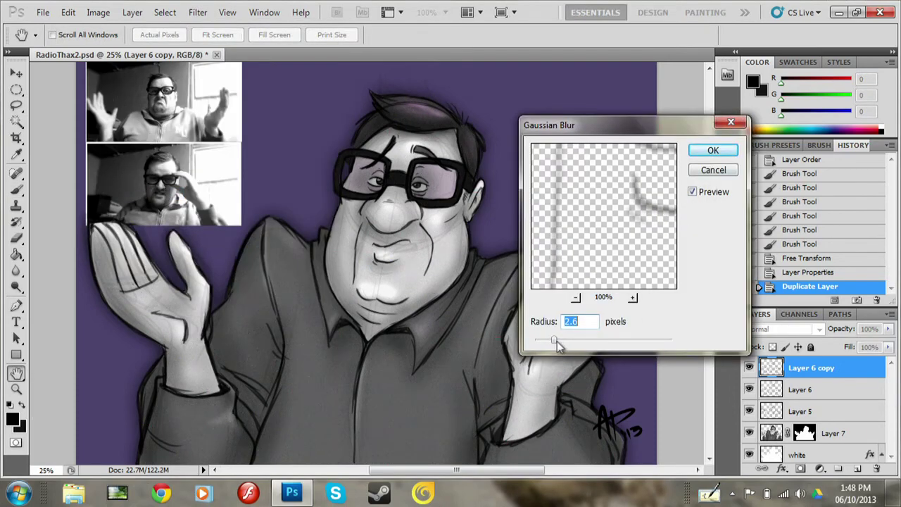
{"action": "left_click_drag", "start_coordinate": [555, 340], "coordinate": [595, 341]}
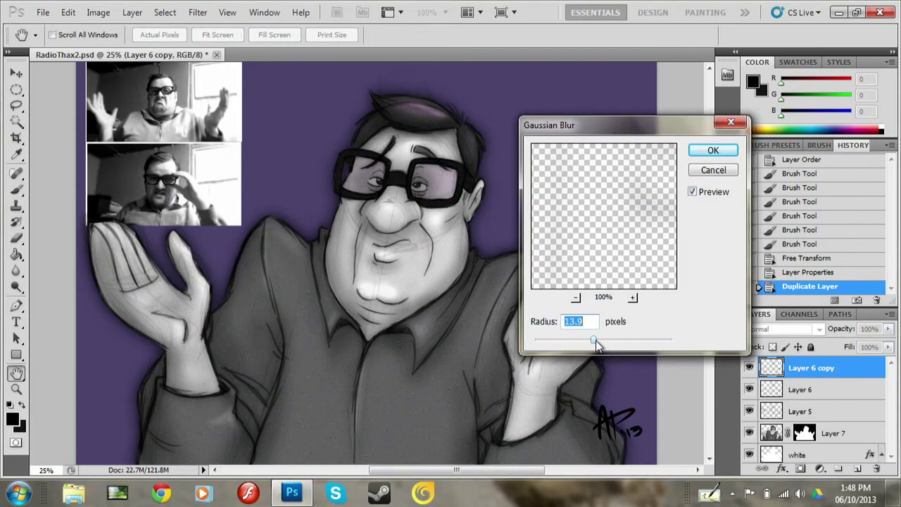
{"action": "key", "text": "Return"}
{"action": "mouse_move", "coordinate": [888, 328]}
{"action": "left_mouse_down"}
{"action": "mouse_move", "coordinate": [887, 347]}
{"action": "mouse_move", "coordinate": [860, 346]}
{"action": "left_mouse_up"}
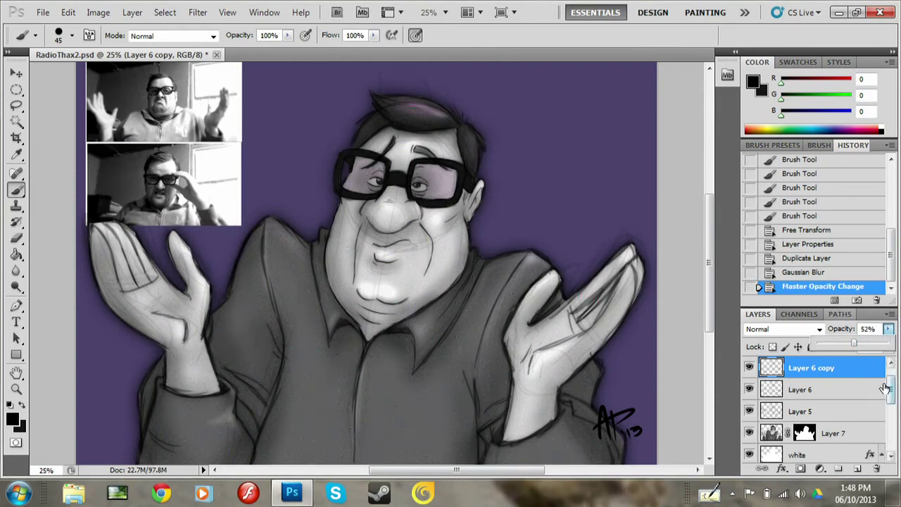
Step: Flatten all layers into a single Background from the Layers panel menu
{"action": "left_click", "coordinate": [98, 12]}
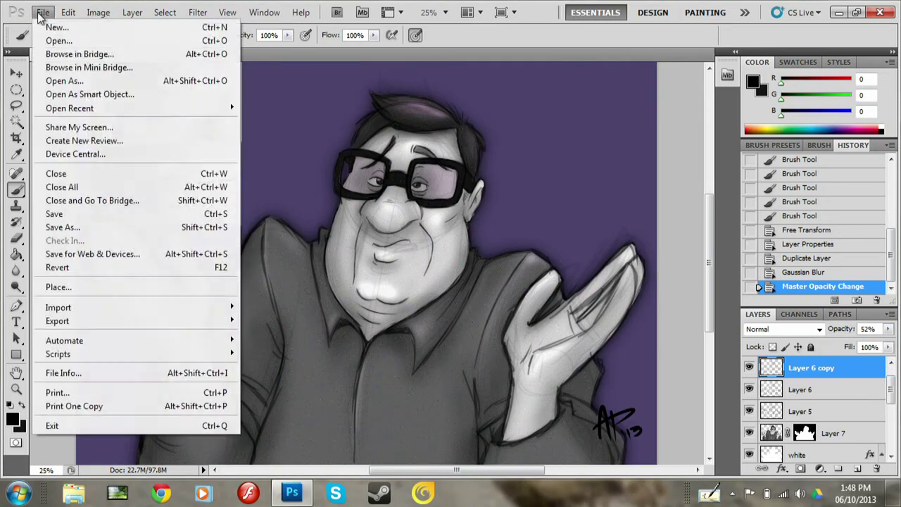
{"action": "left_click", "coordinate": [90, 214]}
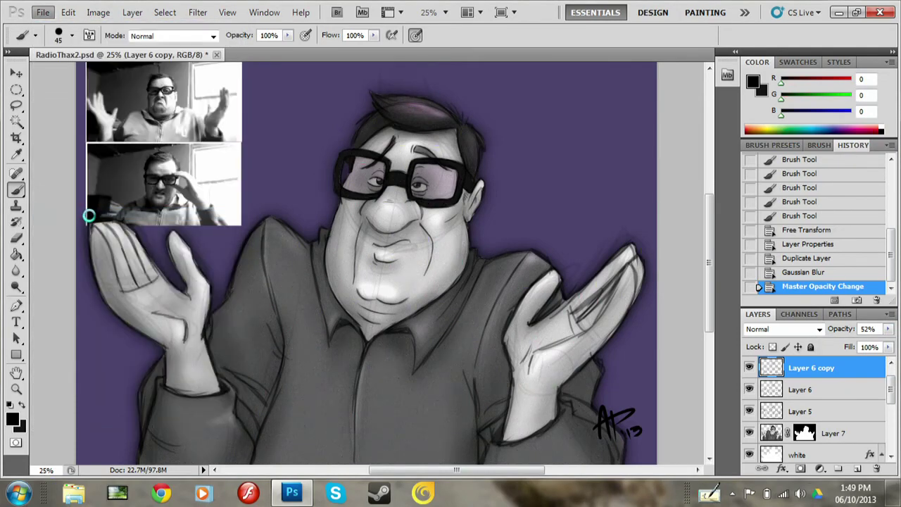
{"action": "left_click", "coordinate": [43, 12]}
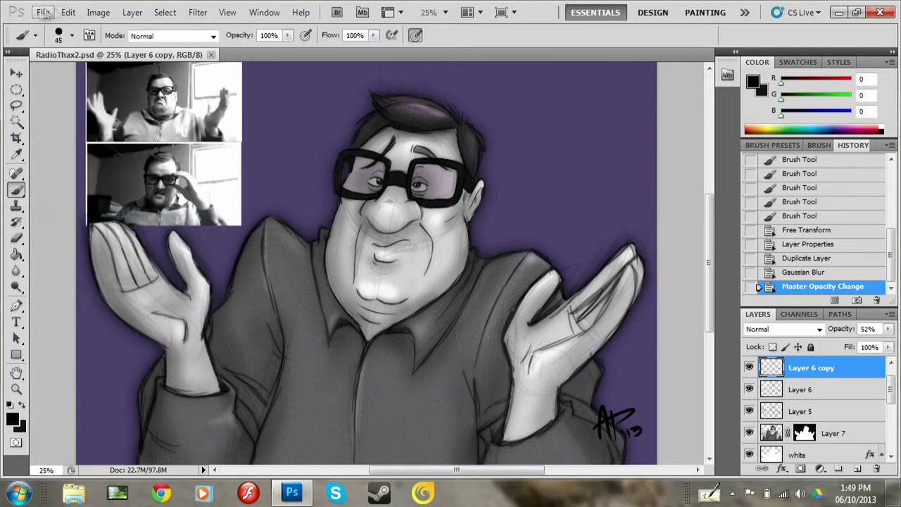
{"action": "left_click", "coordinate": [891, 314]}
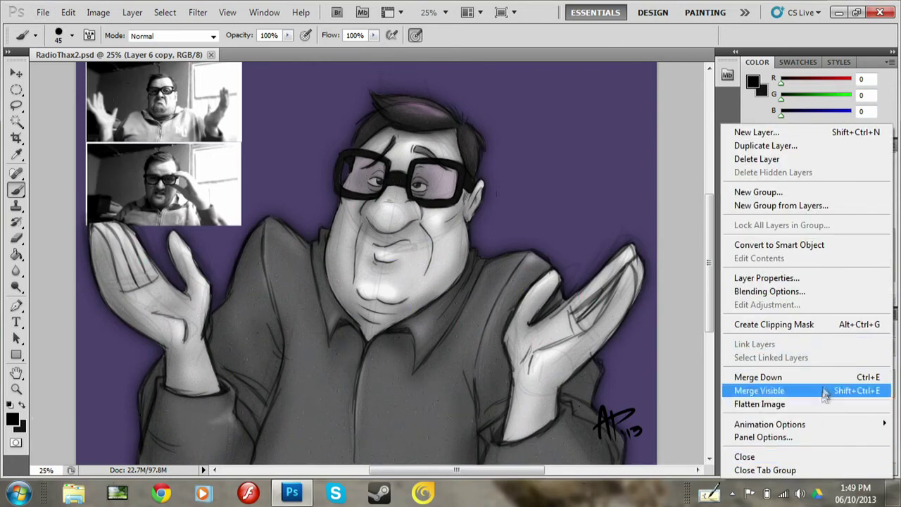
{"action": "left_click", "coordinate": [809, 404]}
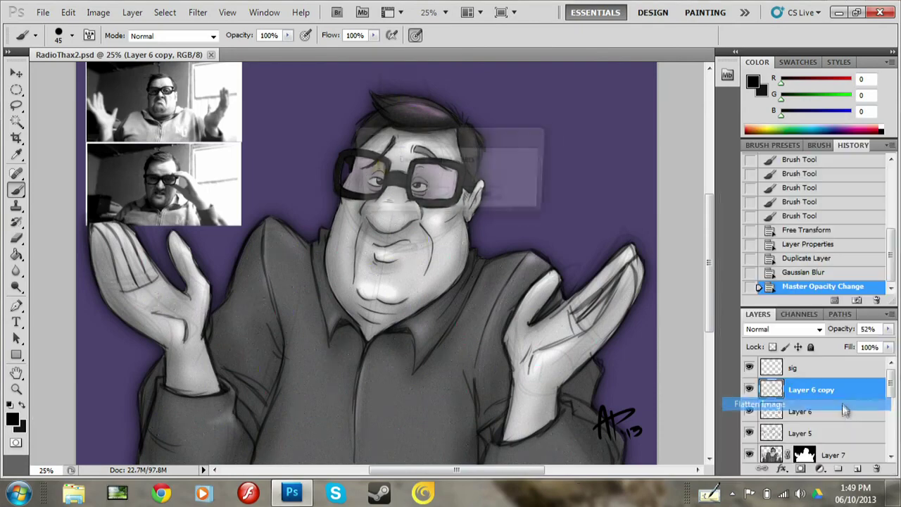
{"action": "left_click", "coordinate": [428, 193]}
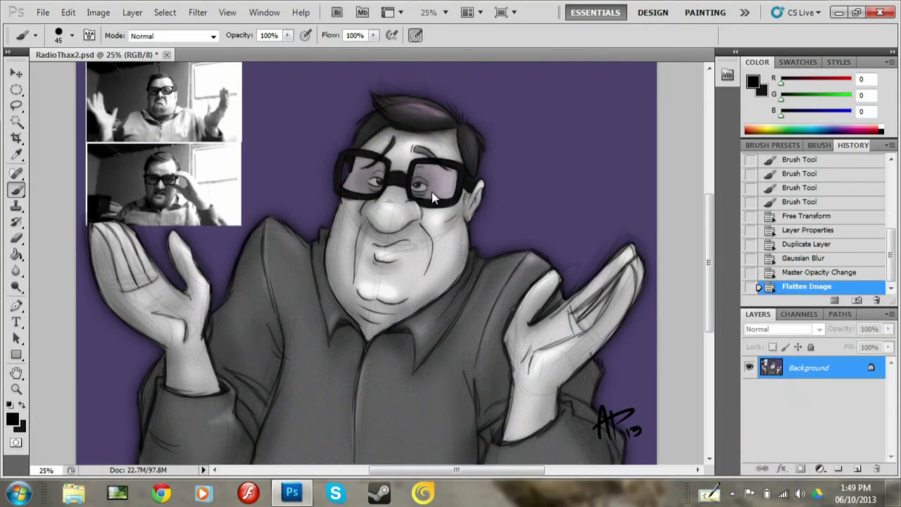
Step: Draw a rectangular marquee selection just inside the canvas edges
{"action": "left_click", "coordinate": [98, 12]}
{"action": "left_click", "coordinate": [675, 52]}
{"action": "scroll", "coordinate": [38, 115], "scroll_direction": "down", "scroll_amount": 1}
{"action": "left_click", "coordinate": [17, 90]}
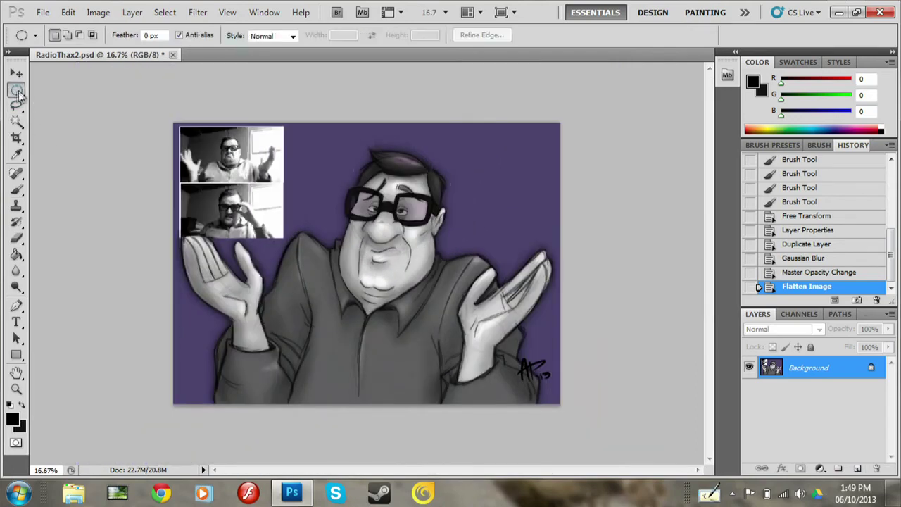
{"action": "right_click", "coordinate": [17, 89]}
{"action": "left_click", "coordinate": [77, 89]}
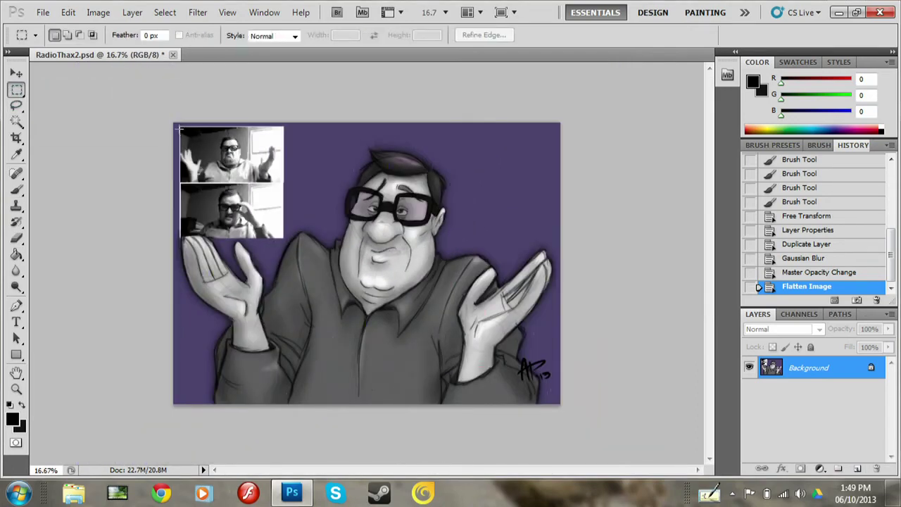
{"action": "left_click_drag", "start_coordinate": [533, 370], "coordinate": [553, 393]}
Step: Invert the selection to the outer border strip
{"action": "left_click", "coordinate": [197, 12]}
{"action": "left_click", "coordinate": [165, 12]}
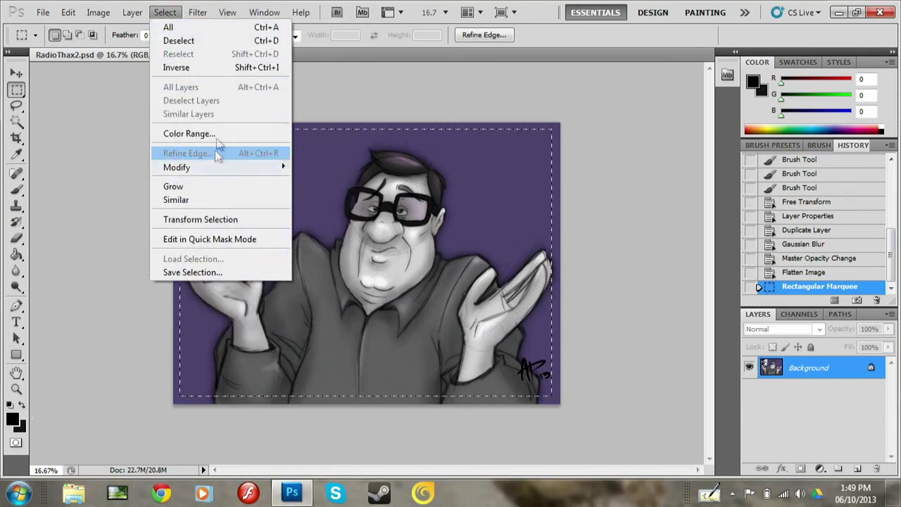
{"action": "left_click", "coordinate": [202, 67]}
{"action": "left_click", "coordinate": [132, 12]}
{"action": "mouse_move", "coordinate": [120, 47]}
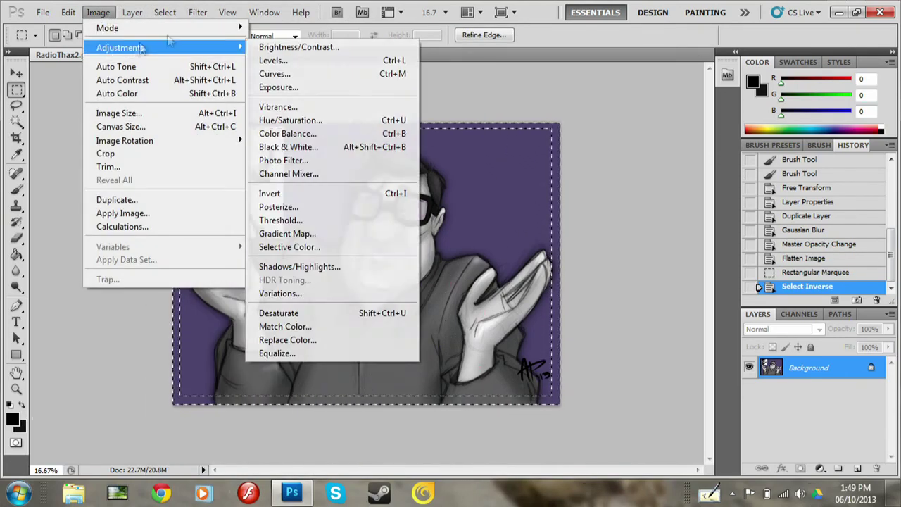
{"action": "key", "text": "Escape"}
{"action": "key", "text": "ctrl+d"}
Step: Darken the border strip with Brightness/Contrast, then clear the selection
{"action": "left_click", "coordinate": [98, 12]}
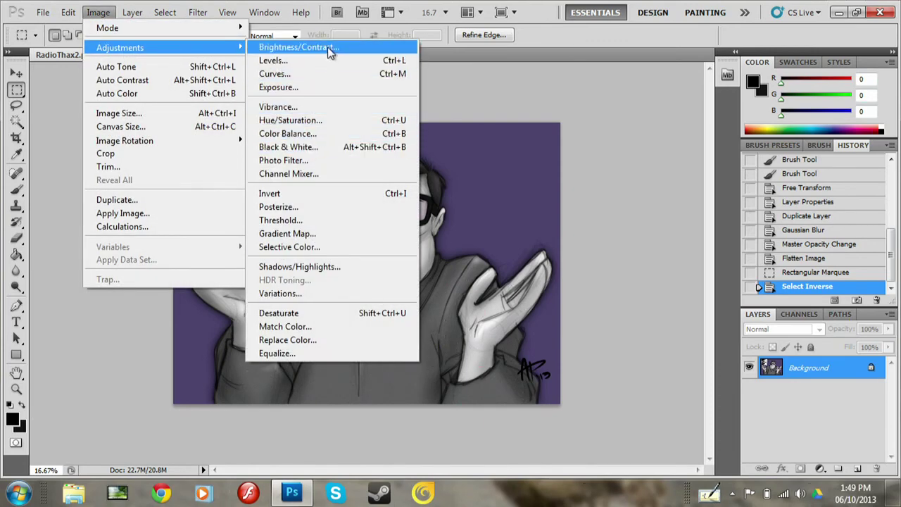
{"action": "left_click", "coordinate": [327, 47]}
{"action": "left_click_drag", "start_coordinate": [599, 174], "coordinate": [549, 174]}
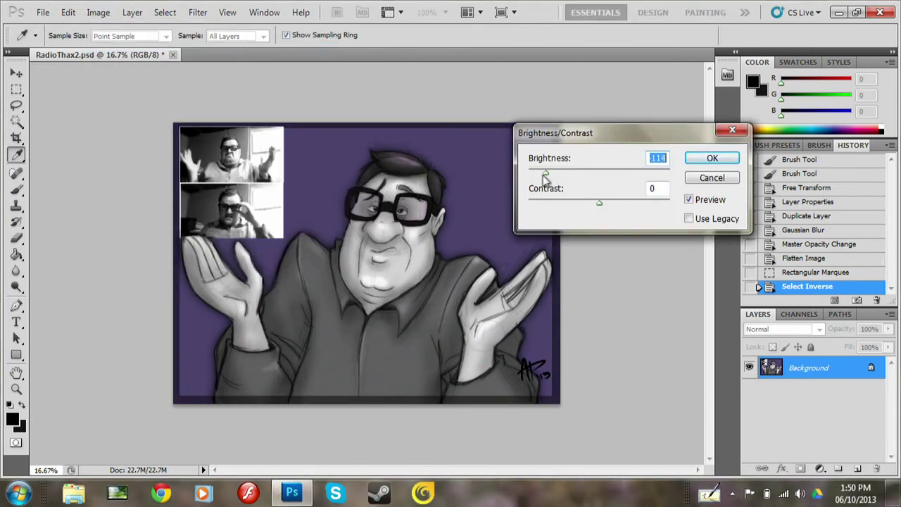
{"action": "left_click", "coordinate": [712, 158]}
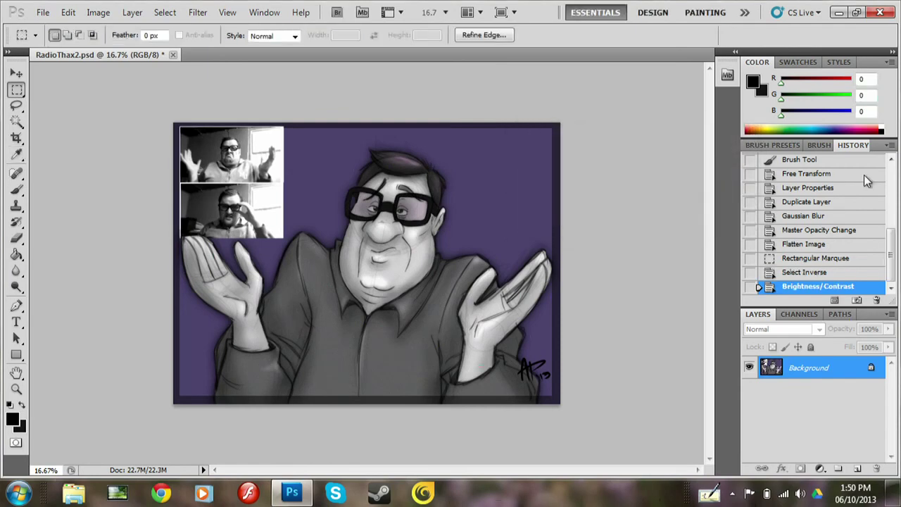
{"action": "left_click", "coordinate": [97, 12]}
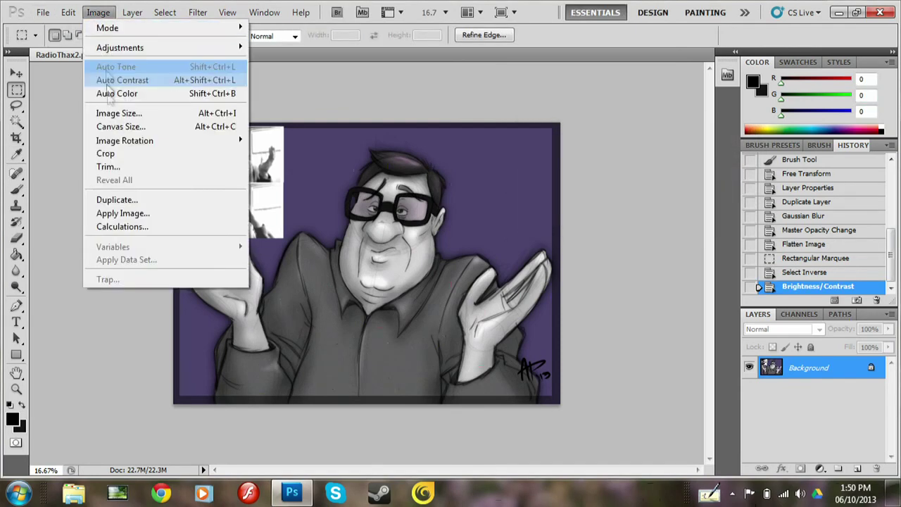
{"action": "left_click", "coordinate": [506, 52]}
{"action": "key", "text": "ctrl+d"}
{"action": "left_click", "coordinate": [43, 12]}
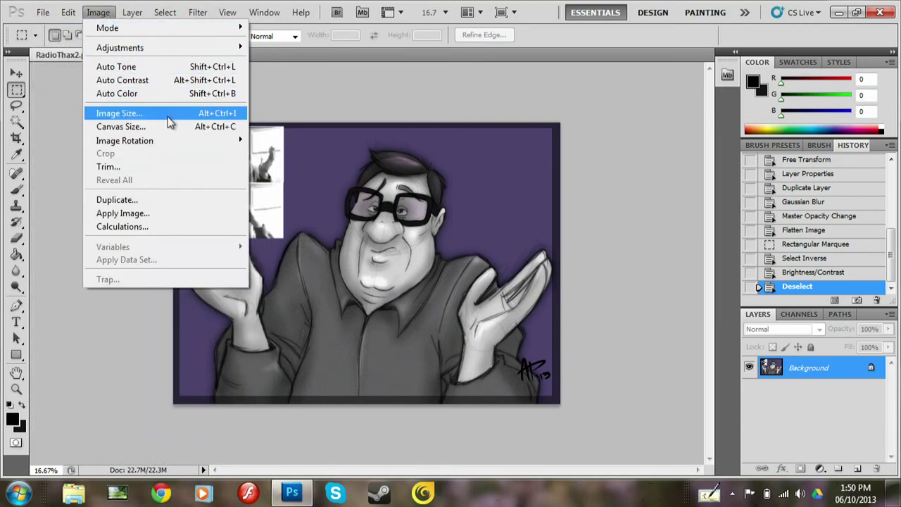
Step: Resize the image to 35% width in Image Size, using percent units
{"action": "left_click", "coordinate": [116, 118]}
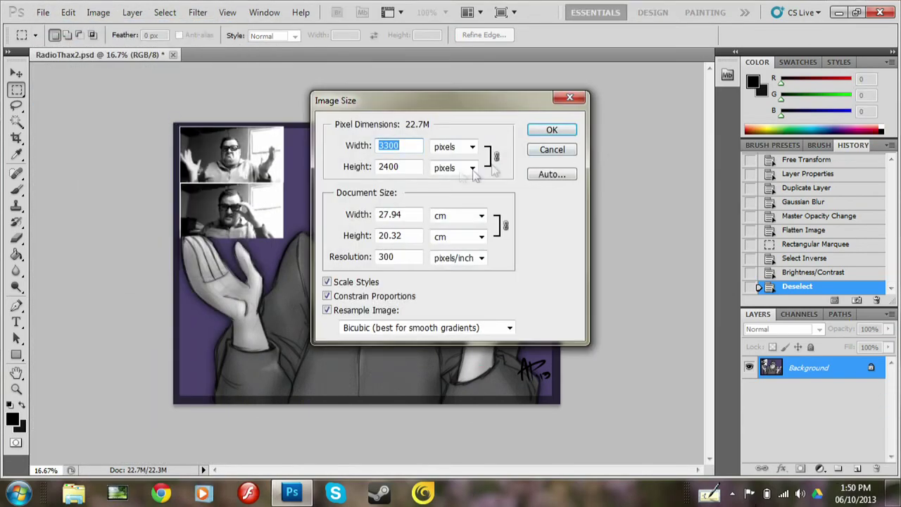
{"action": "left_click", "coordinate": [473, 147]}
{"action": "left_click", "coordinate": [454, 168]}
{"action": "double_click", "coordinate": [391, 146]}
{"action": "type", "text": "35"}
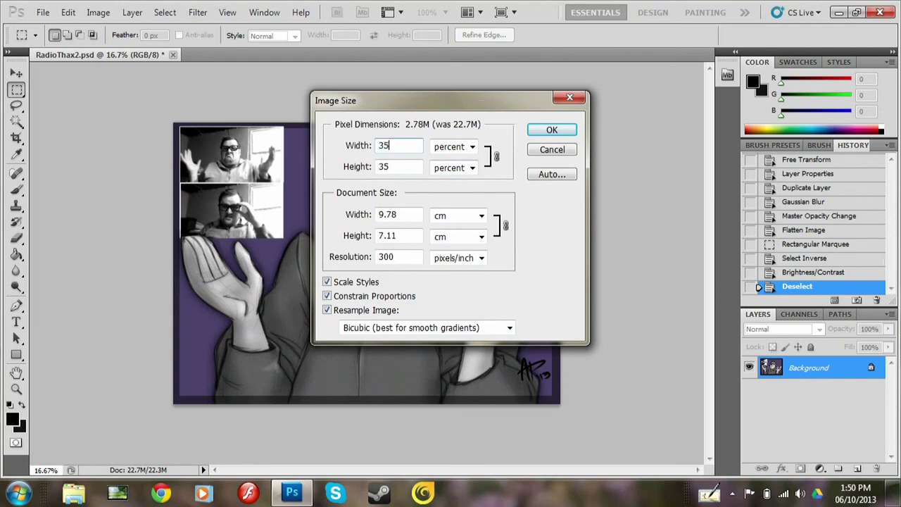
{"action": "key", "text": "Return"}
{"action": "key", "text": "ctrl+plus"}
{"action": "key", "text": "ctrl+plus"}
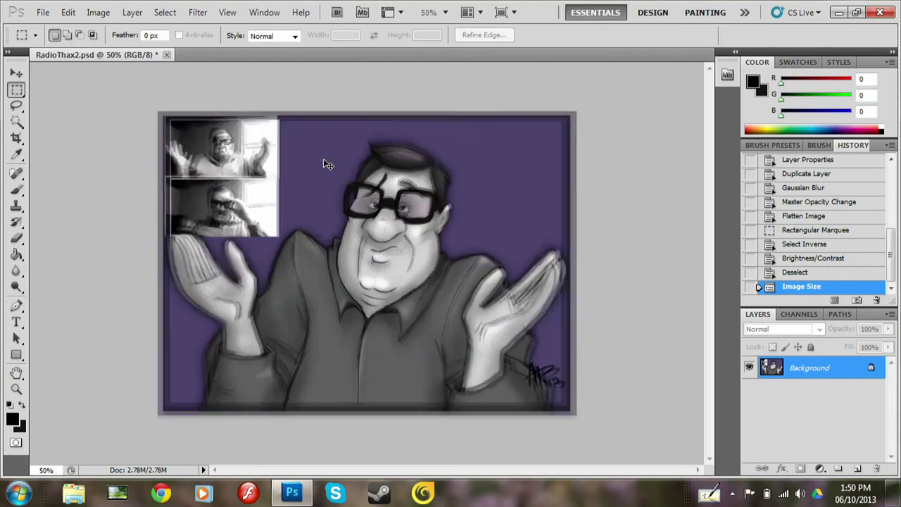
{"action": "key", "text": "ctrl+plus"}
Step: Apply Smart Sharpen to the resized image, then open Save for Web & Devices
{"action": "left_click", "coordinate": [198, 12]}
{"action": "mouse_move", "coordinate": [210, 127]}
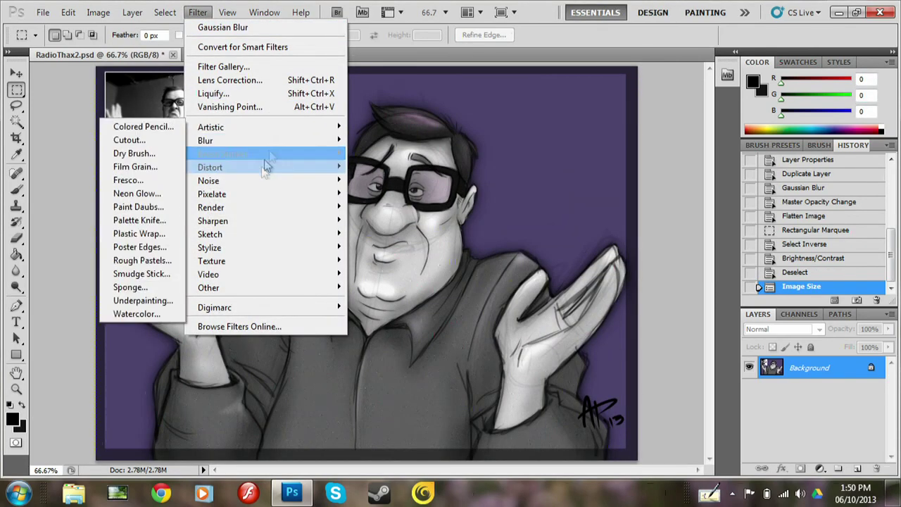
{"action": "left_click", "coordinate": [141, 260]}
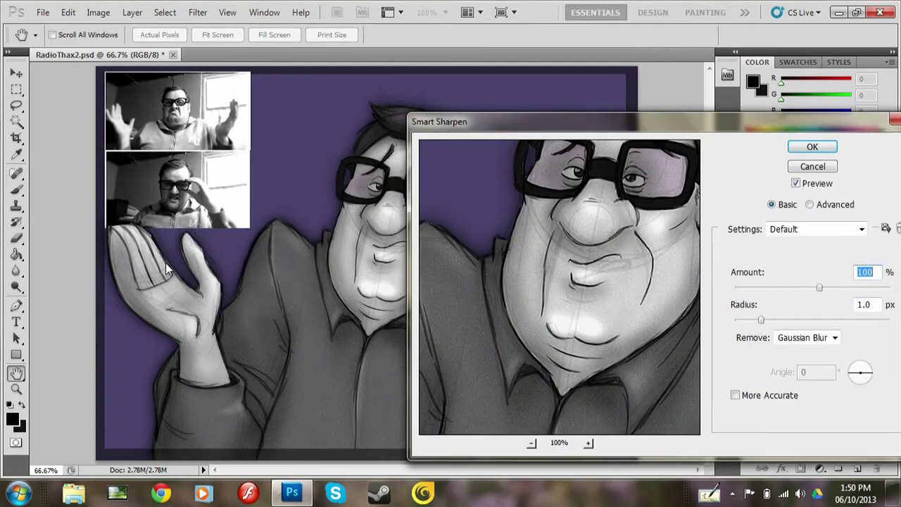
{"action": "left_click_drag", "start_coordinate": [814, 126], "coordinate": [738, 80]}
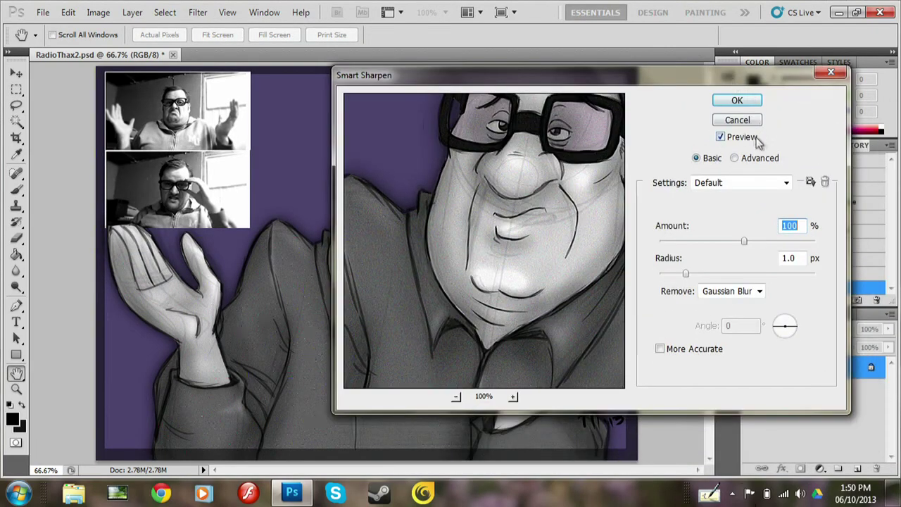
{"action": "left_click_drag", "start_coordinate": [497, 280], "coordinate": [535, 331]}
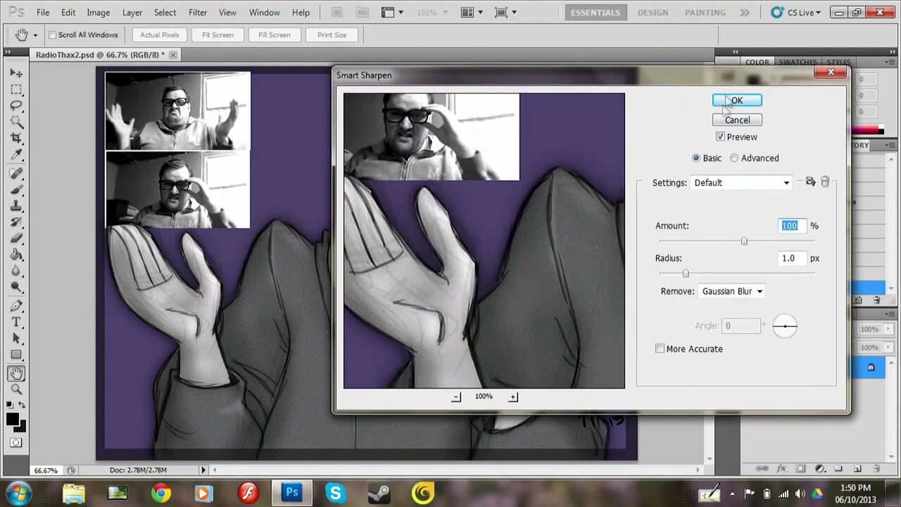
{"action": "left_click", "coordinate": [737, 100]}
{"action": "left_click", "coordinate": [43, 12]}
{"action": "left_click", "coordinate": [106, 253]}
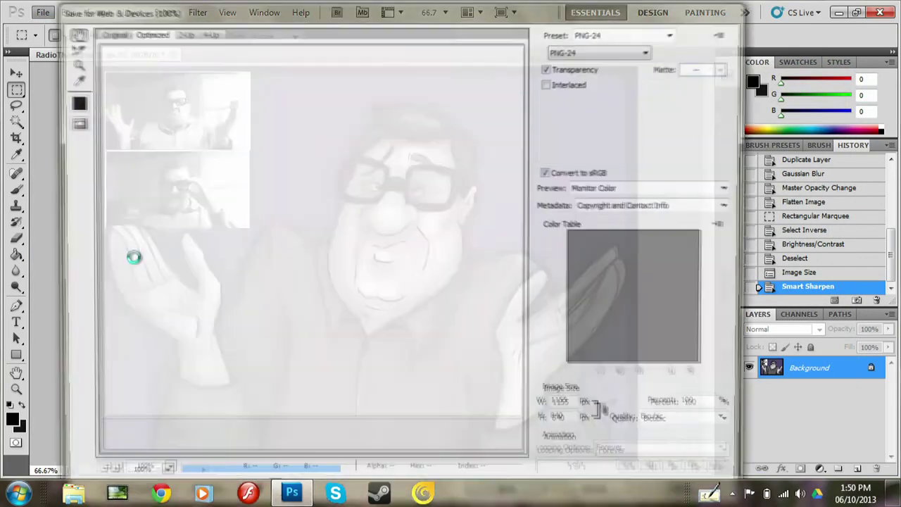